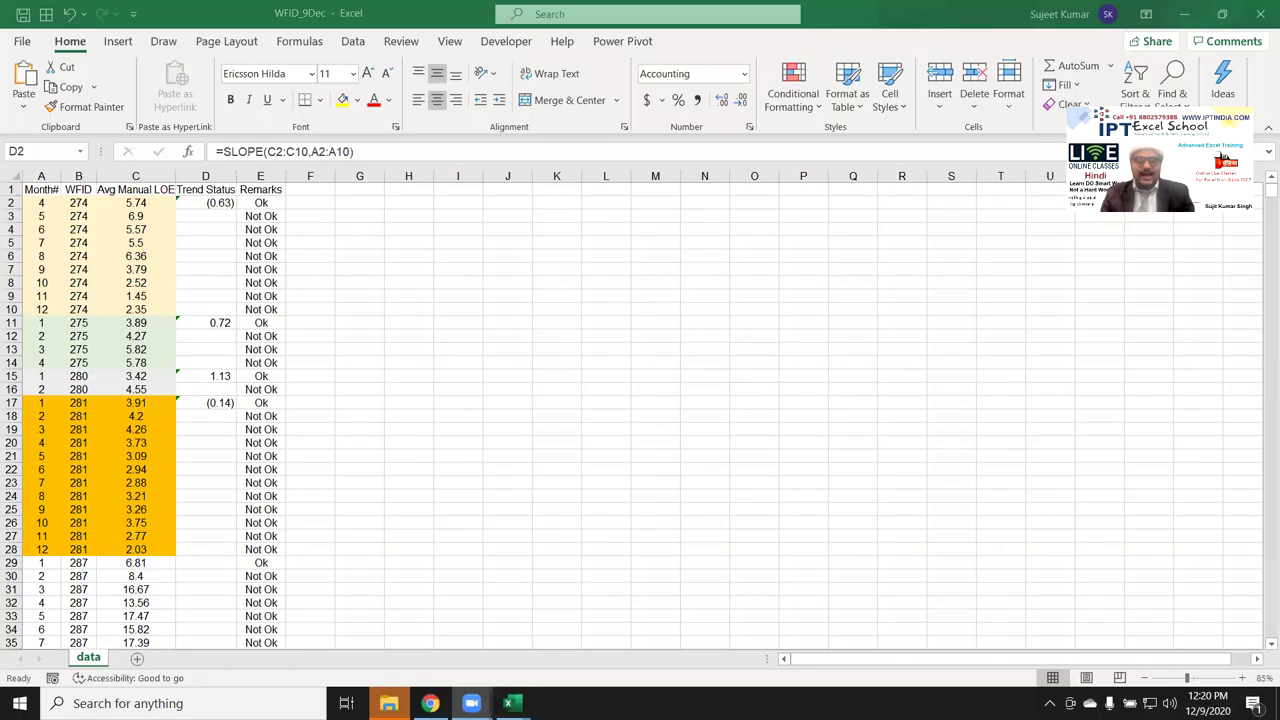
# - Review D2's SLOPE formula against the WFID 274 rows it covers
pyautogui.click(210, 203)
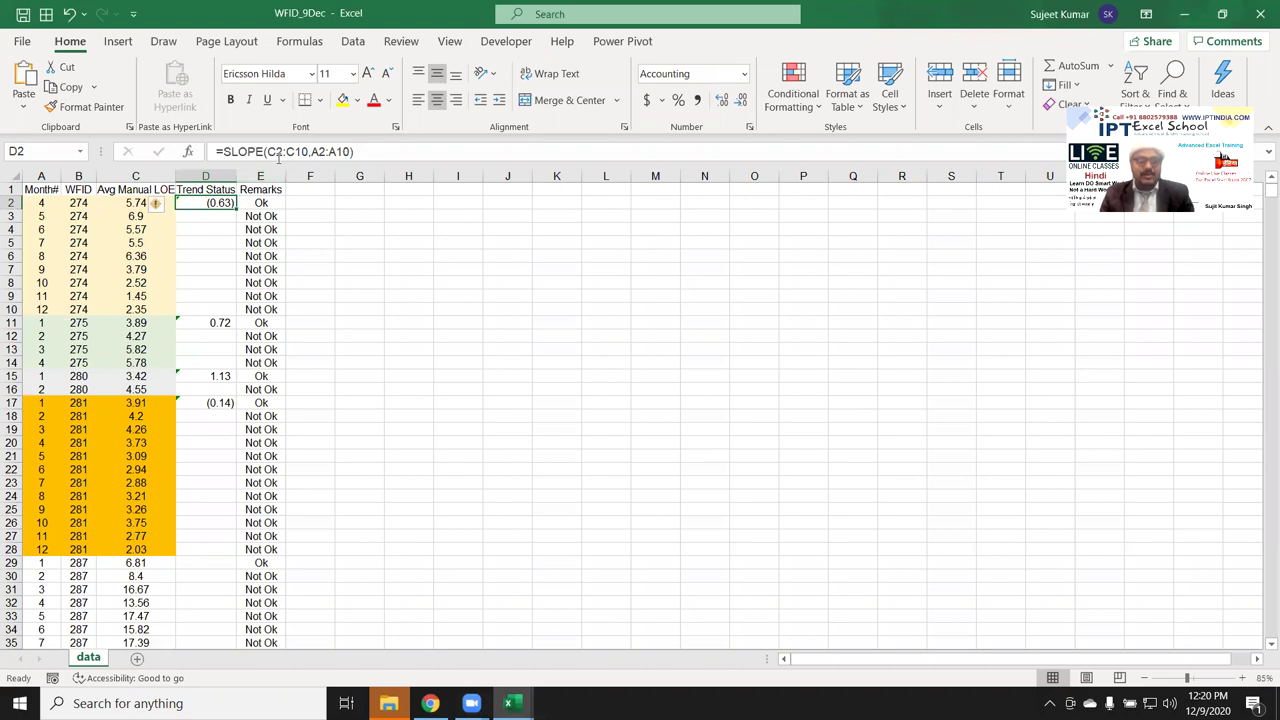
pyautogui.click(279, 156)
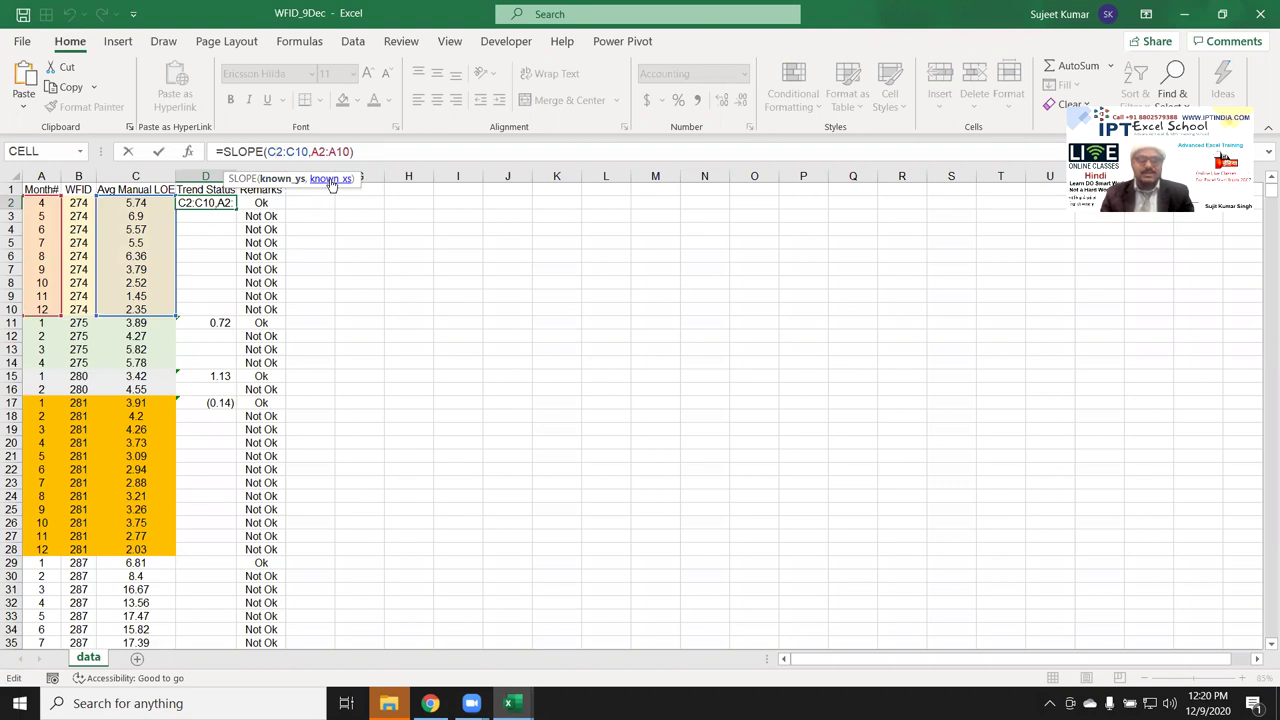
pyautogui.press('Return')
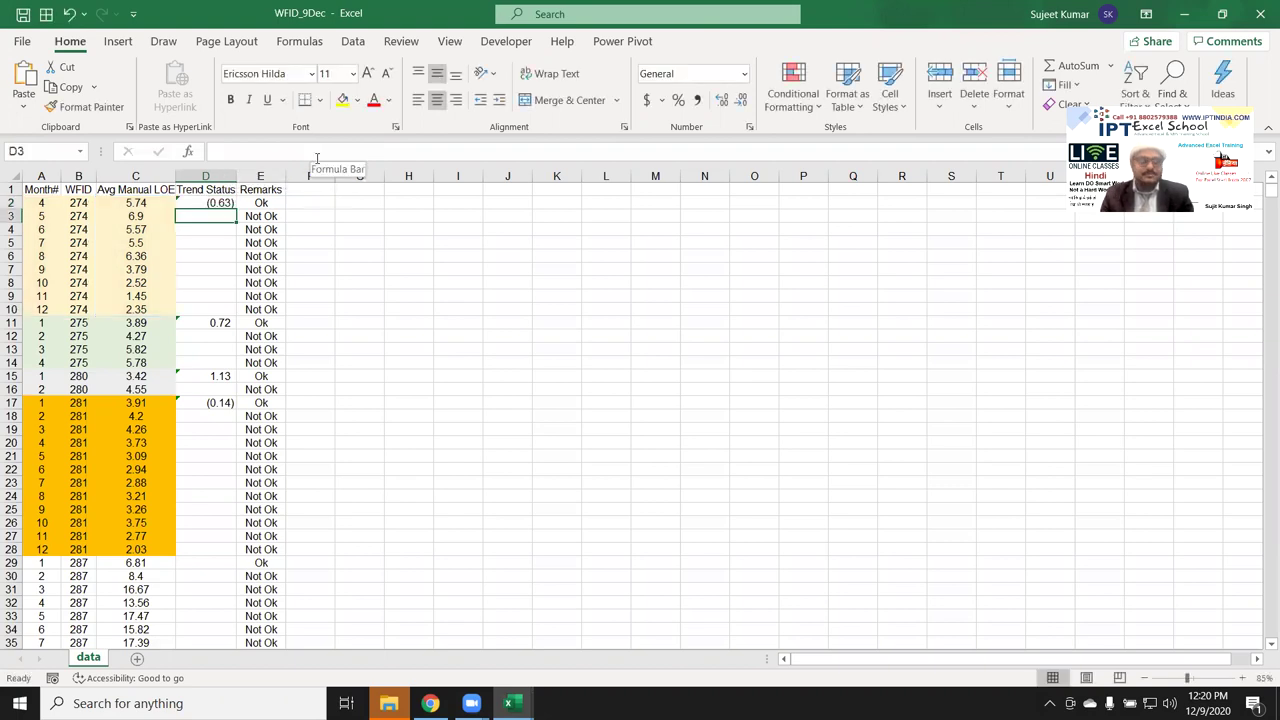
pyautogui.click(229, 186)
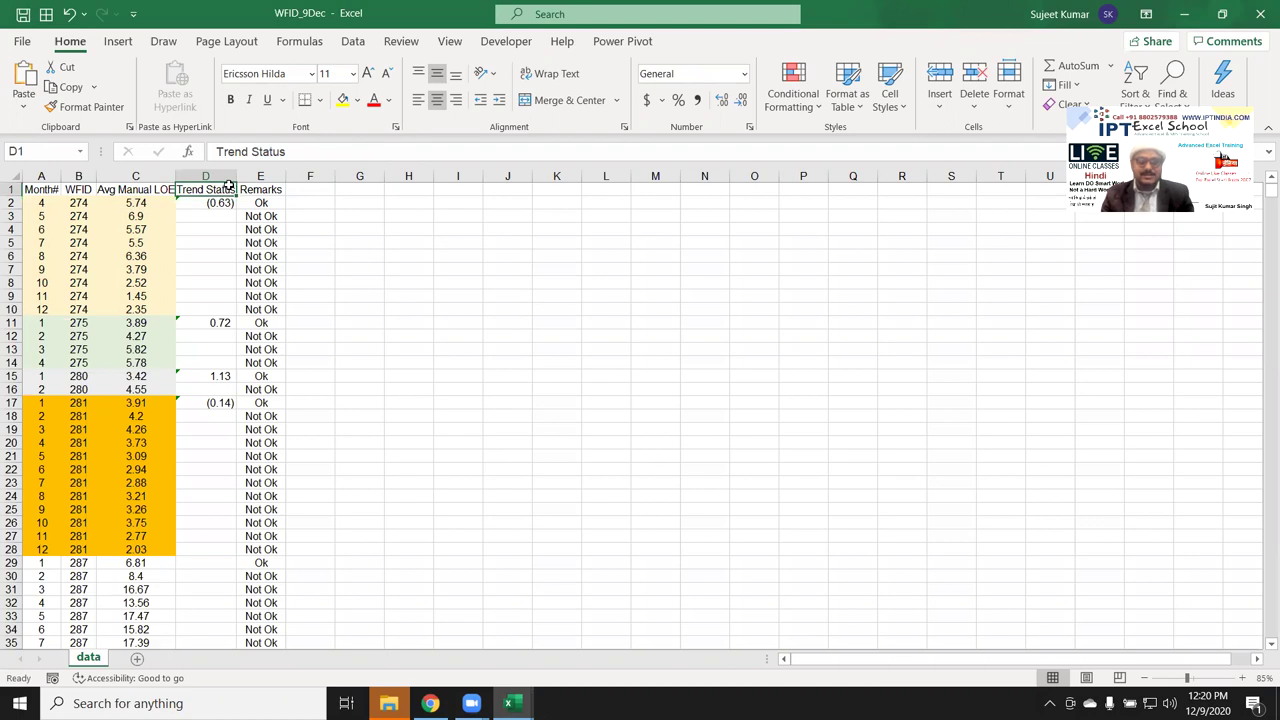
pyautogui.click(88, 202)
pyautogui.moveTo(88, 202)
pyautogui.mouseDown()
pyautogui.moveTo(77, 297)
pyautogui.moveTo(78, 283)
pyautogui.mouseUp()
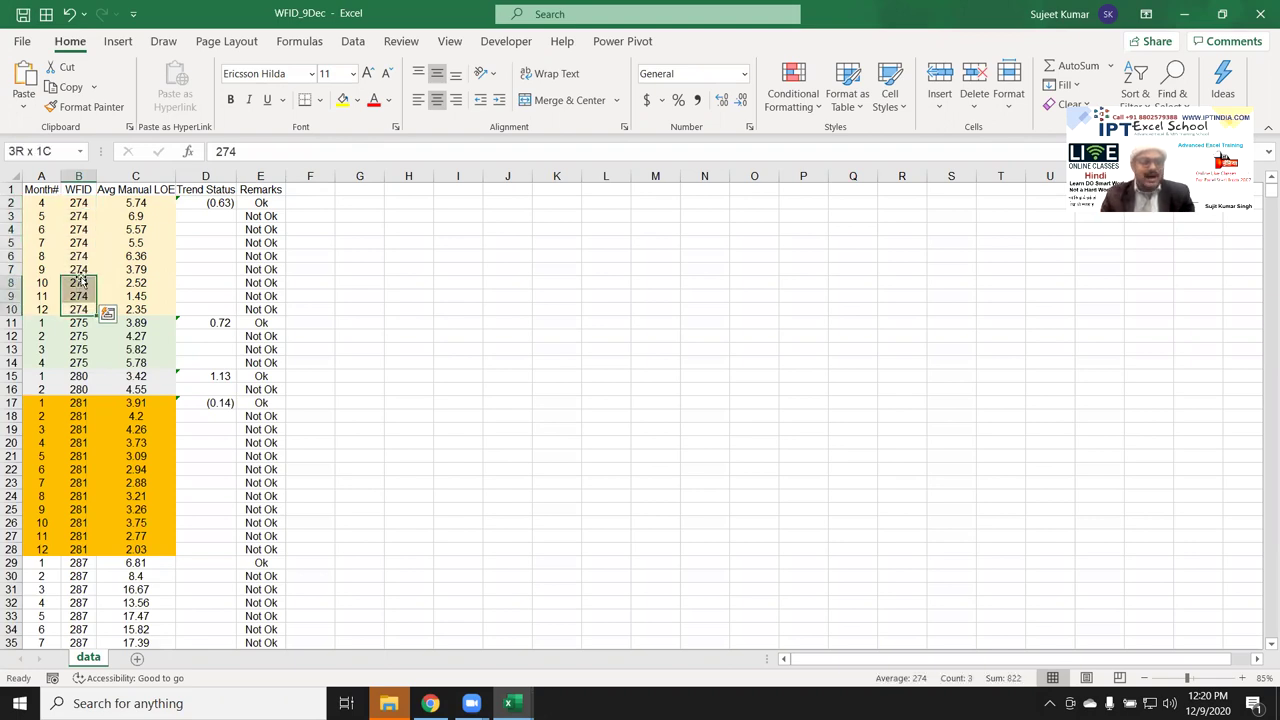
pyautogui.doubleClick(213, 203)
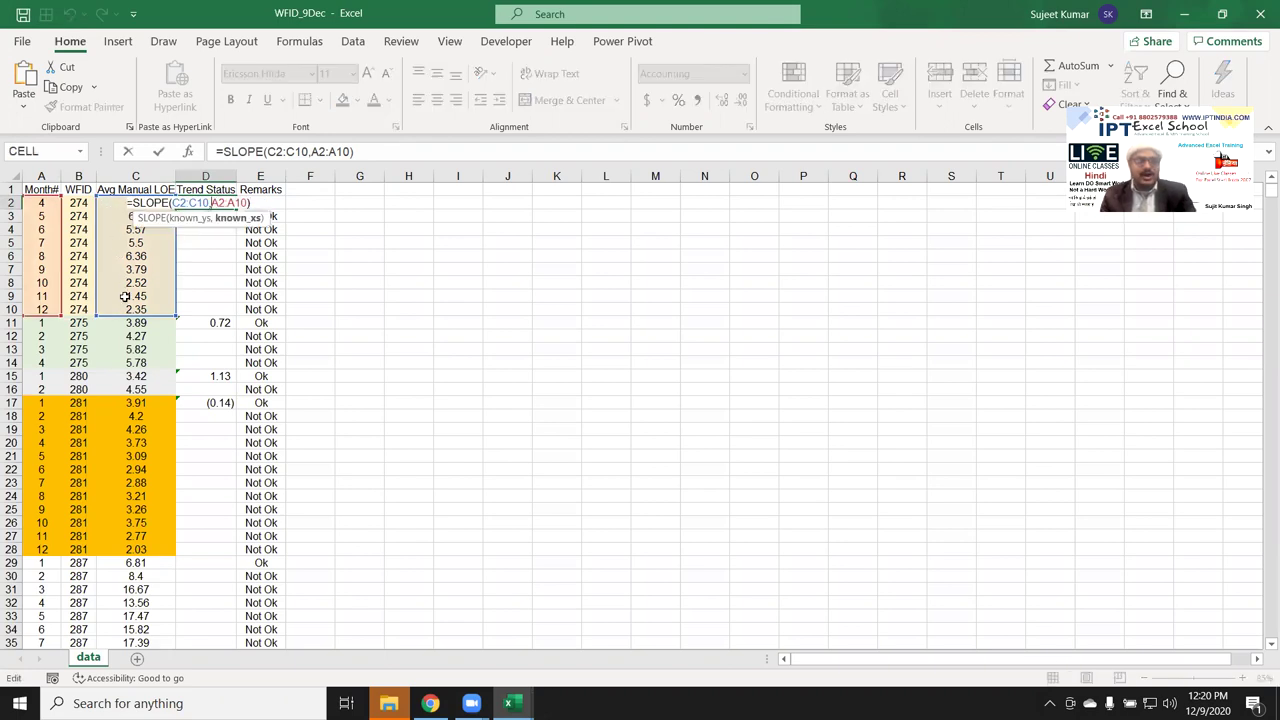
pyautogui.press('Return')
# - Inspect the SLOPE formulas in D11, D15 and D17 to see their ranges
pyautogui.click(205, 320)
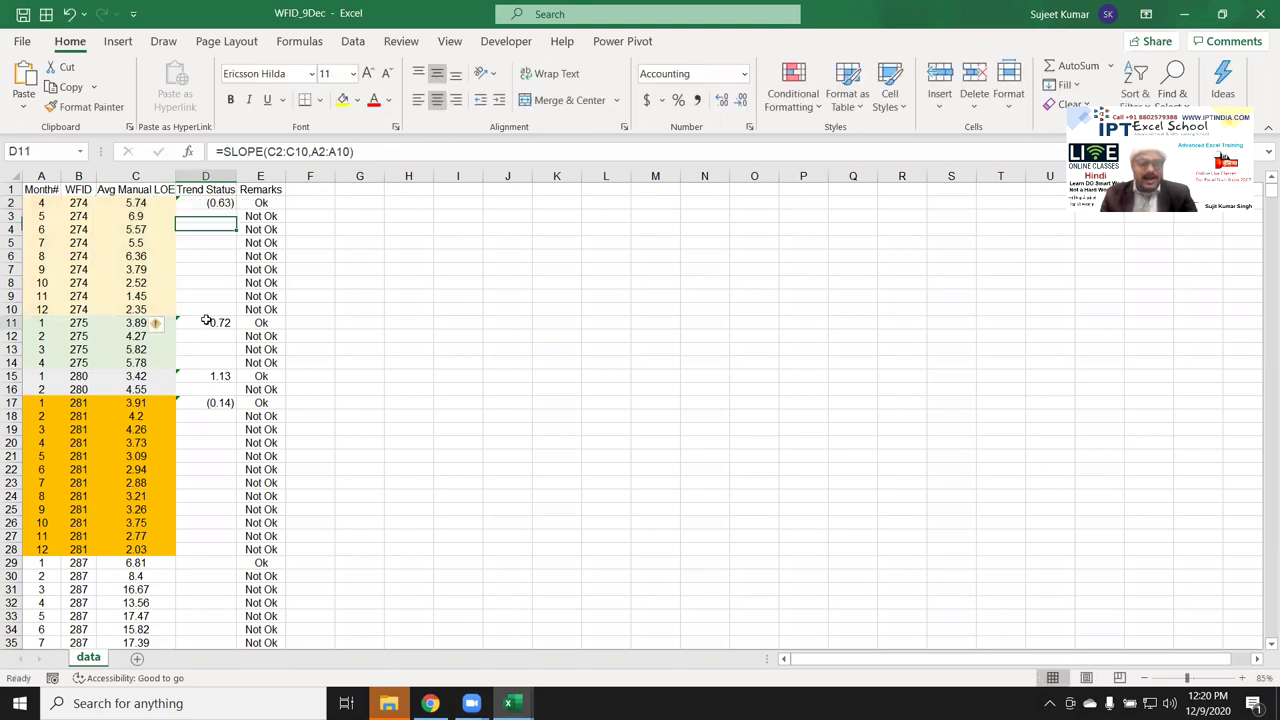
pyautogui.doubleClick(205, 320)
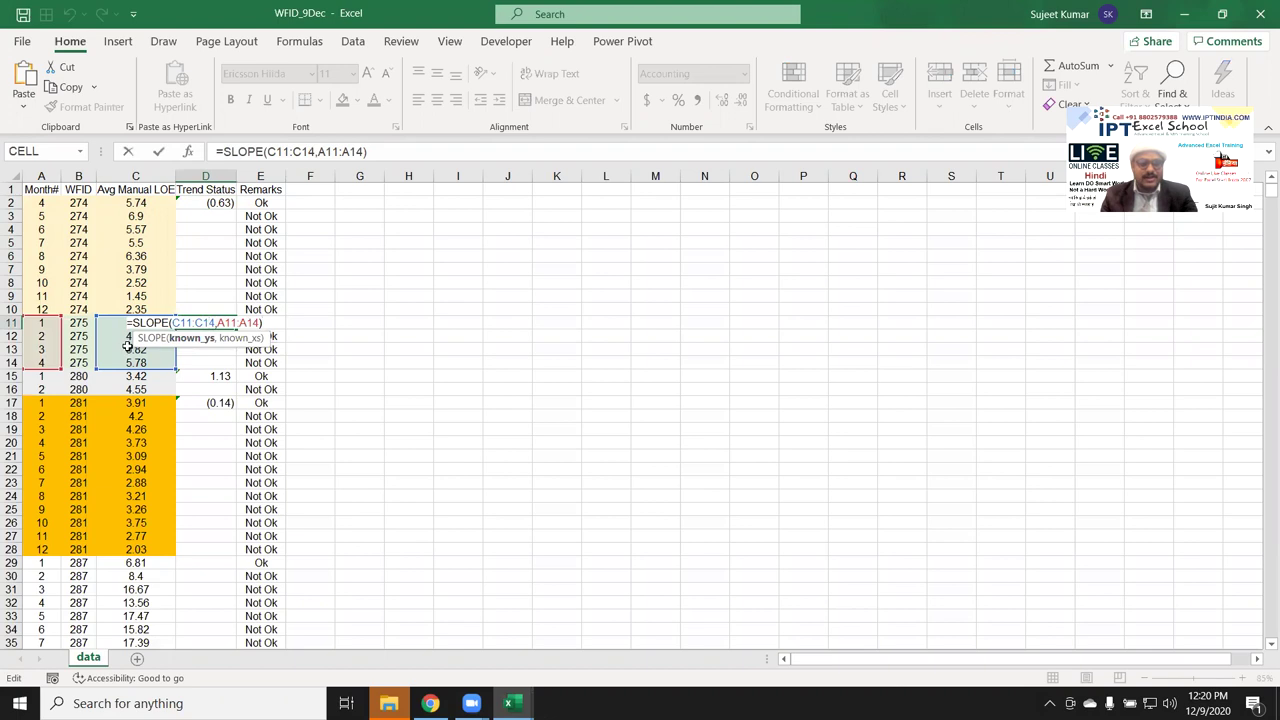
pyautogui.hotkey('ctrl', 'Return')
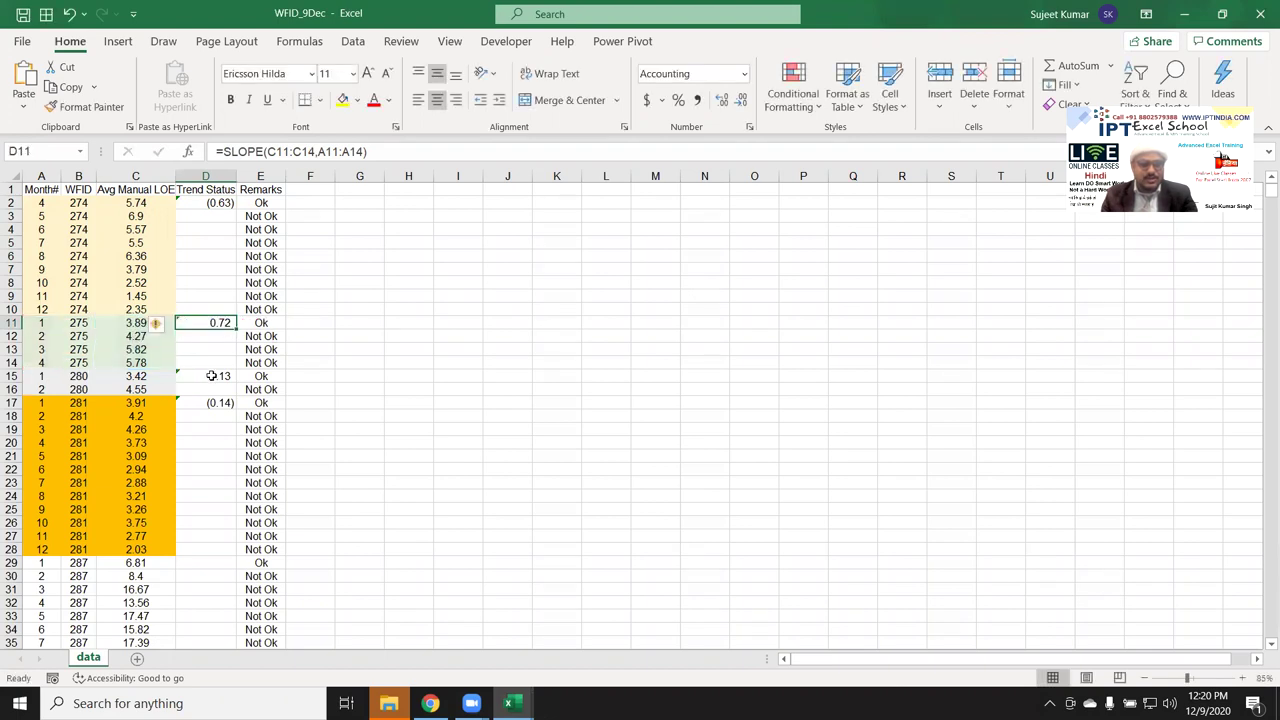
pyautogui.doubleClick(212, 375)
pyautogui.hotkey('ctrl', 'Return')
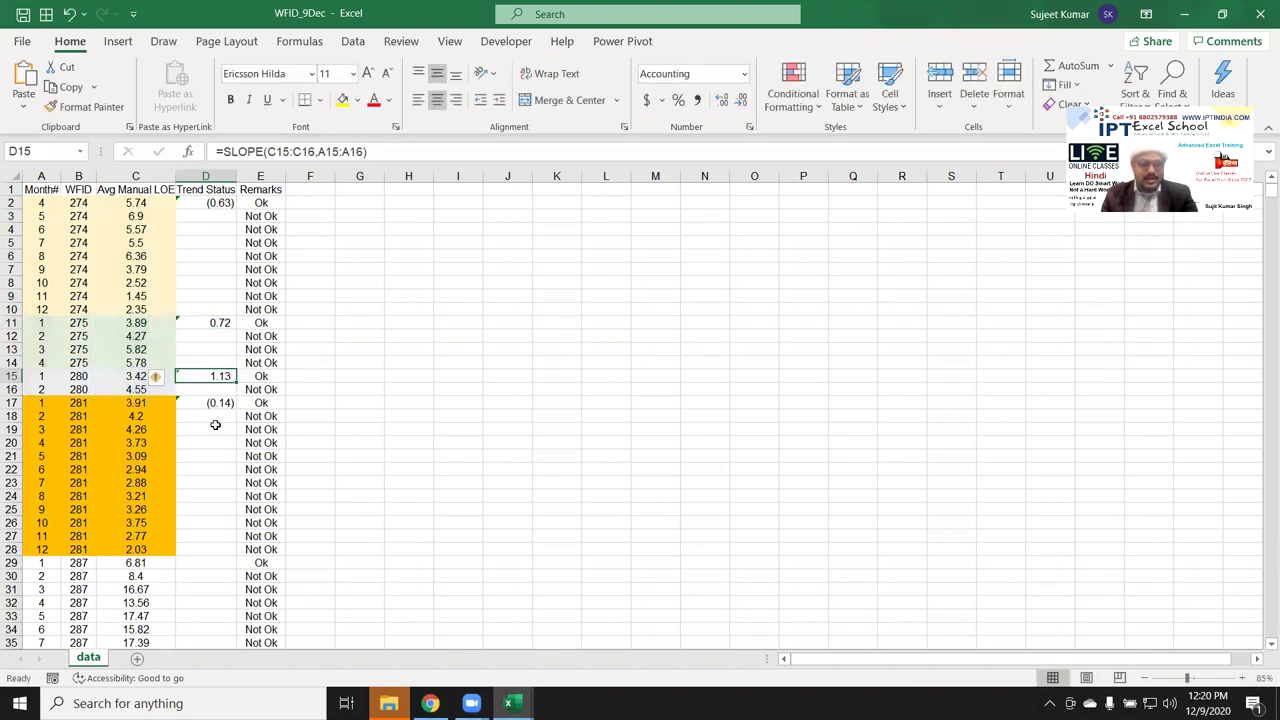
pyautogui.doubleClick(222, 400)
pyautogui.hotkey('ctrl', 'Return')
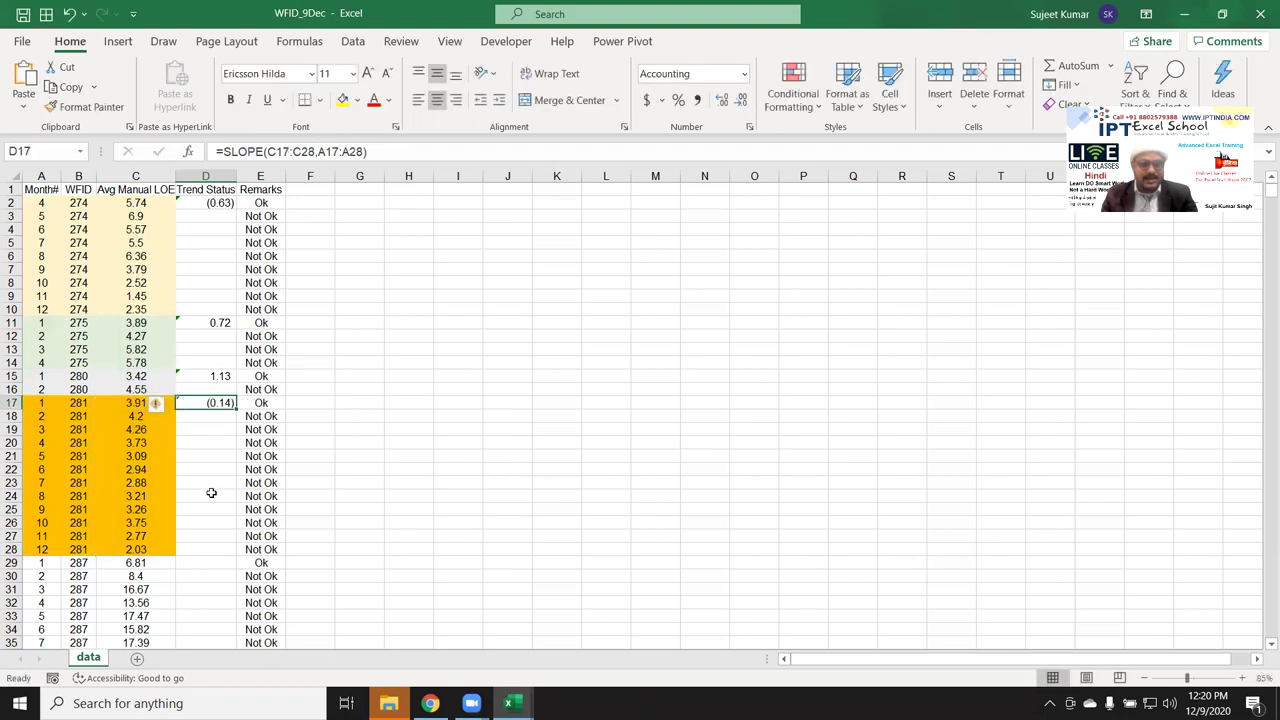
# - Copy the D17 SLOPE formula
pyautogui.scroll(-3, 210, 494)
pyautogui.scroll(-2, 189, 443)
pyautogui.scroll(-2, 166, 451)
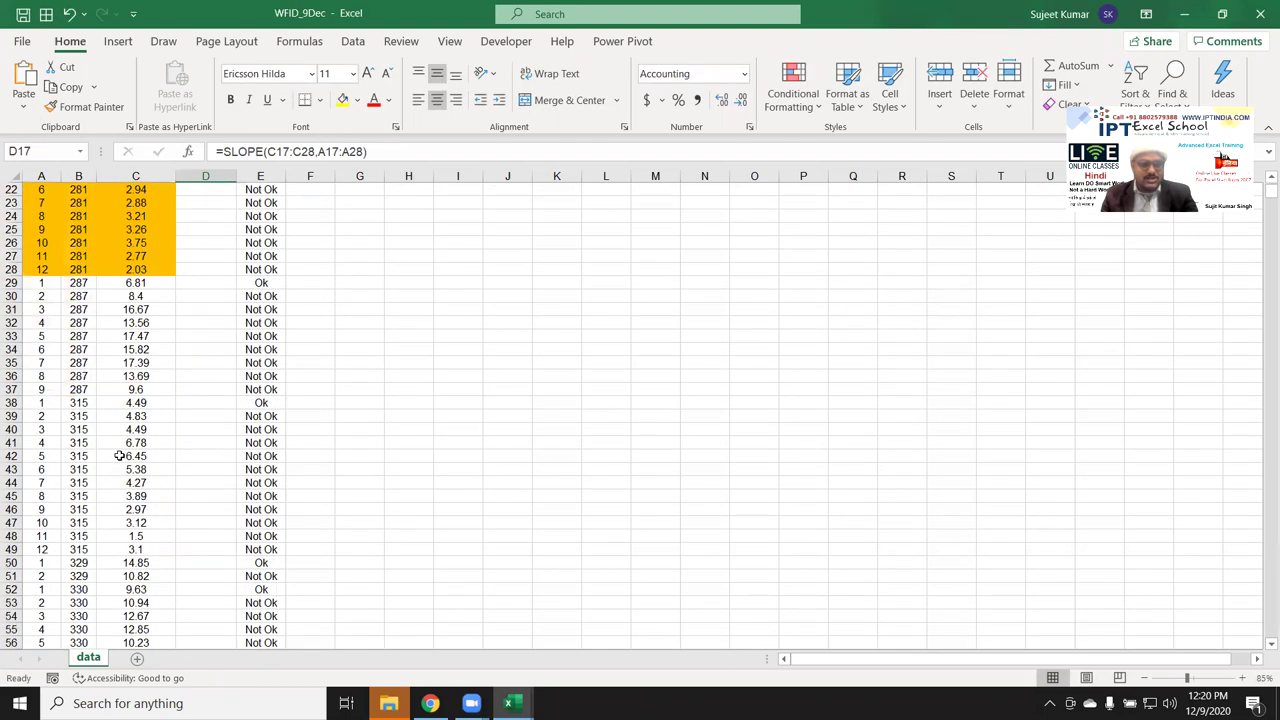
pyautogui.scroll(-5, 114, 455)
pyautogui.scroll(-5, 114, 455)
pyautogui.scroll(-4, 114, 452)
pyautogui.scroll(-4, 116, 448)
pyautogui.scroll(-4, 118, 445)
pyautogui.scroll(4, 118, 446)
pyautogui.scroll(6, 120, 444)
pyautogui.scroll(6, 122, 442)
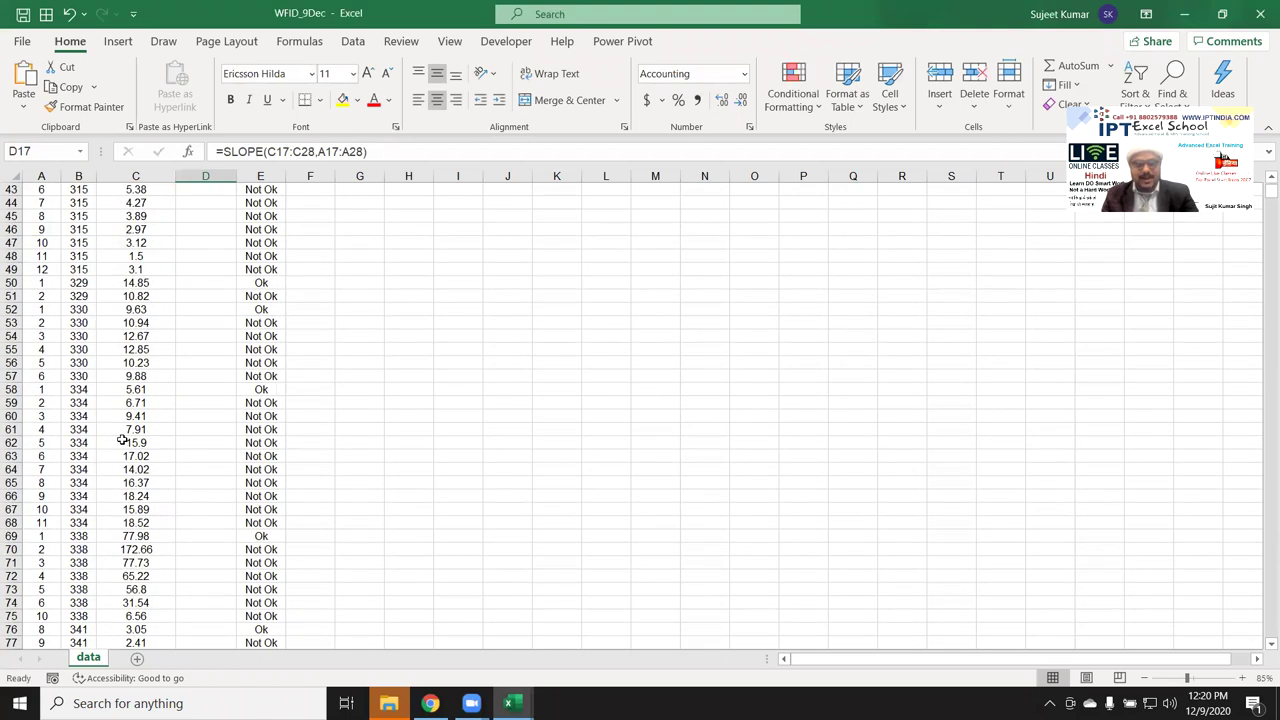
pyautogui.scroll(6, 124, 440)
pyautogui.scroll(6, 124, 440)
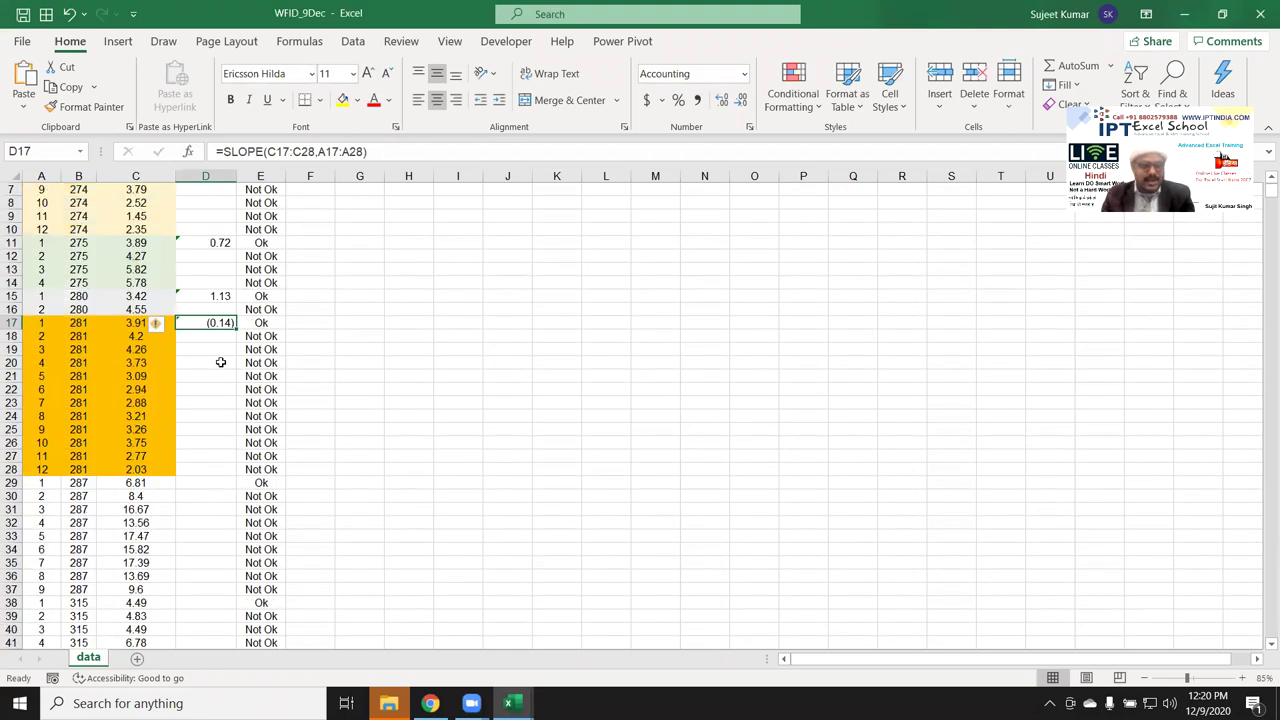
pyautogui.hotkey('ctrl', 'c')
# - Paste the formula into D29 and narrow its ranges to C29:C37 and A29:A37, giving 0.51
pyautogui.scroll(-2, 212, 400)
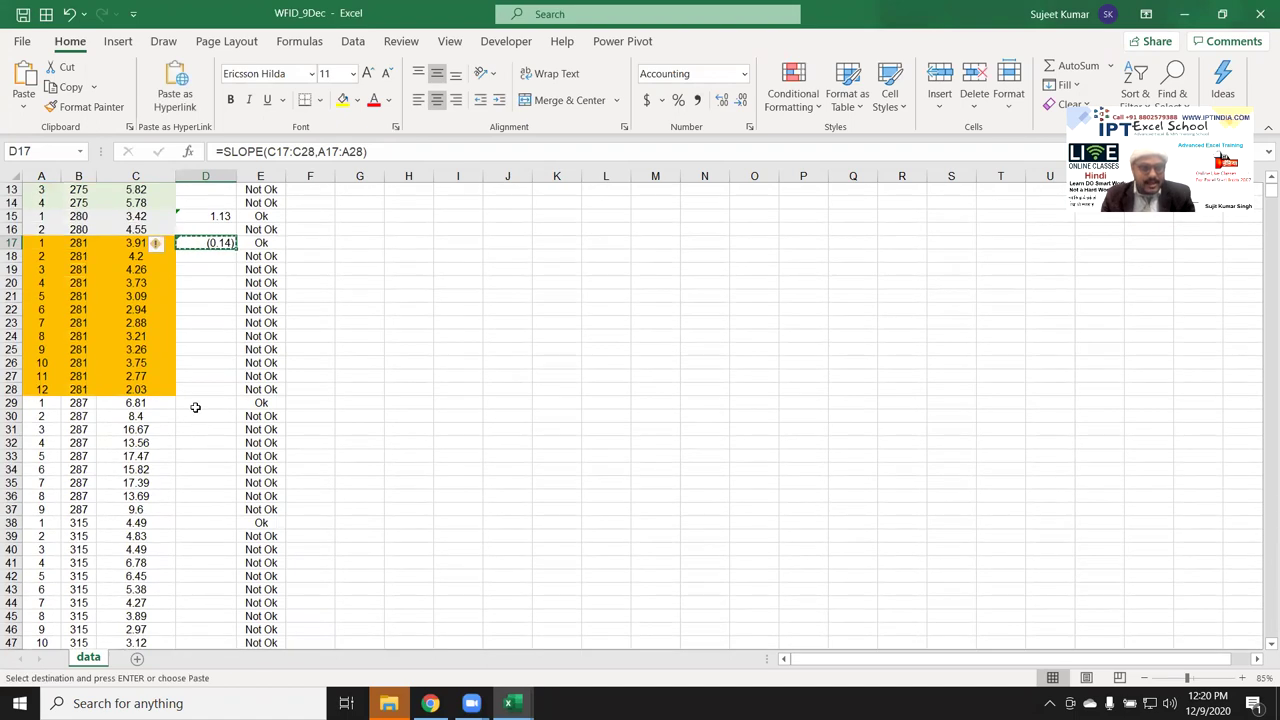
pyautogui.click(80, 402)
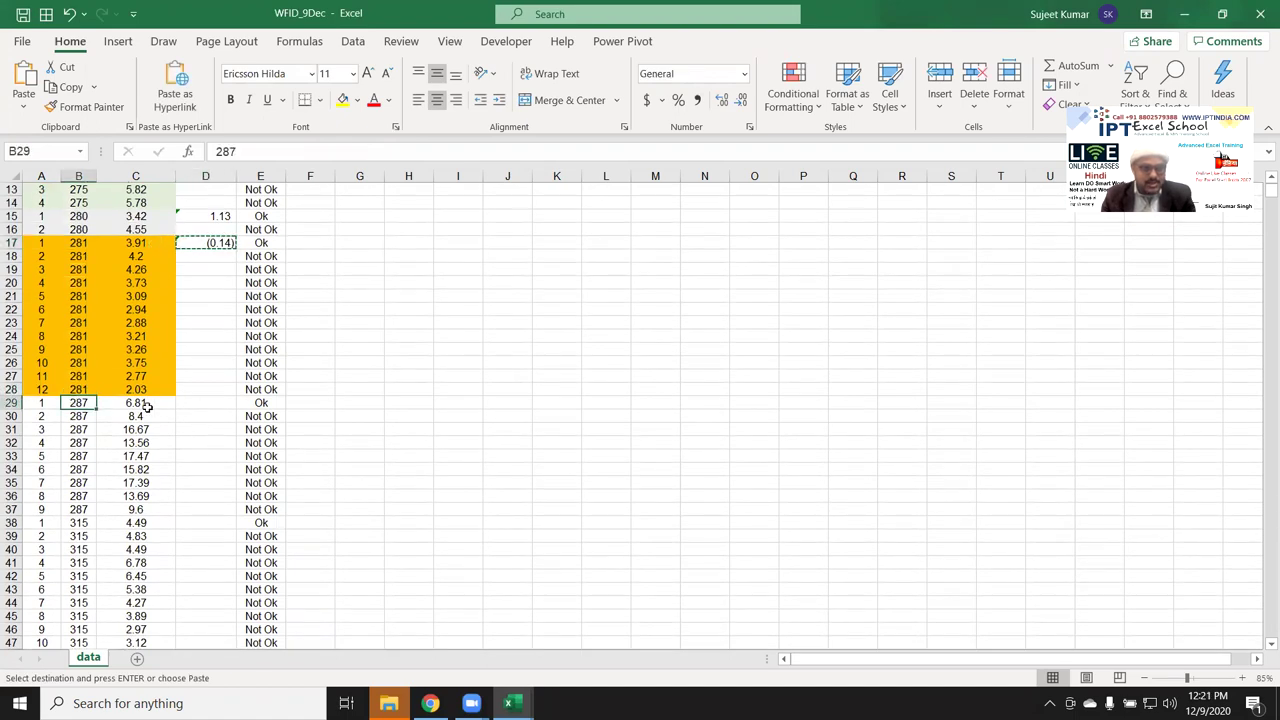
pyautogui.click(188, 402)
pyautogui.hotkey('ctrl', 'v')
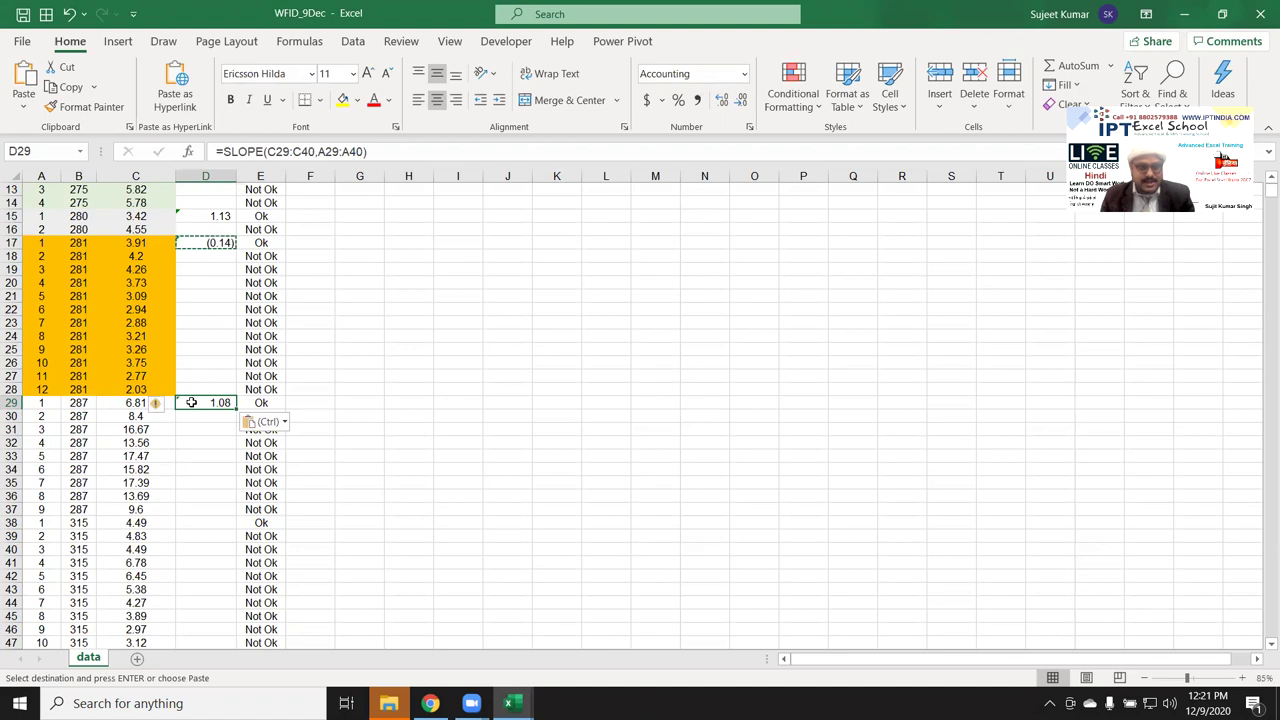
pyautogui.doubleClick(194, 402)
pyautogui.moveTo(103, 415); pyautogui.dragTo(98, 418)
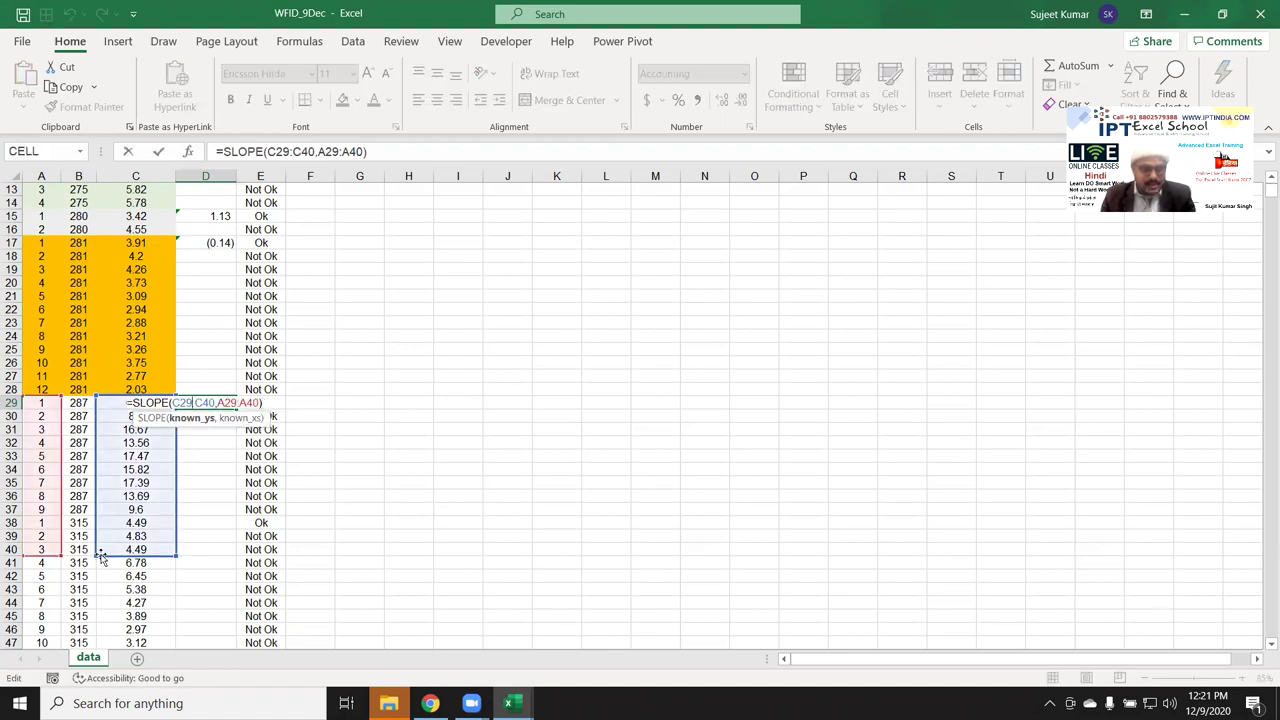
pyautogui.moveTo(97, 549); pyautogui.dragTo(97, 512)
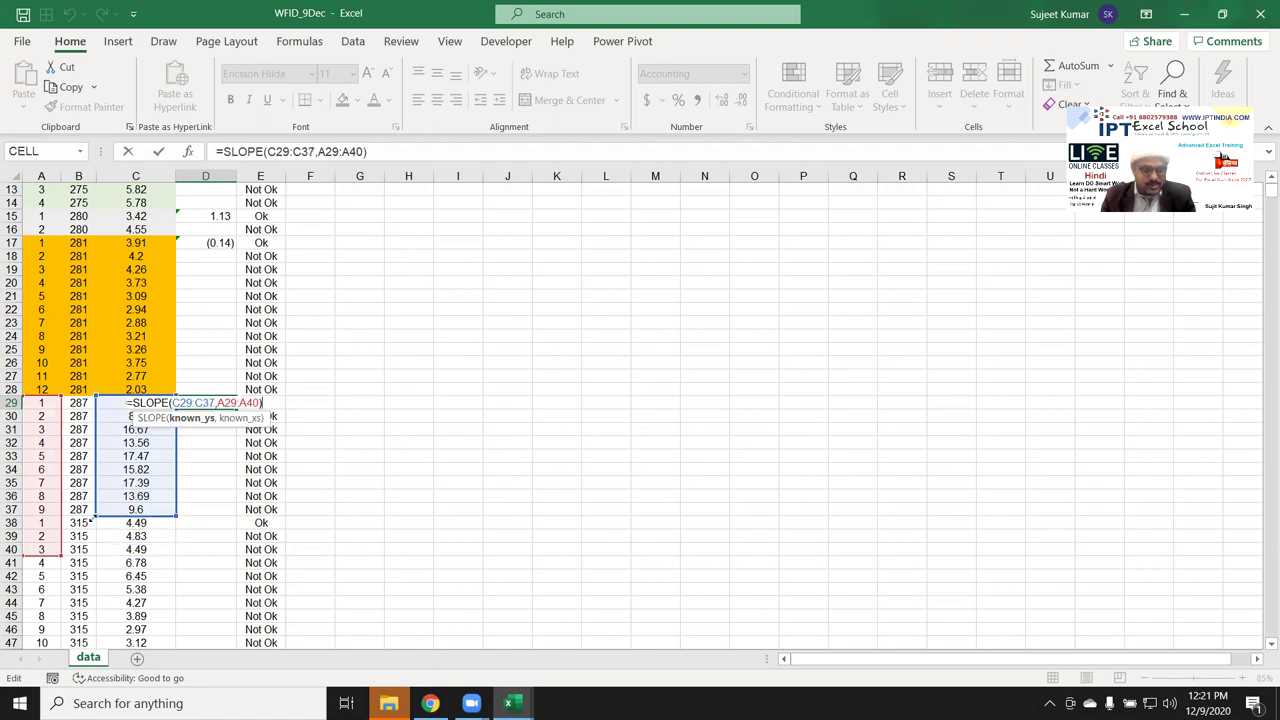
pyautogui.moveTo(61, 554); pyautogui.dragTo(57, 517)
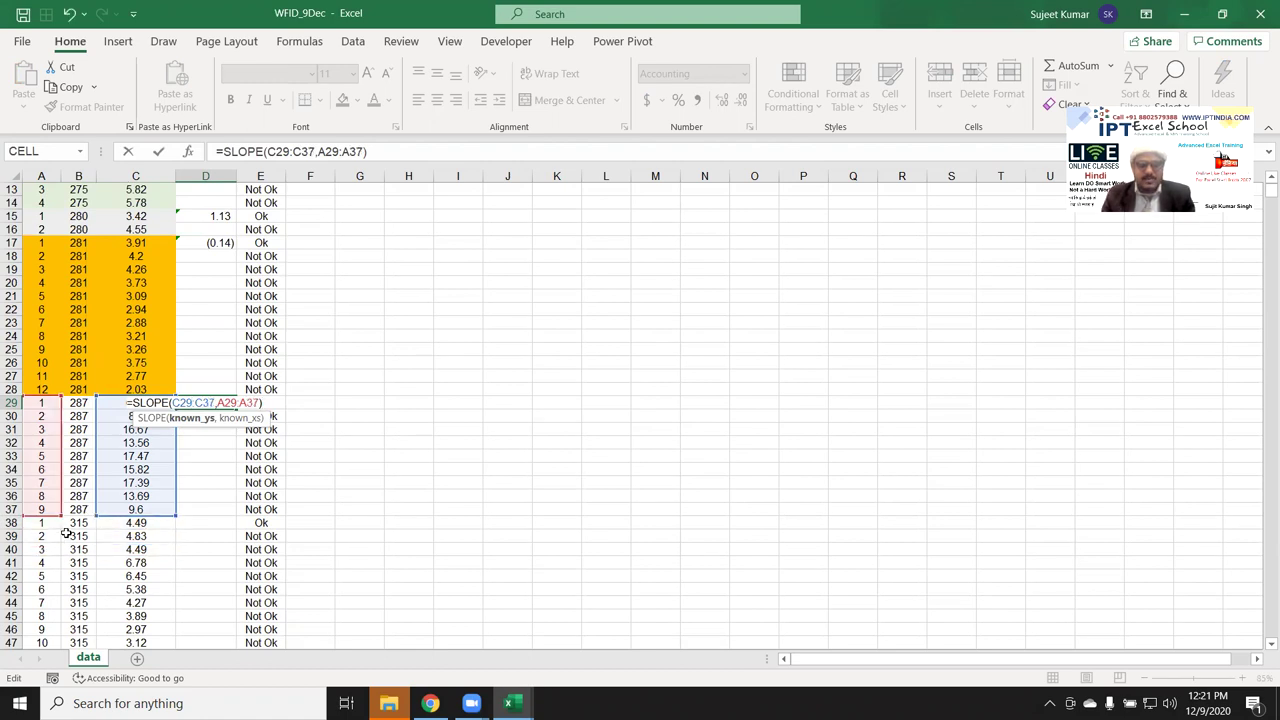
pyautogui.press('Return')
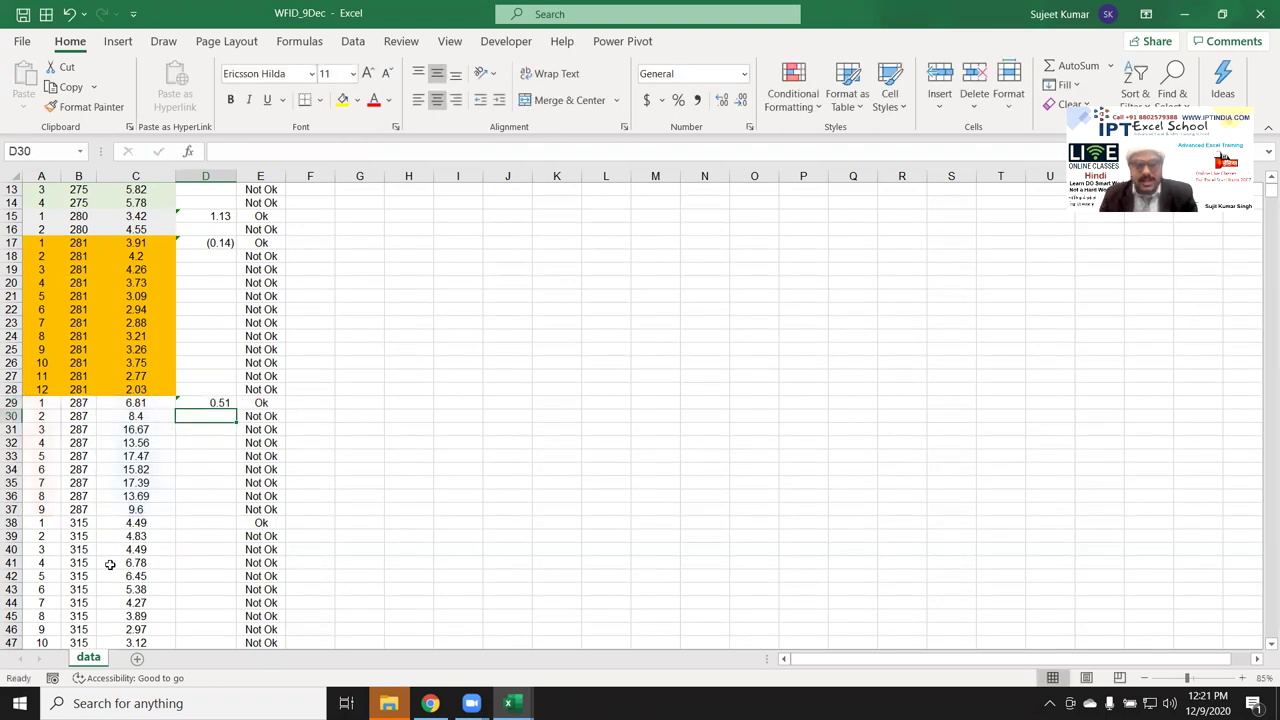
# - Scroll through the sheet, then return to select the WFID 287 result in D29
pyautogui.scroll(-2, 110, 565)
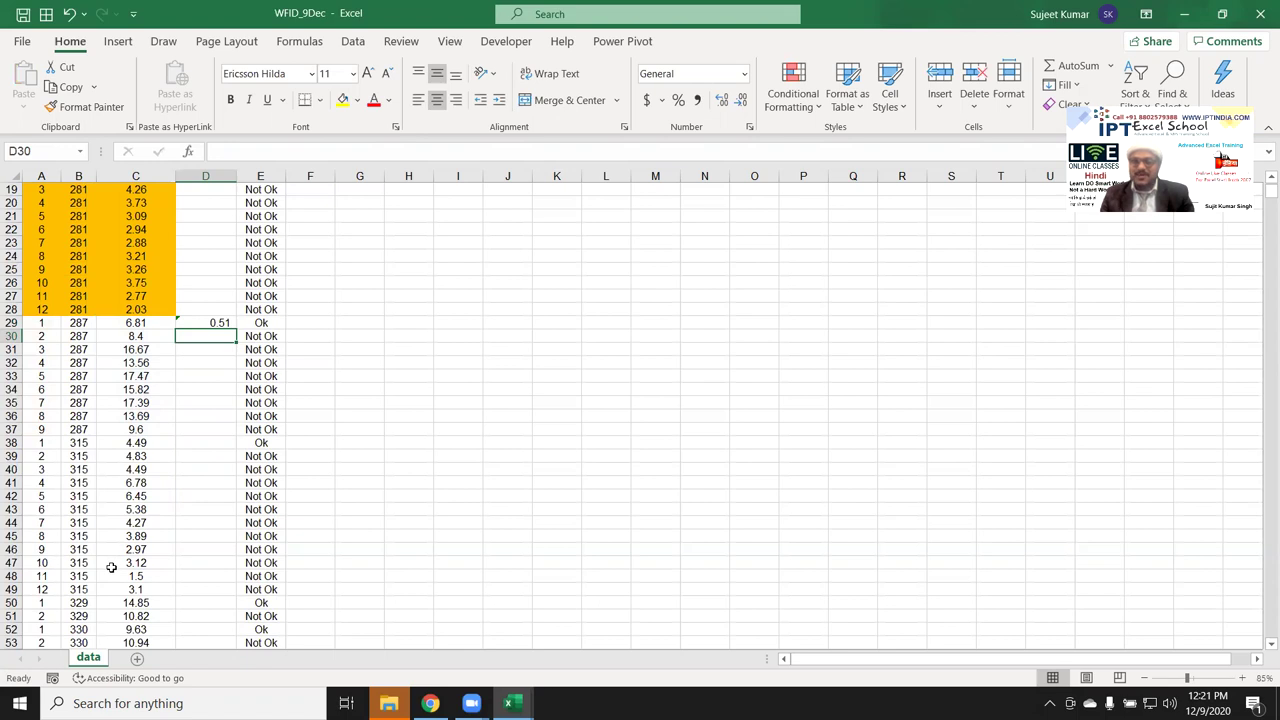
pyautogui.scroll(-2, 130, 575)
pyautogui.scroll(-10, 140, 583)
pyautogui.scroll(-11, 150, 588)
pyautogui.scroll(-10, 150, 588)
pyautogui.scroll(-7, 150, 588)
pyautogui.scroll(-3, 150, 588)
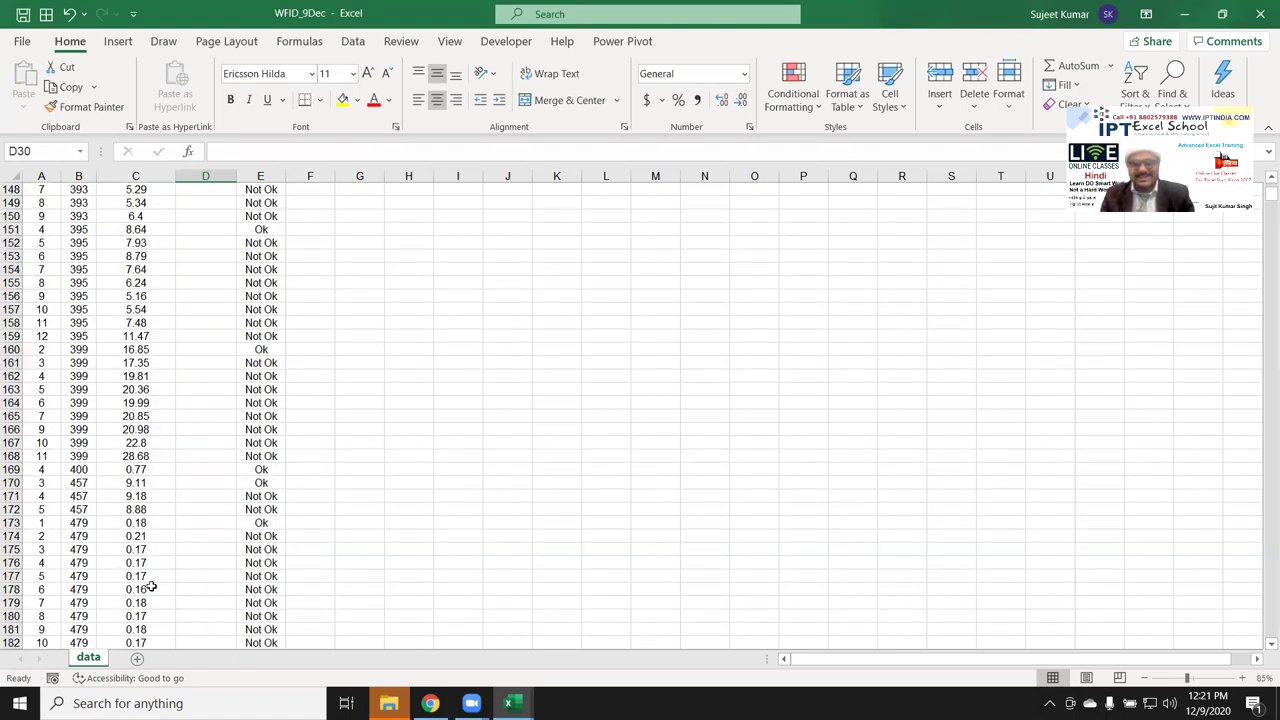
pyautogui.hotkey('ctrl', 'Up')
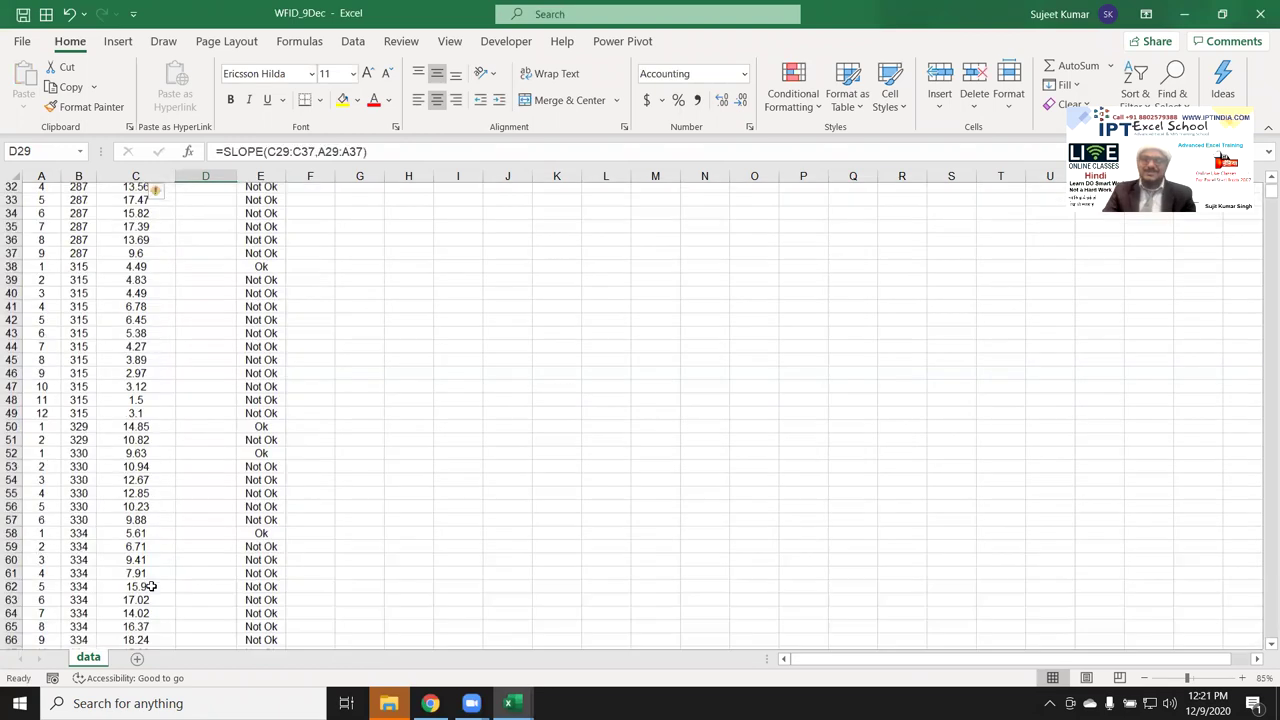
pyautogui.hotkey('ctrl', 'Up')
pyautogui.hotkey('ctrl', 'Up')
pyautogui.hotkey('ctrl', 'Up')
pyautogui.hotkey('ctrl', 'Up')
pyautogui.hotkey('ctrl', 'Up')
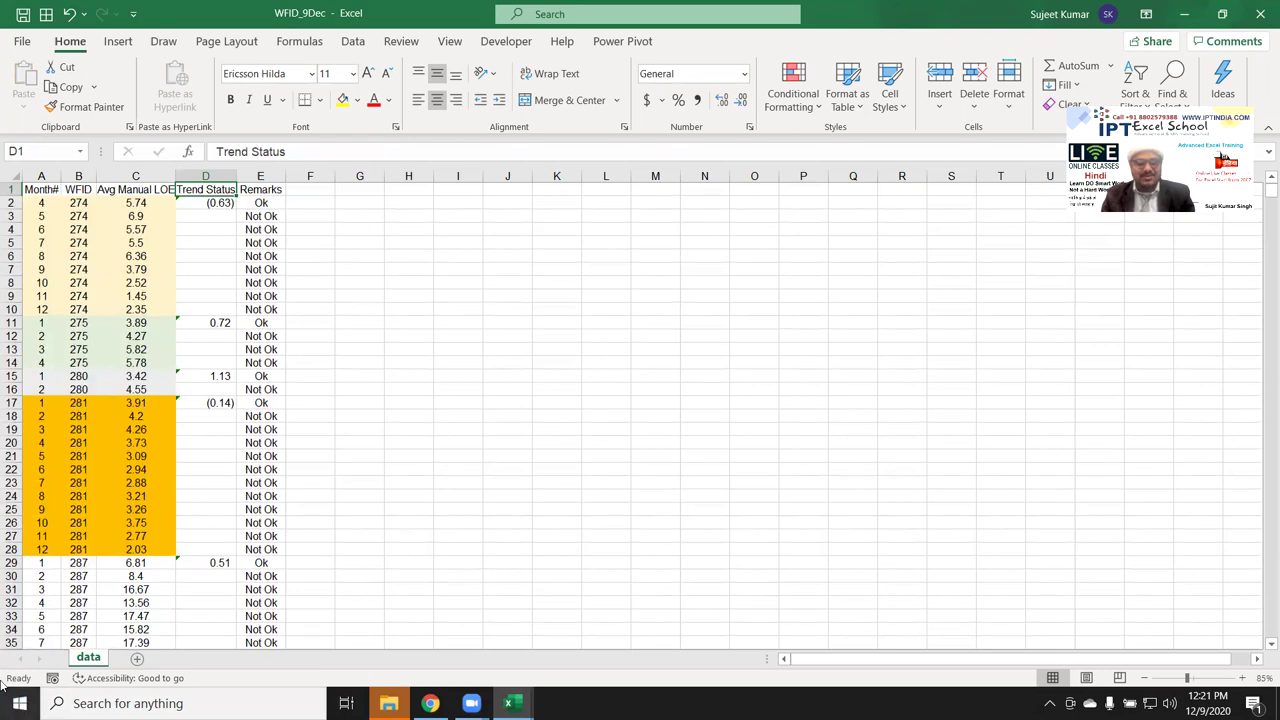
pyautogui.click(205, 563)
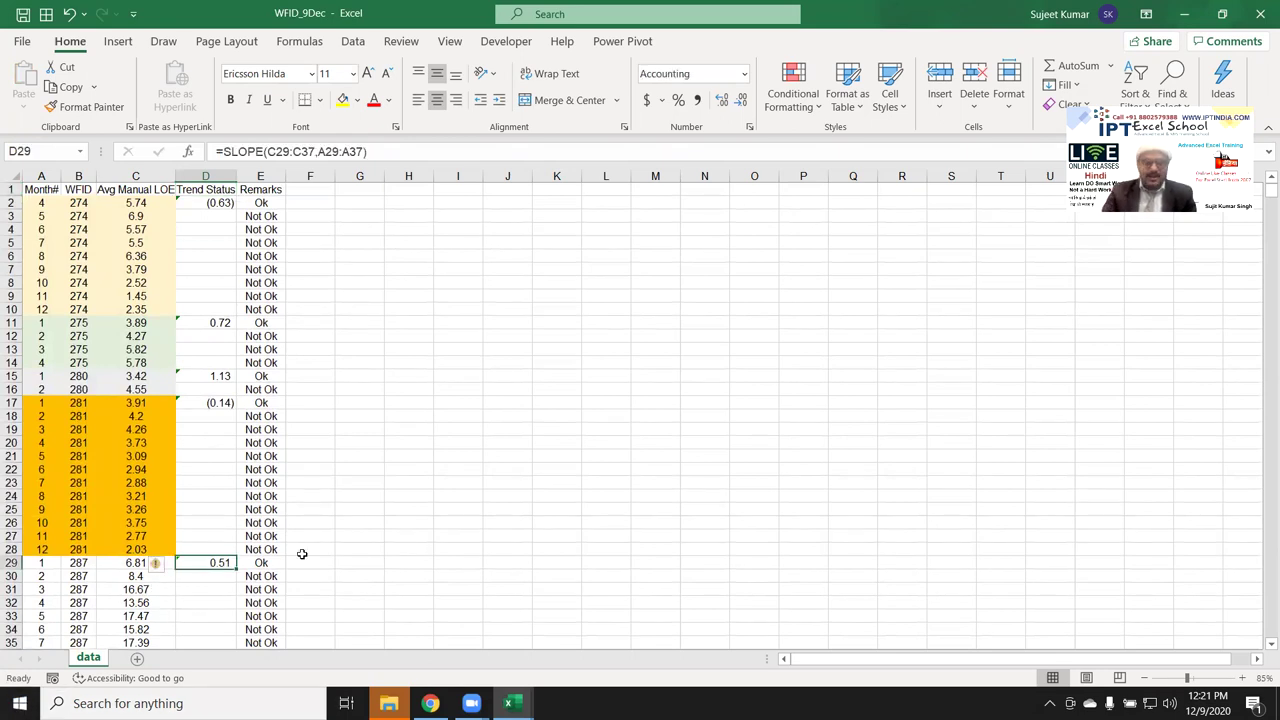
# - Delete the SLOPE formula from D29
pyautogui.press('Delete')
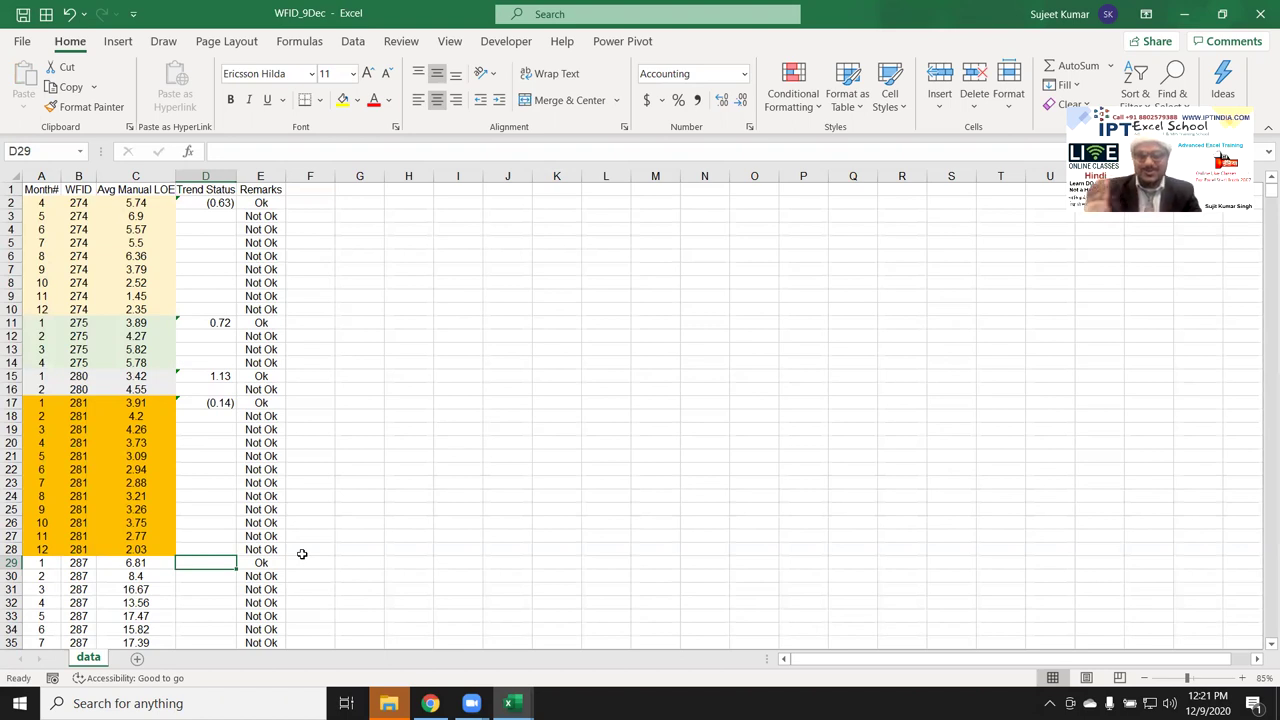
# - Enter =MATCH(B2,B:B,0) in F2, returning 2
pyautogui.click(322, 201)
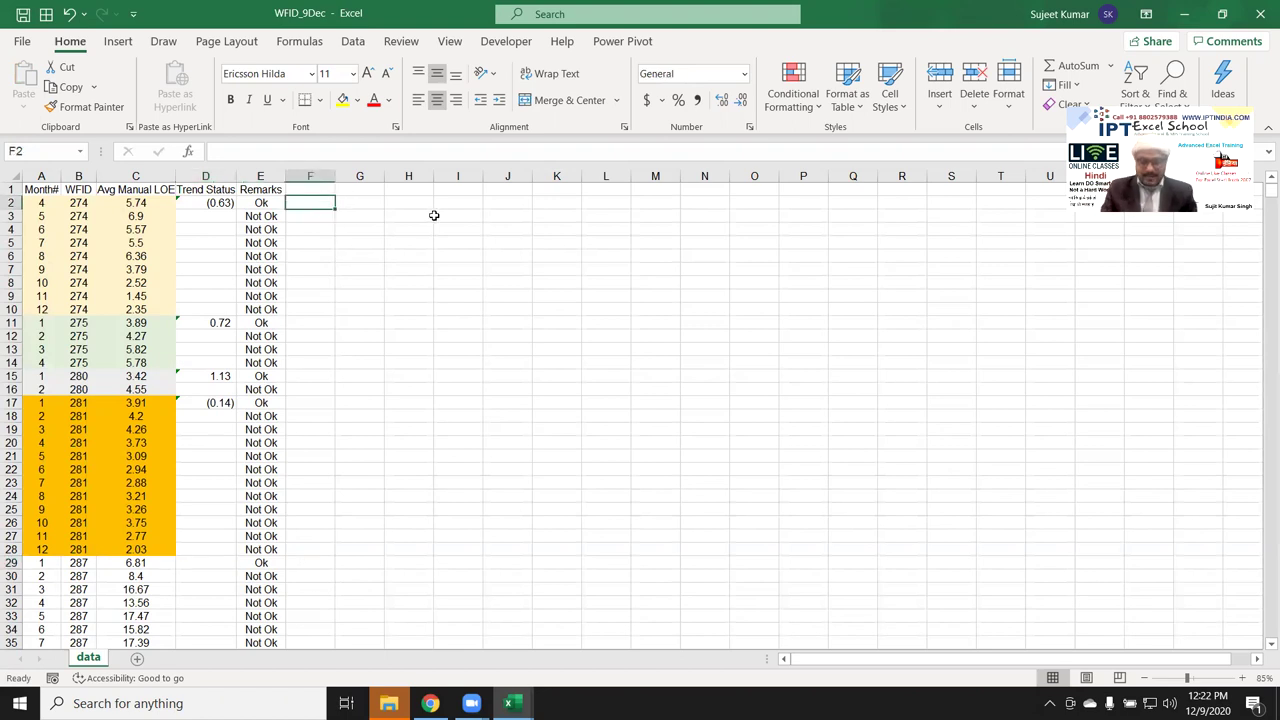
pyautogui.write('=')
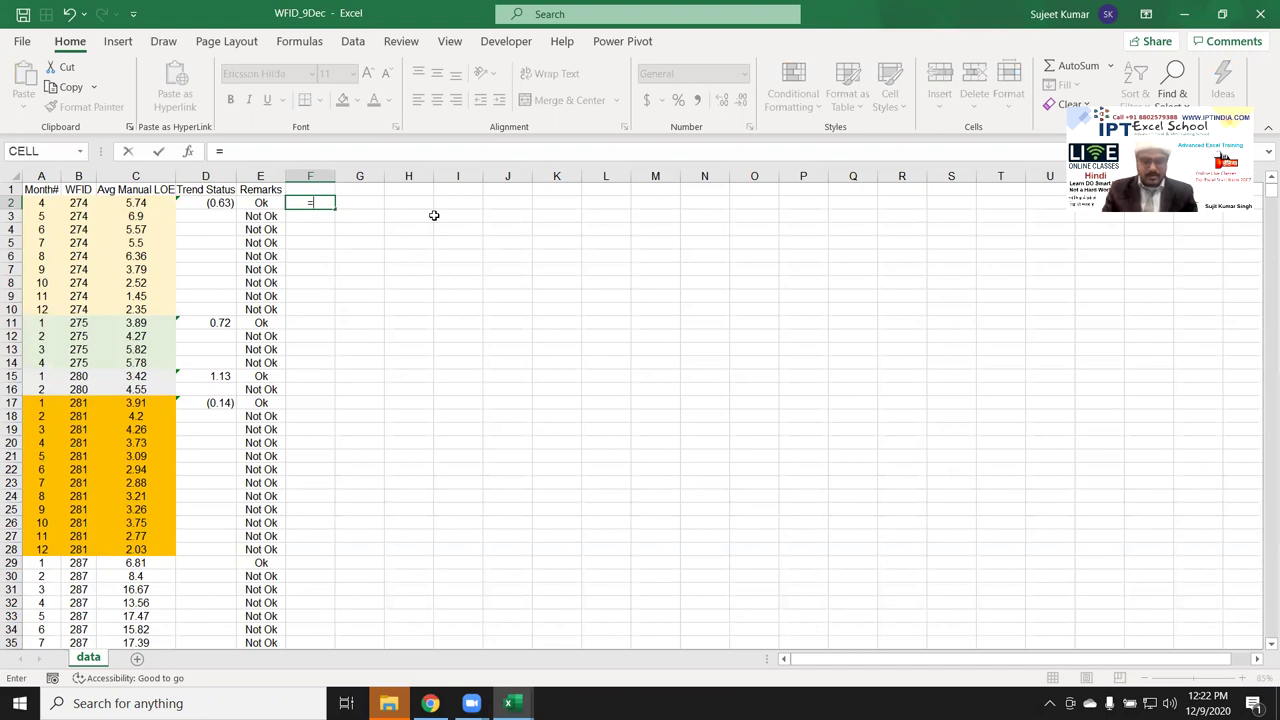
pyautogui.write('ma')
pyautogui.press('Tab')
pyautogui.press('Left')
pyautogui.press('Left')
pyautogui.press('Left')
pyautogui.press('Left')
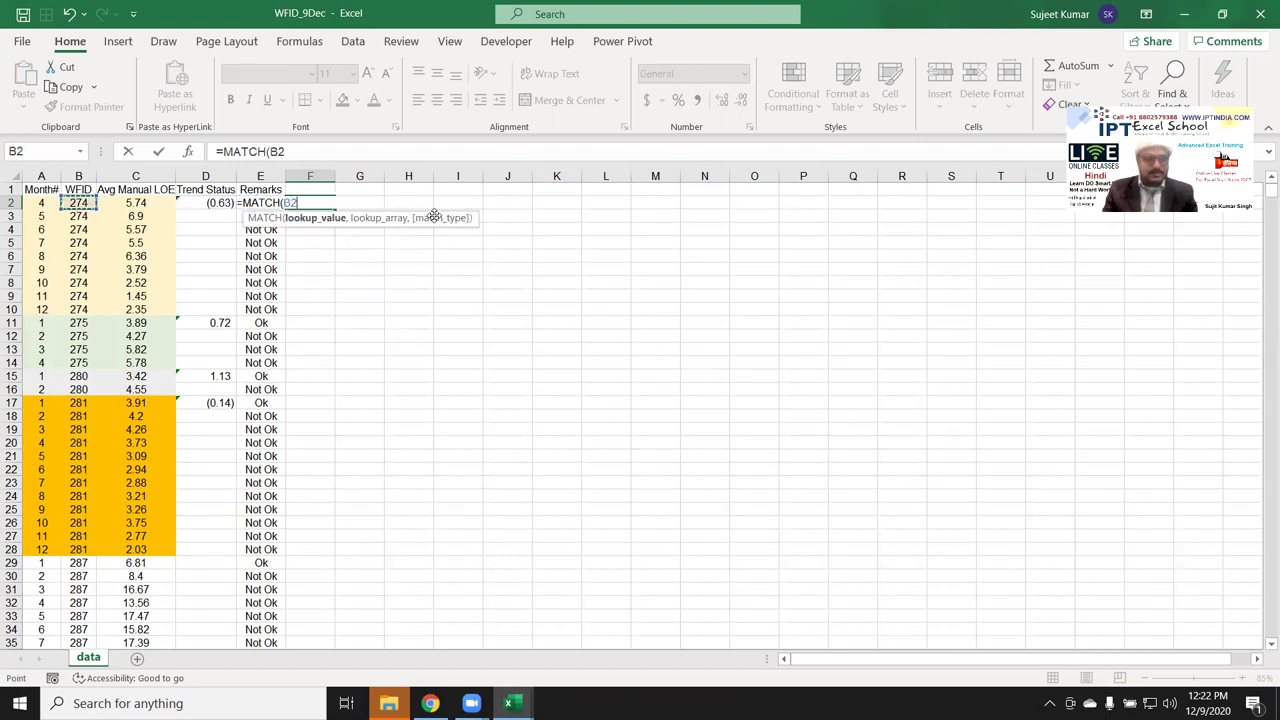
pyautogui.write(',')
pyautogui.press('Left')
pyautogui.press('Left')
pyautogui.press('Left')
pyautogui.press('Left')
pyautogui.hotkey('ctrl', 'space')
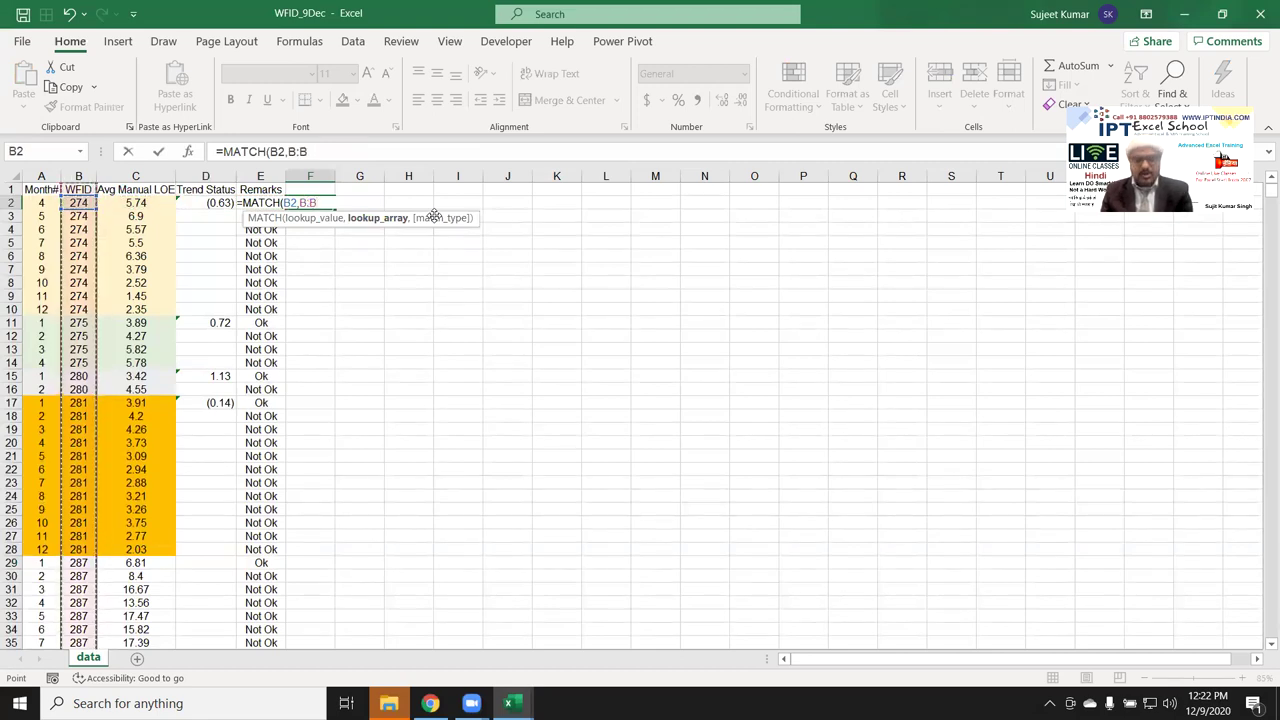
pyautogui.write(',0)')
pyautogui.press('Return')
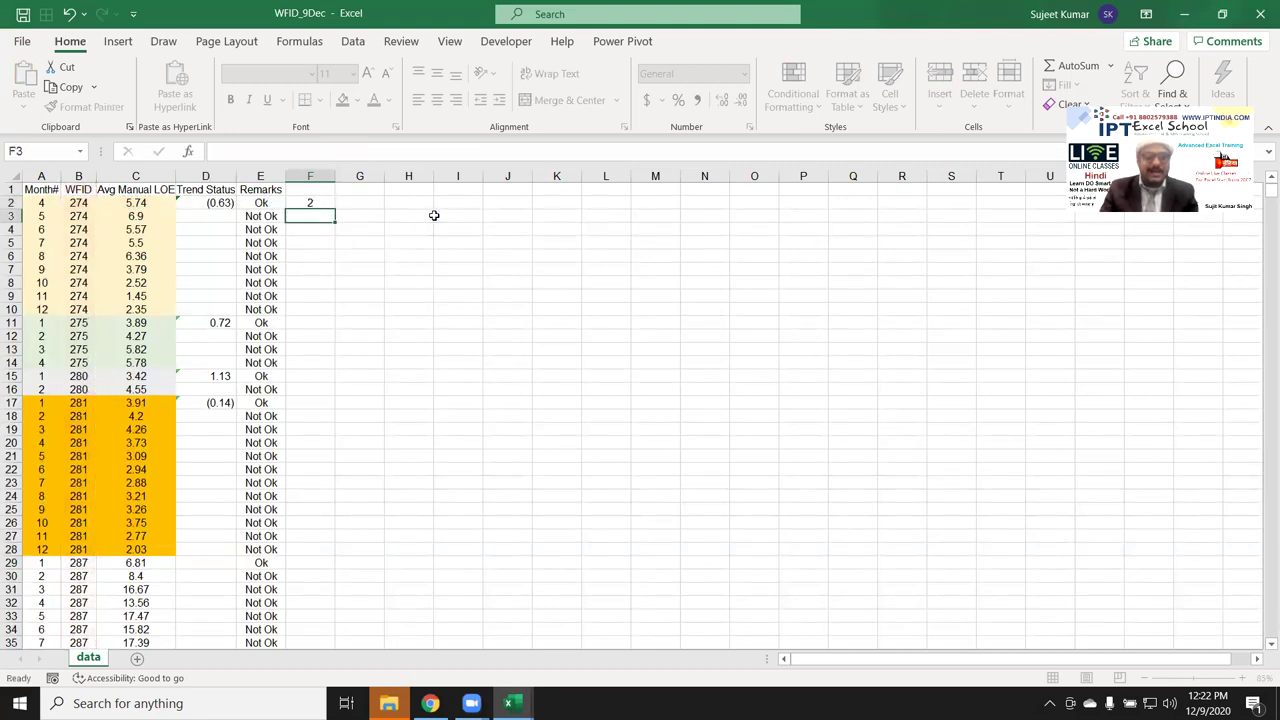
# - Review F2's result and the SLOPE formula in D2
pyautogui.press('Up')
pyautogui.press('Left')
pyautogui.press('Left')
pyautogui.press('Left')
pyautogui.press('Left')
pyautogui.press('Right')
pyautogui.press('Right')
pyautogui.press('Right')
pyautogui.press('Right')
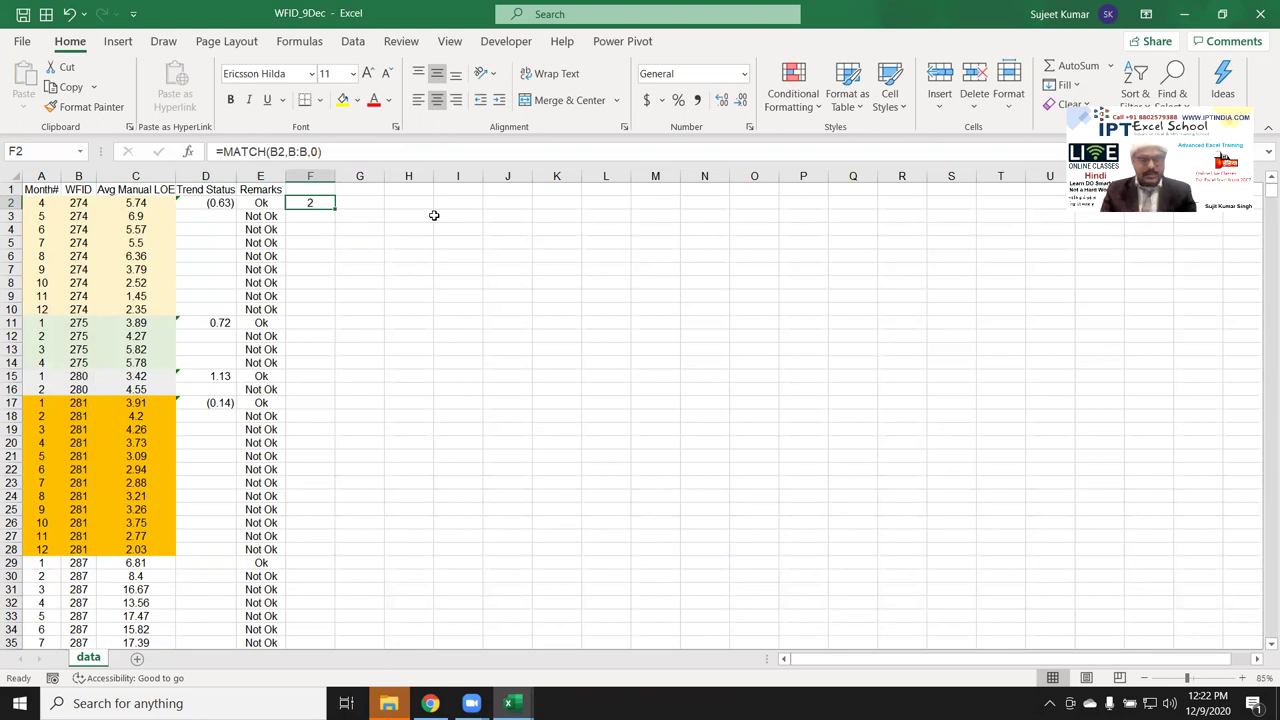
pyautogui.press('Right')
# - Enter =COUNTIF(B:B,B2) in G2, returning 9
pyautogui.write('=co')
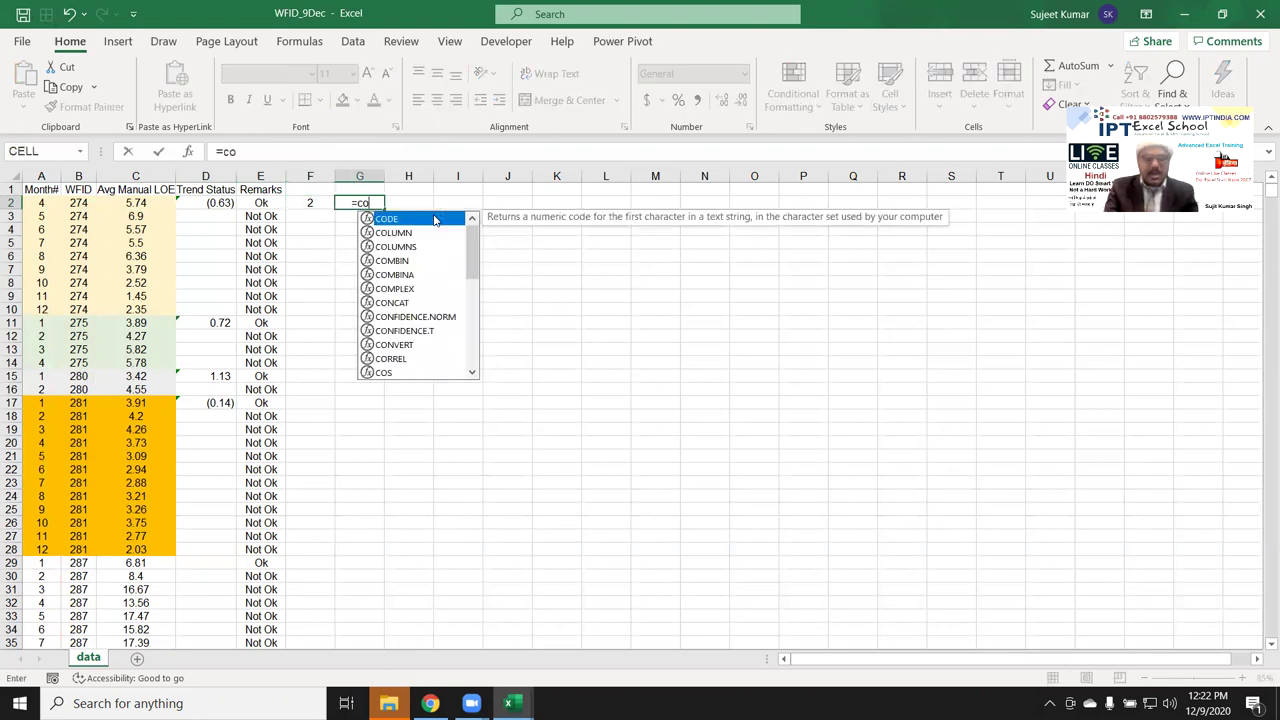
pyautogui.write('u')
pyautogui.press('Down')
pyautogui.press('Down')
pyautogui.press('Down')
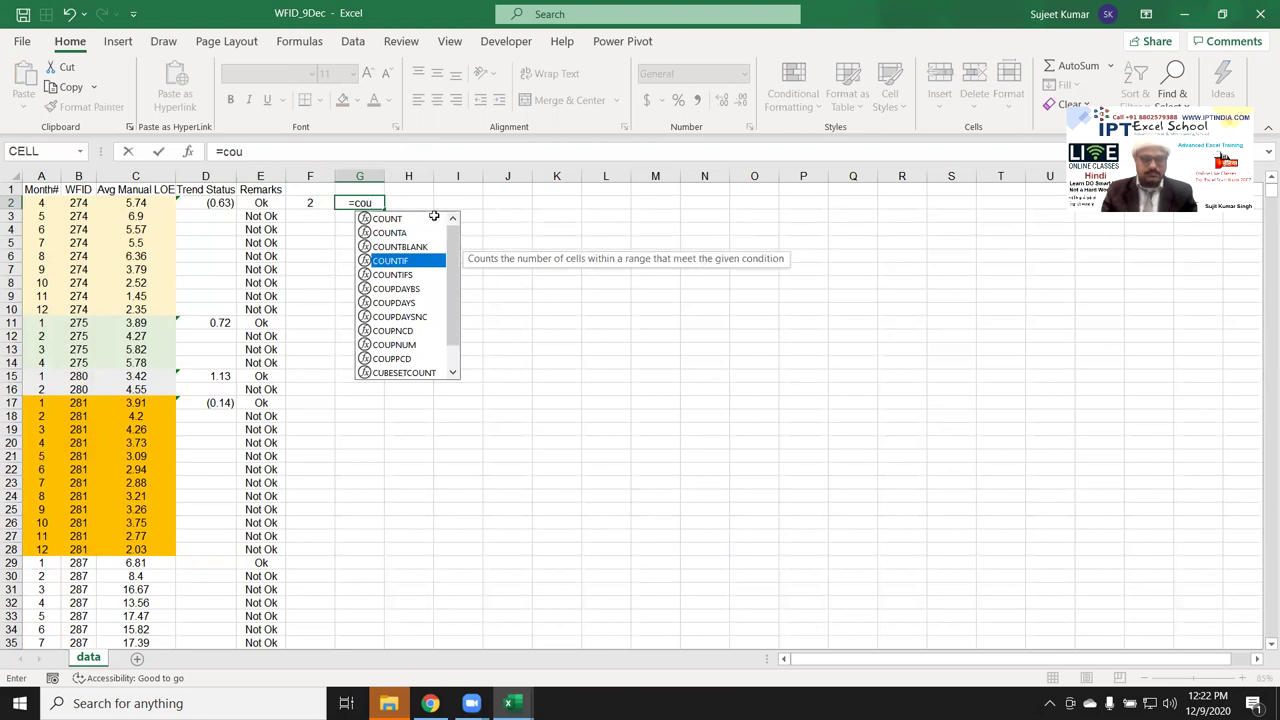
pyautogui.press('Tab')
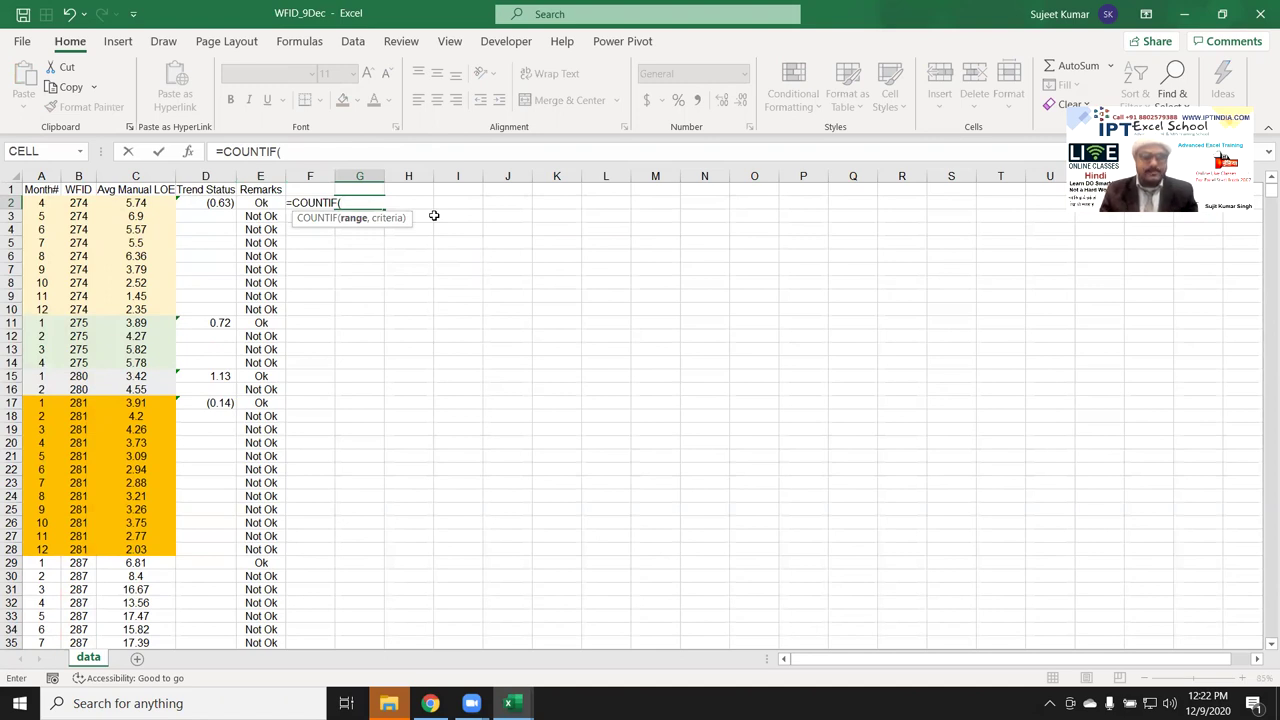
pyautogui.press('Left')
pyautogui.press('Left')
pyautogui.press('Left')
pyautogui.press('Left')
pyautogui.press('Left')
pyautogui.hotkey('ctrl', 'space')
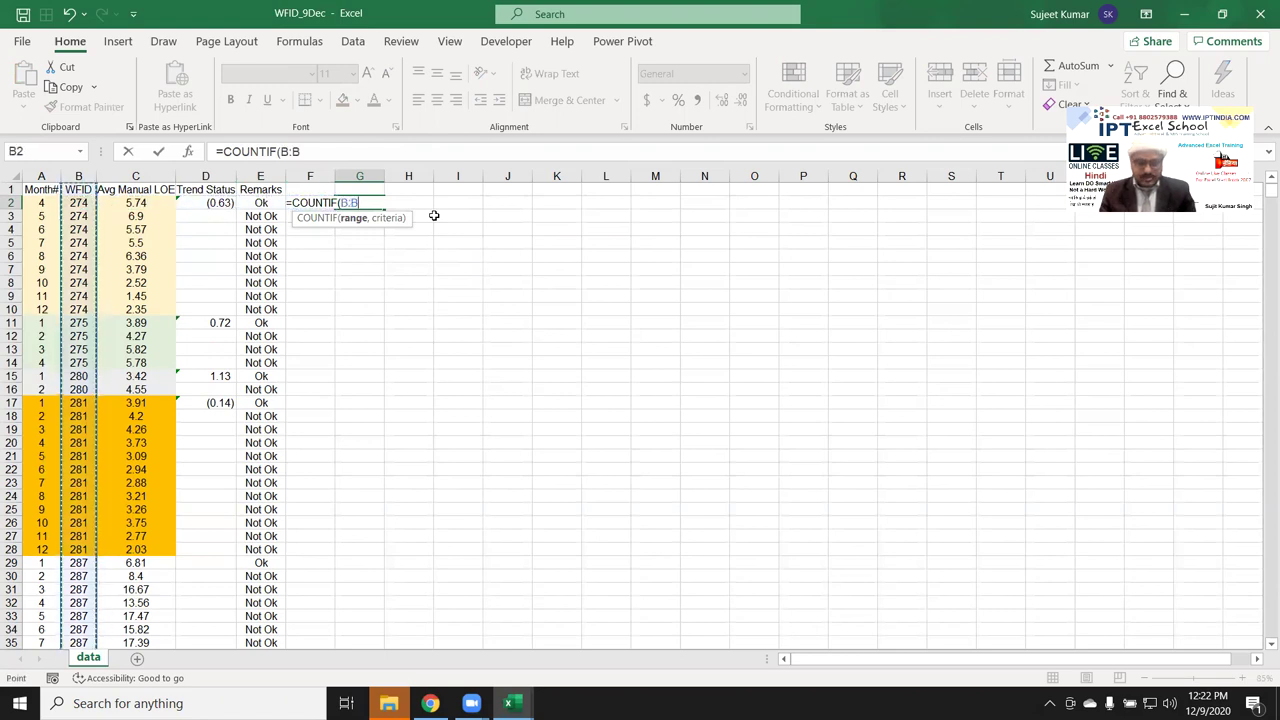
pyautogui.write(',')
pyautogui.press('Left')
pyautogui.press('Left')
pyautogui.press('Left')
pyautogui.press('Left')
pyautogui.press('Left')
pyautogui.press('Return')
pyautogui.press('Up')
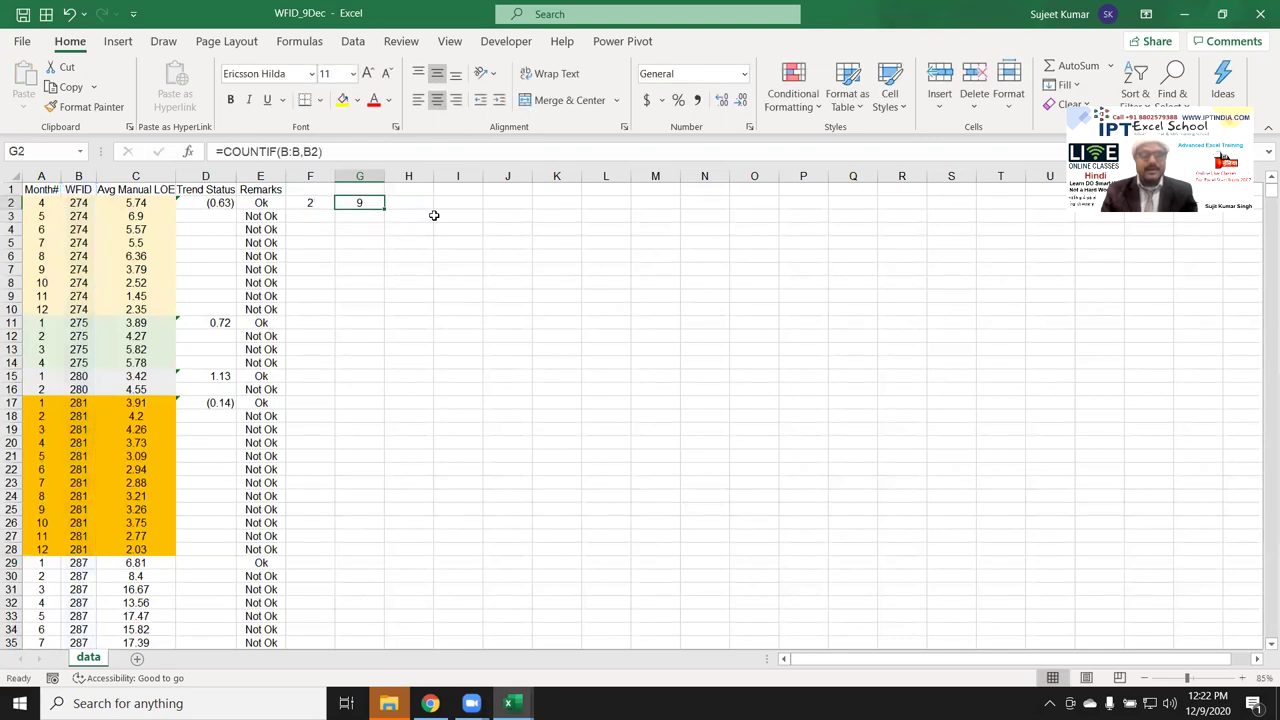
# - Select B2:B10 to verify WFID 274 occurs nine times
pyautogui.press('Left')
pyautogui.press('Left')
pyautogui.press('Left')
pyautogui.press('Left')
pyautogui.press('Left')
pyautogui.hotkey('shift', 'Down')
pyautogui.hotkey('shift', 'Down')
pyautogui.hotkey('shift', 'Down')
pyautogui.hotkey('shift', 'Down')
pyautogui.hotkey('shift', 'Down')
pyautogui.hotkey('shift', 'Down')
pyautogui.hotkey('shift', 'Down')
pyautogui.hotkey('shift', 'Down')
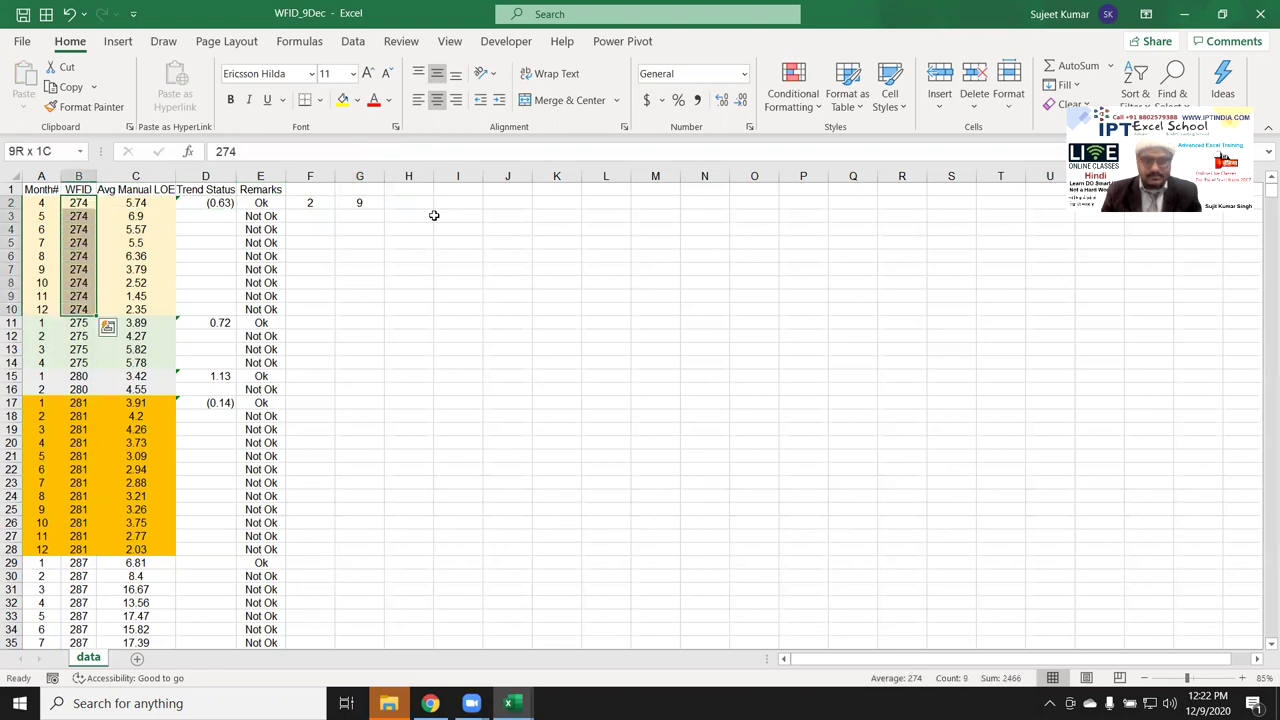
pyautogui.press('Right')
pyautogui.press('Right')
pyautogui.press('Right')
pyautogui.press('Right')
pyautogui.press('Right')
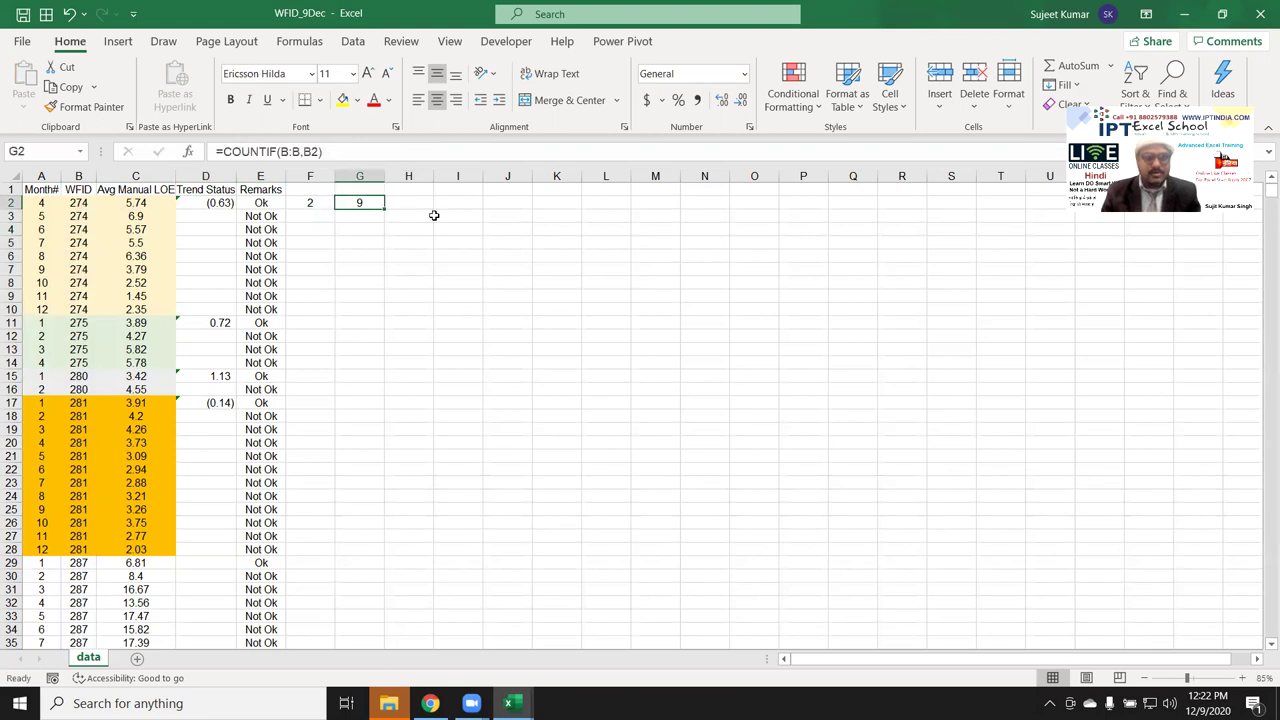
pyautogui.press('Right')
pyautogui.write('=')
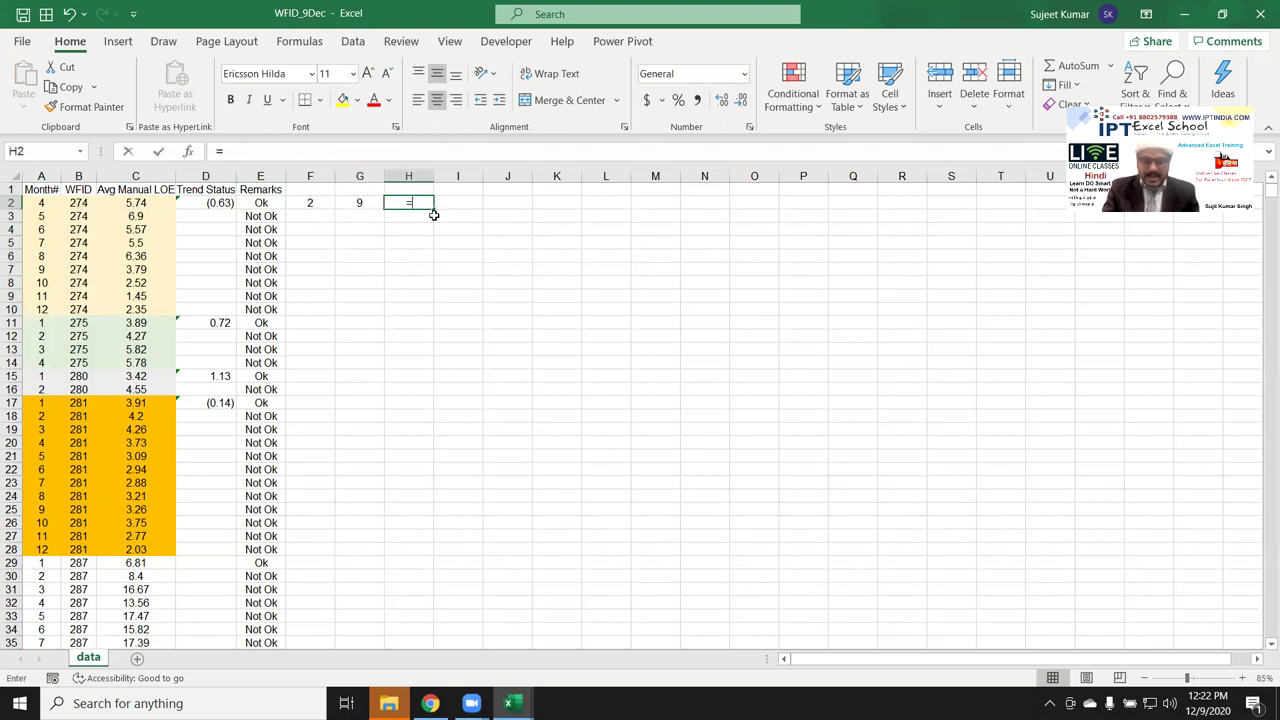
pyautogui.write('of')
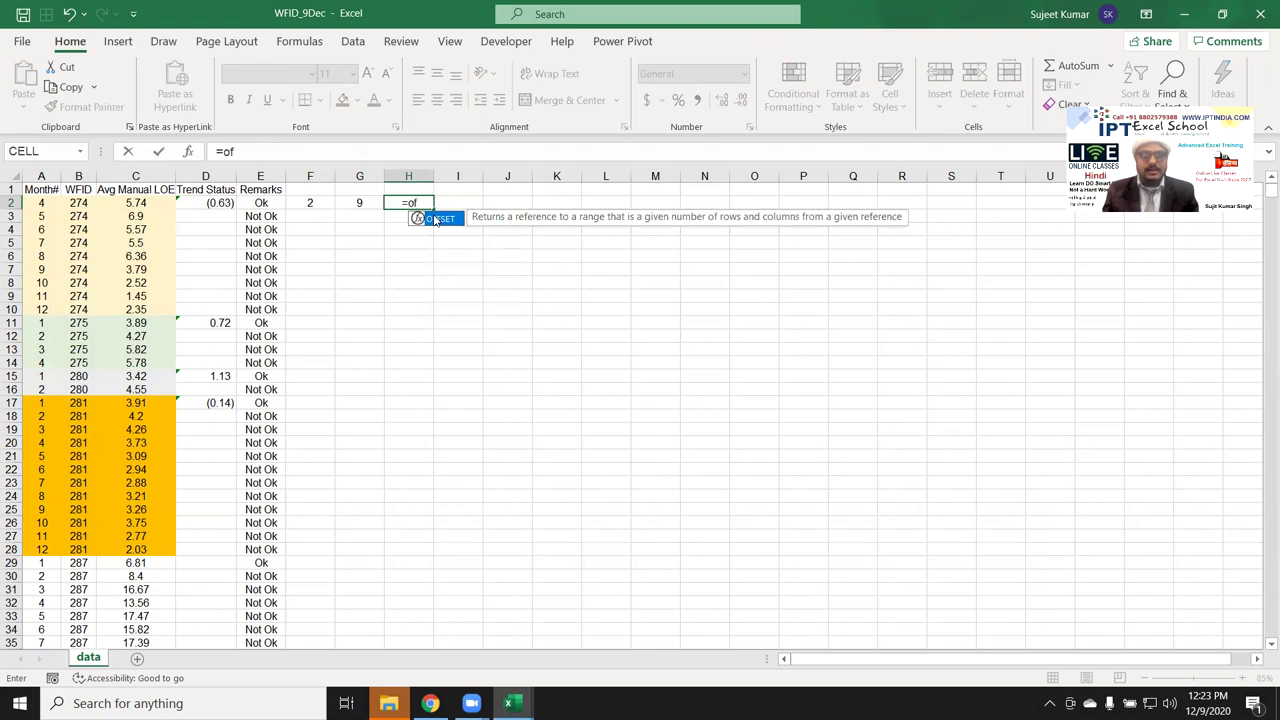
pyautogui.doubleClick(435, 219)
pyautogui.click(83, 189)
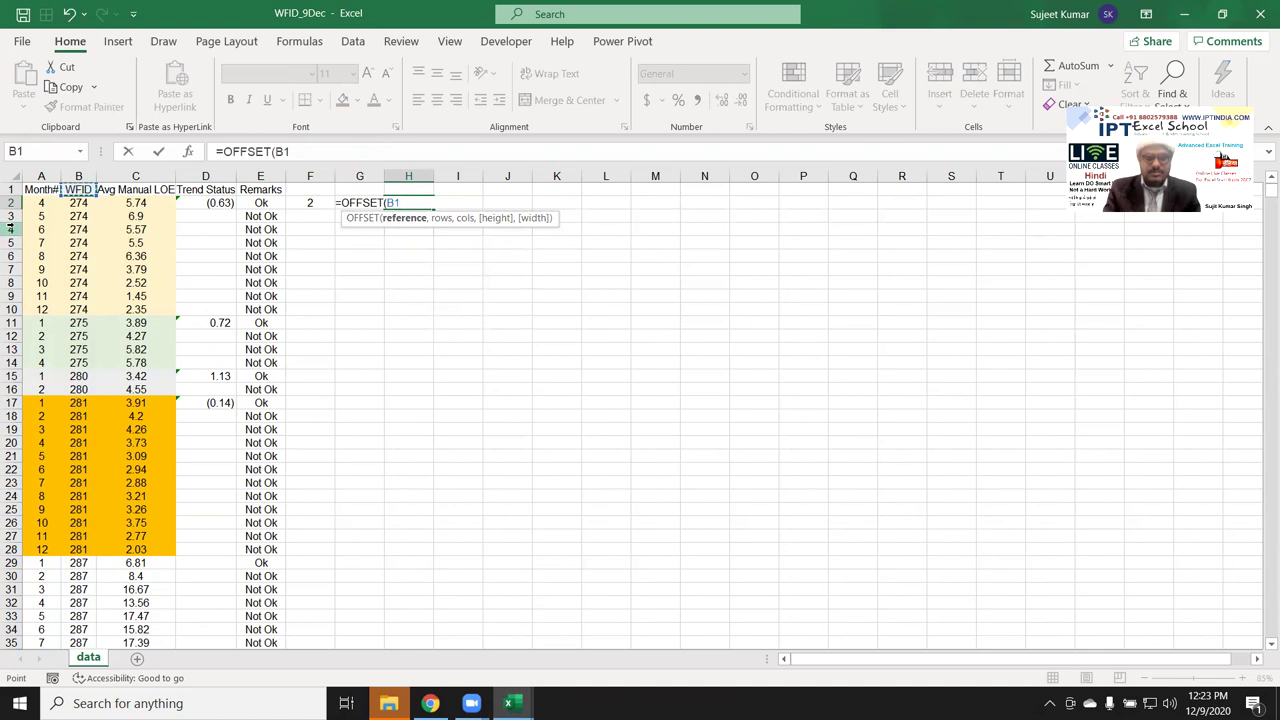
pyautogui.press('Escape')
pyautogui.click(226, 206)
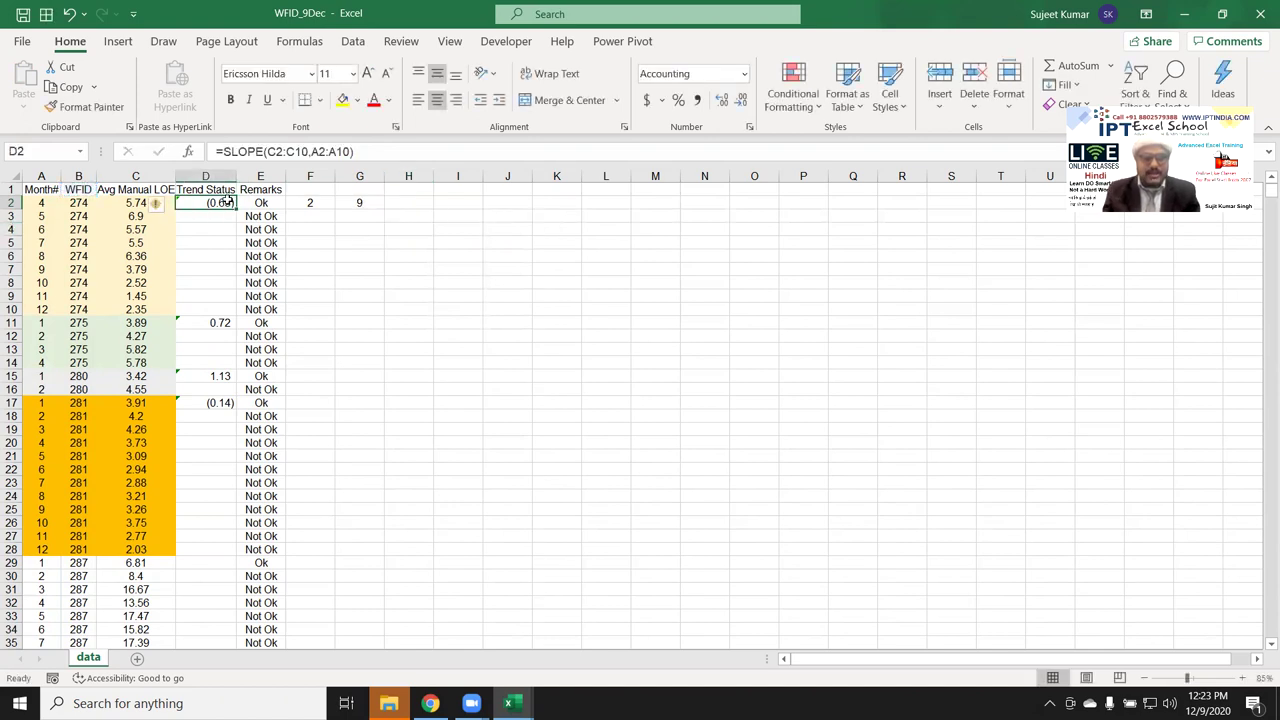
pyautogui.click(300, 152)
pyautogui.press('Escape')
pyautogui.click(396, 205)
pyautogui.write('=')
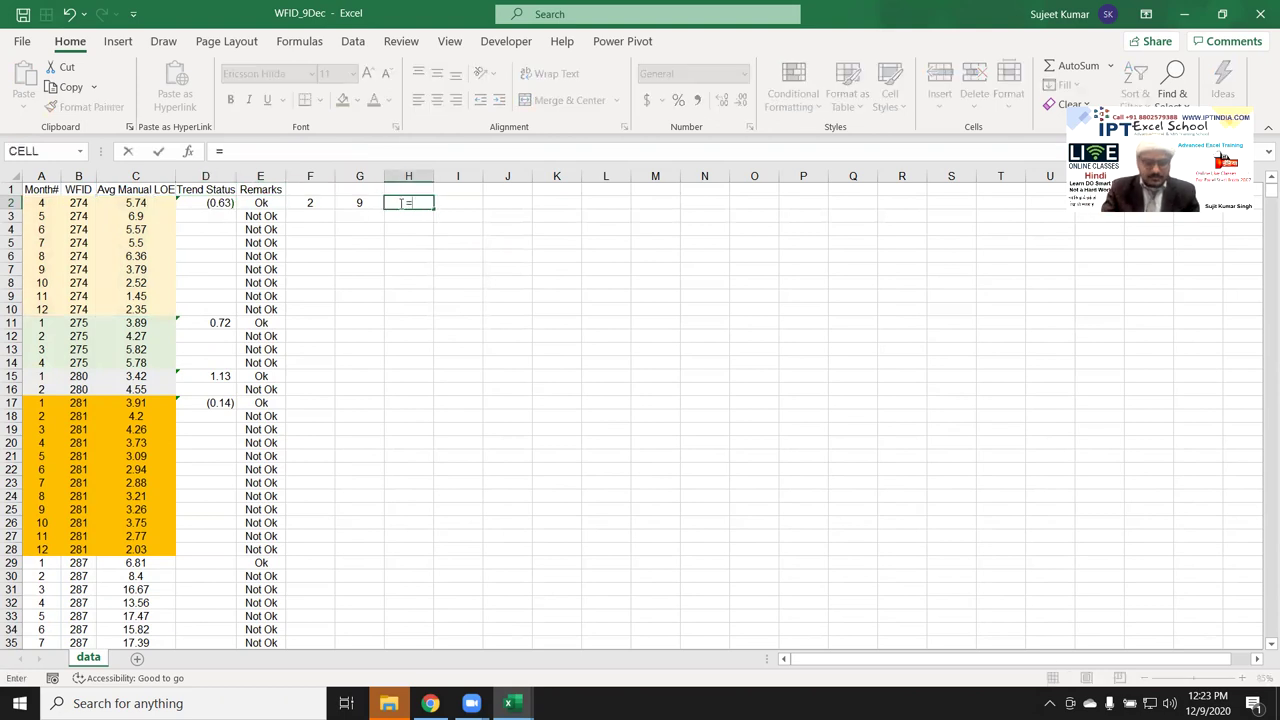
pyautogui.write('off')
pyautogui.press('Tab')
pyautogui.click(45, 187)
pyautogui.write(',0')
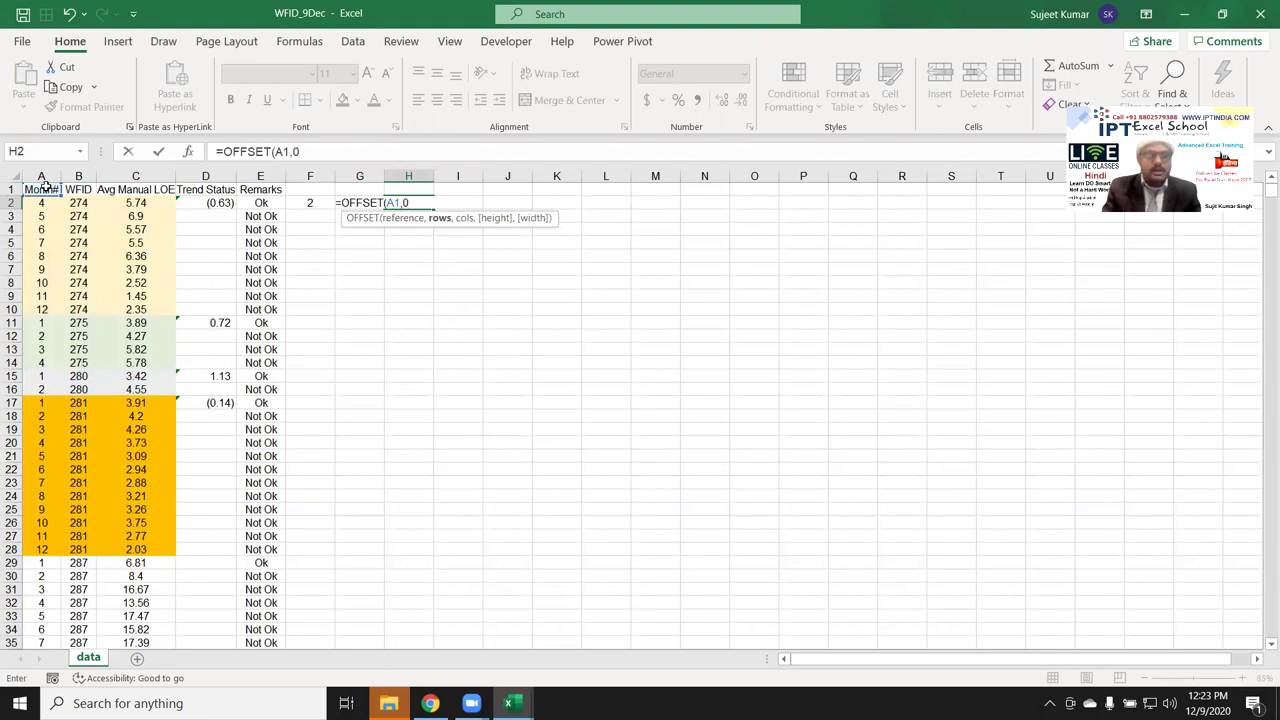
pyautogui.press('BackSpace')
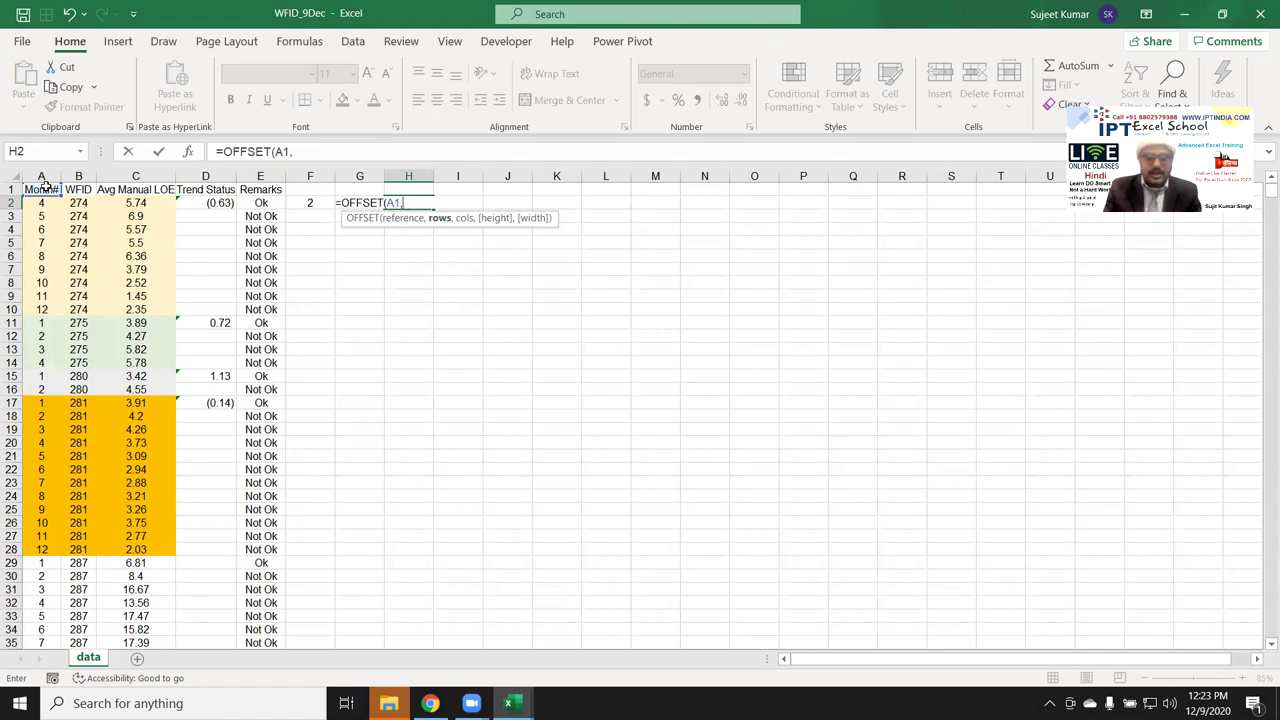
pyautogui.click(306, 203)
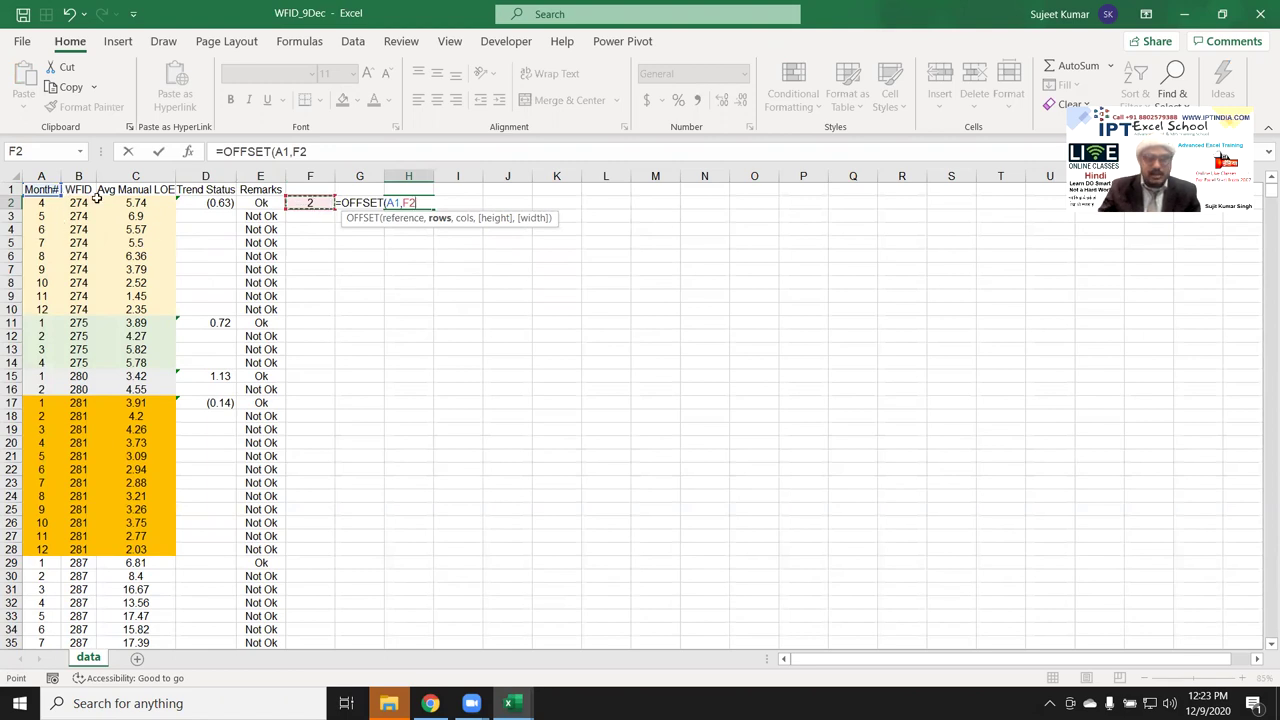
pyautogui.write('-')
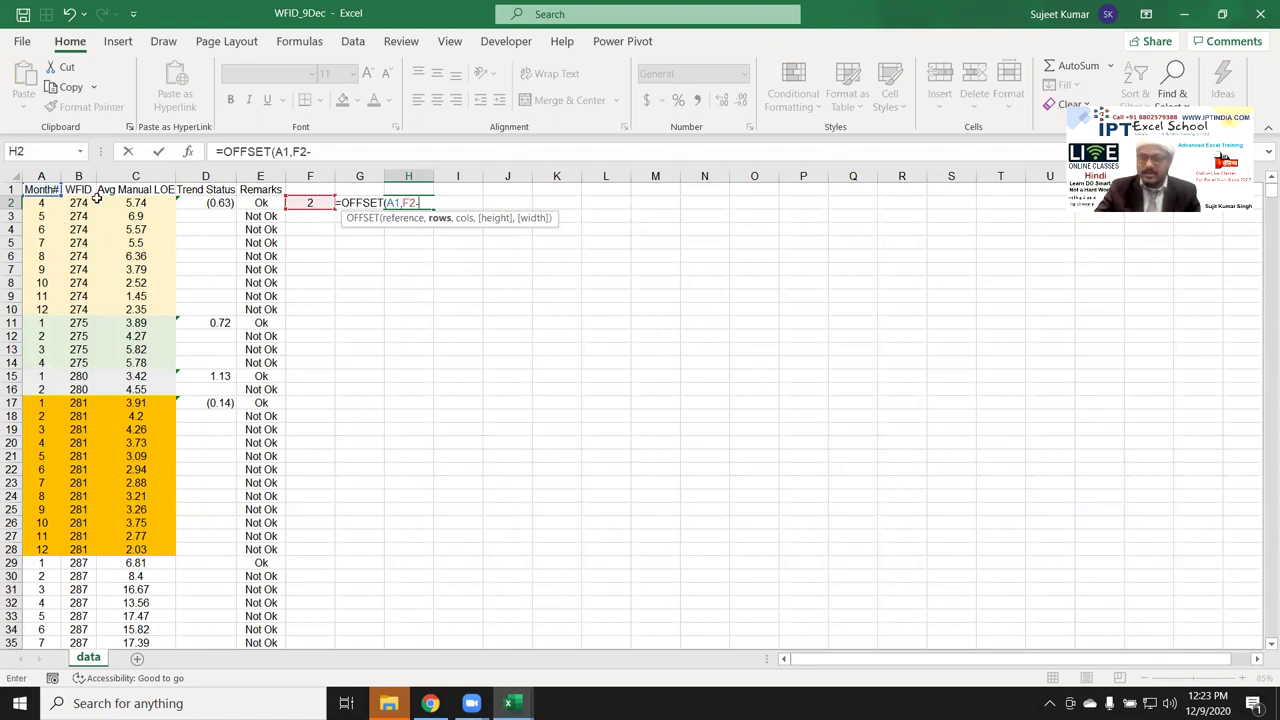
pyautogui.write('1,0')
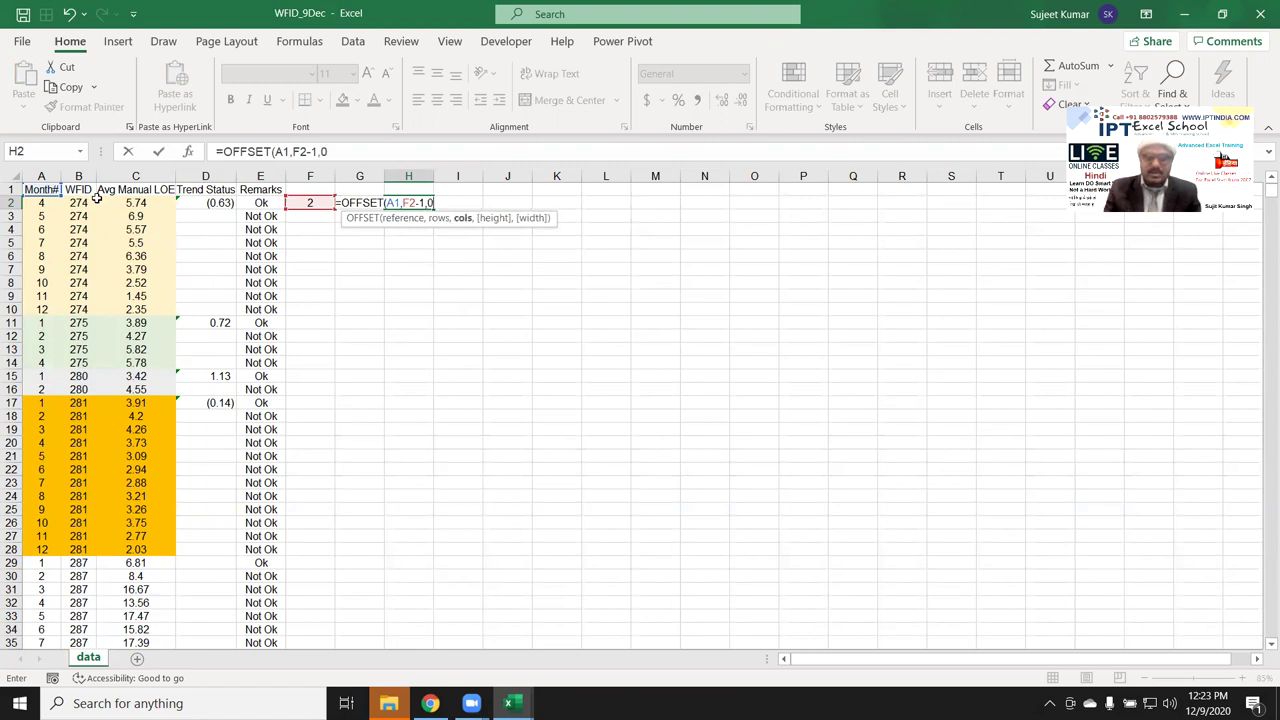
pyautogui.write(',')
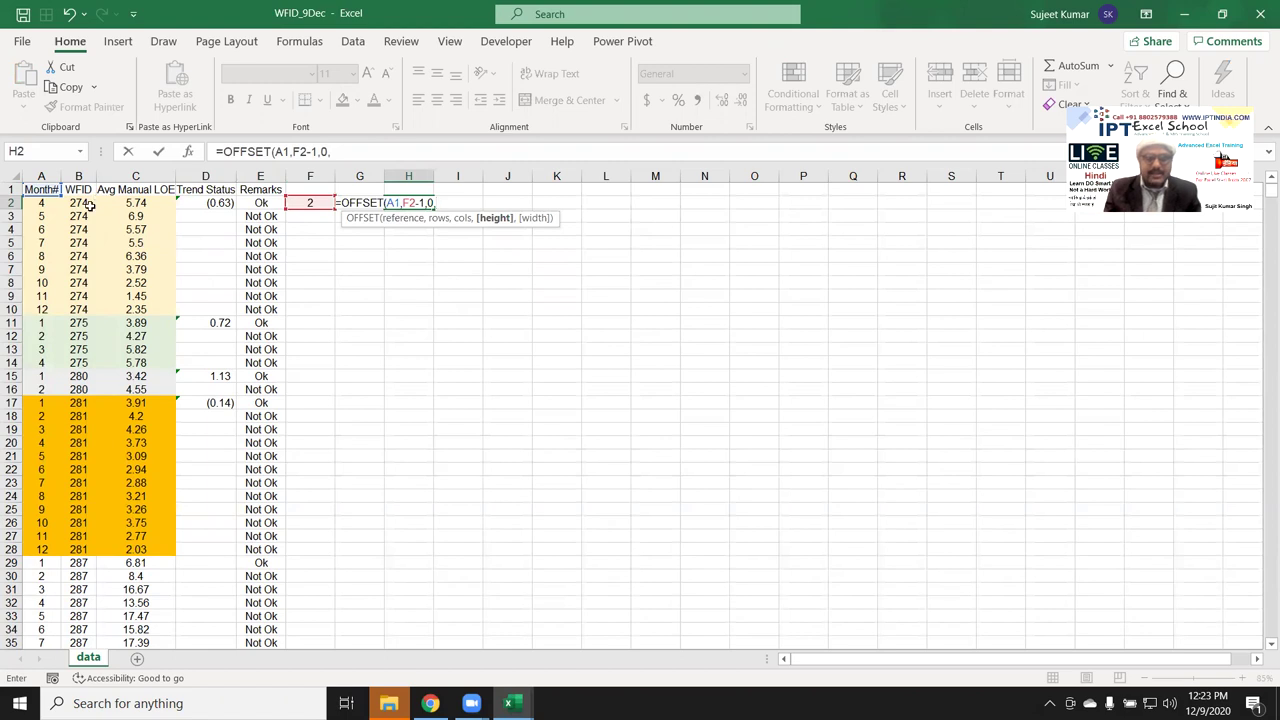
pyautogui.click(348, 188)
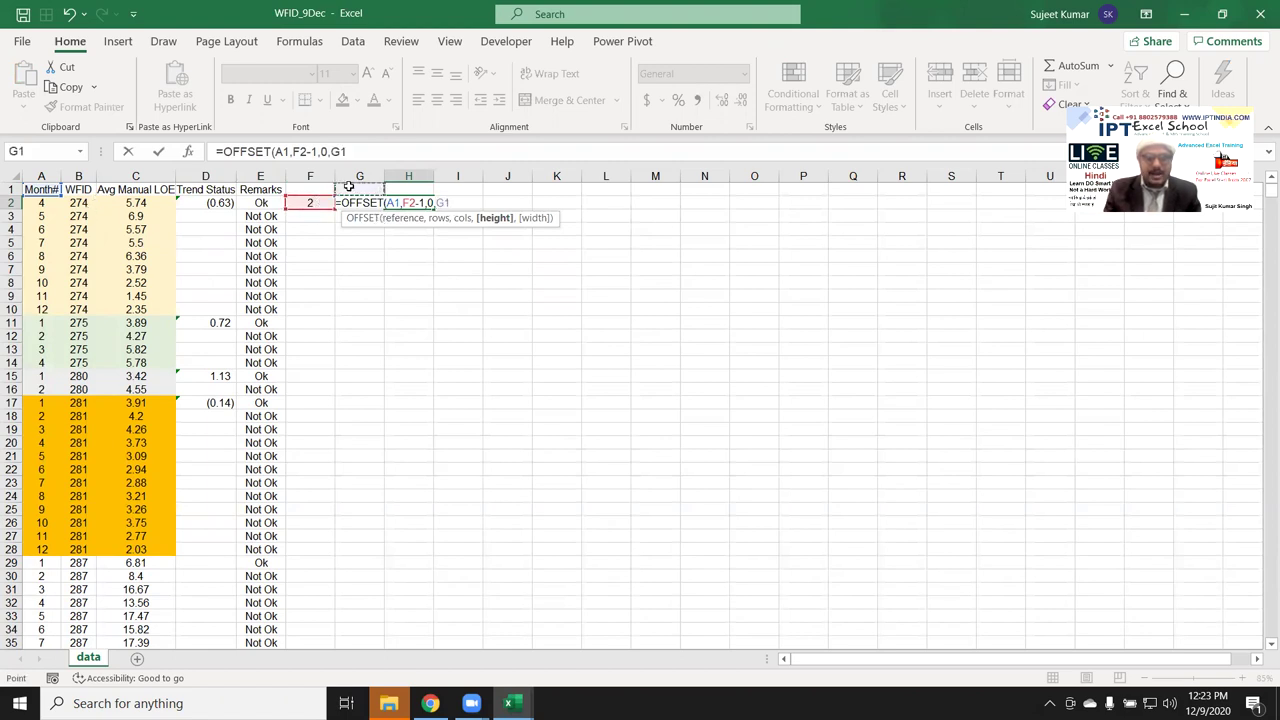
pyautogui.press('Tab')
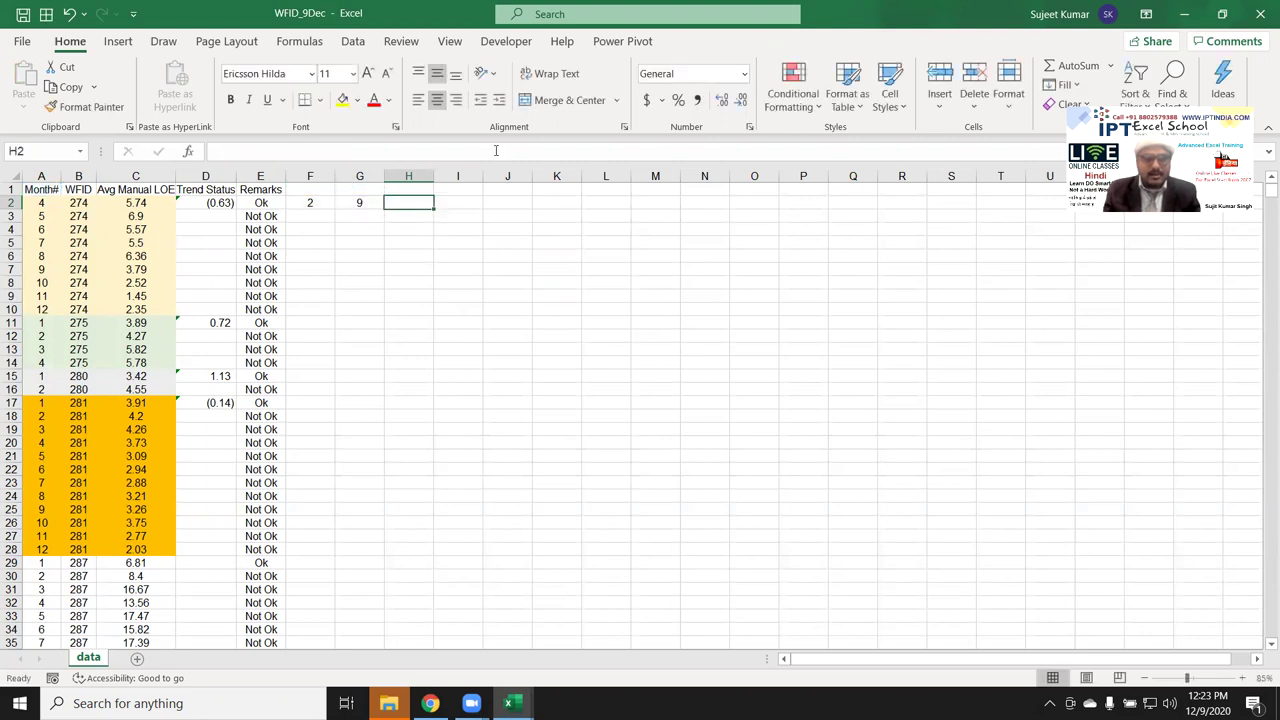
# - Start an OFFSET formula in H2 referencing A1, F2-1 and G2
pyautogui.write('=')
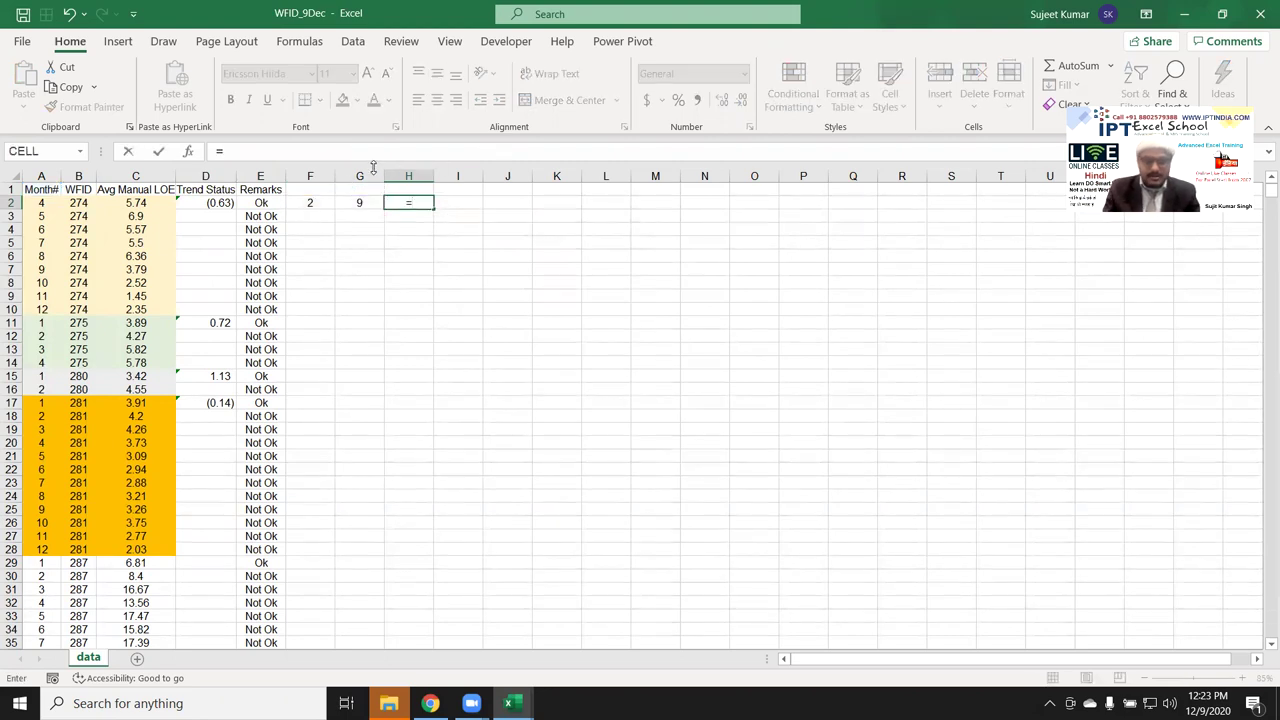
pyautogui.write('=')
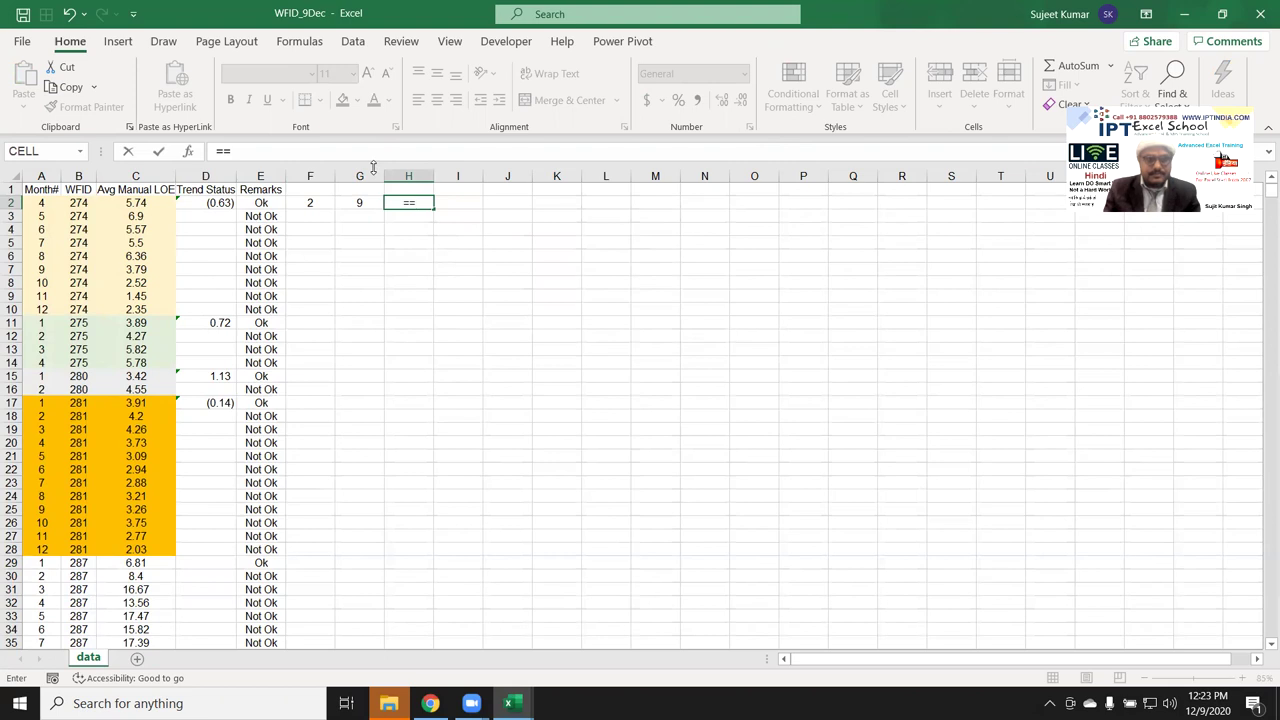
pyautogui.press('BackSpace')
pyautogui.write('of')
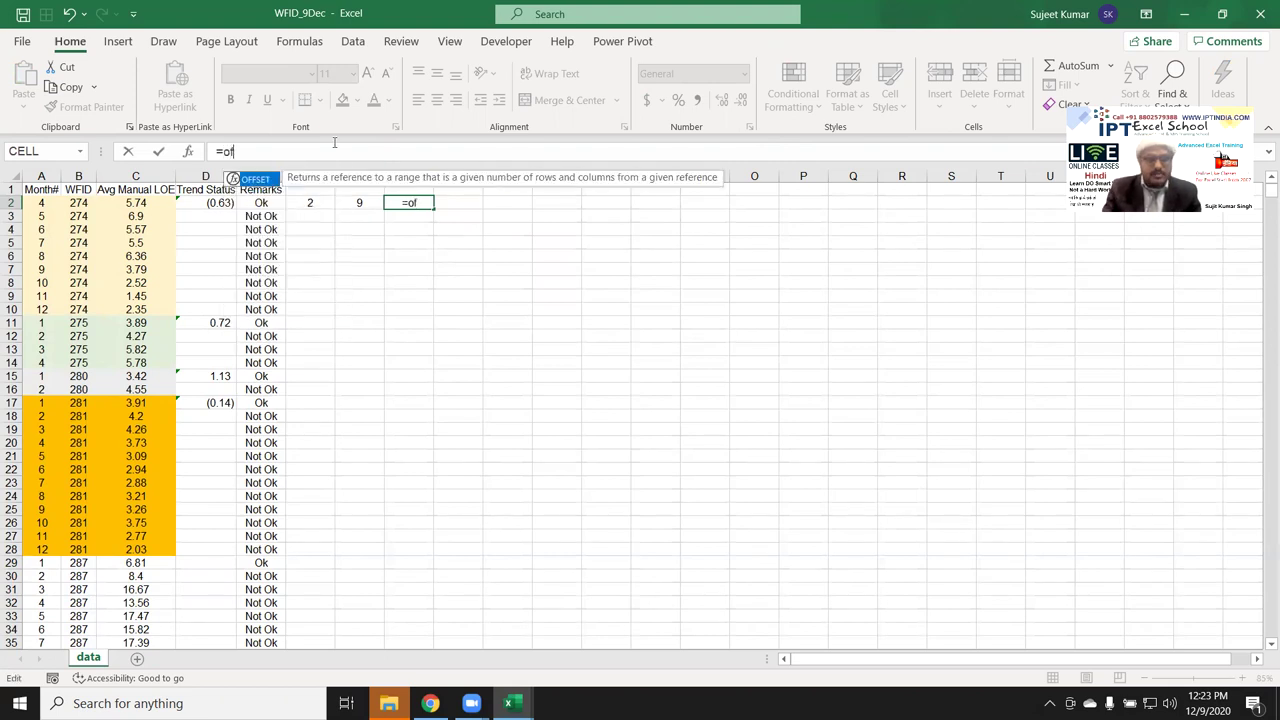
pyautogui.press('Tab')
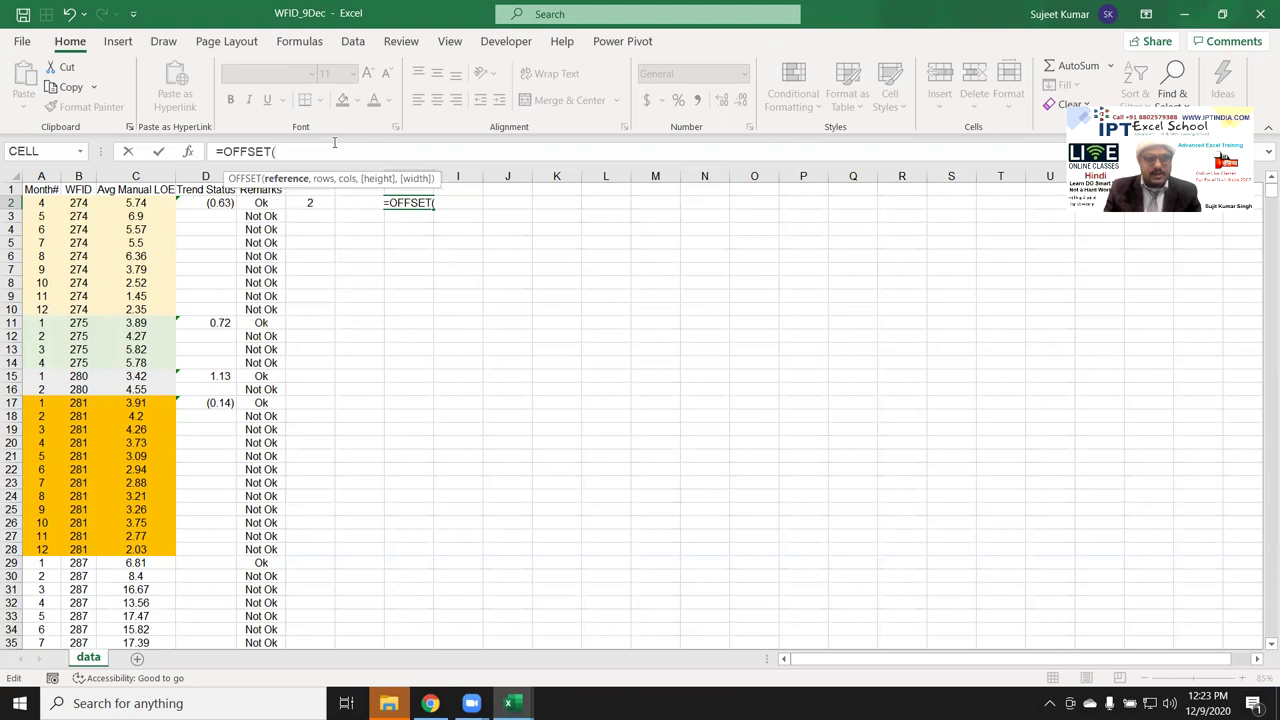
pyautogui.click(46, 189)
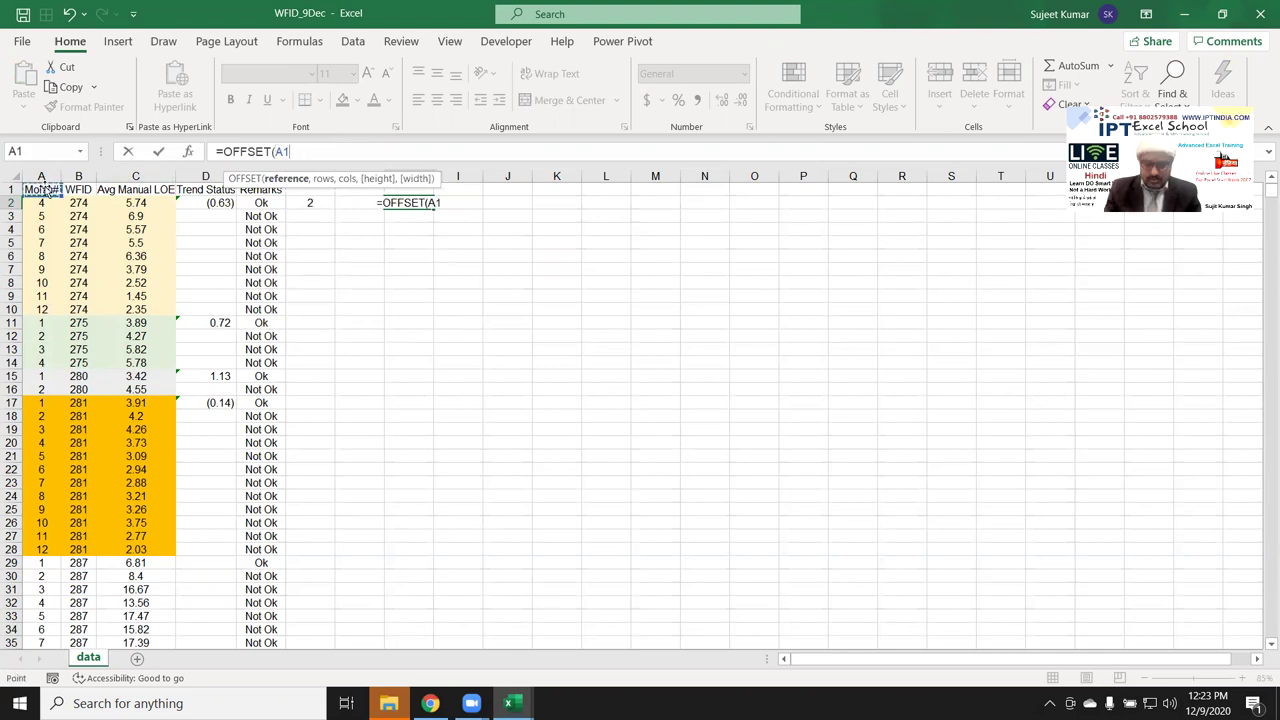
pyautogui.write(',')
pyautogui.click(316, 202)
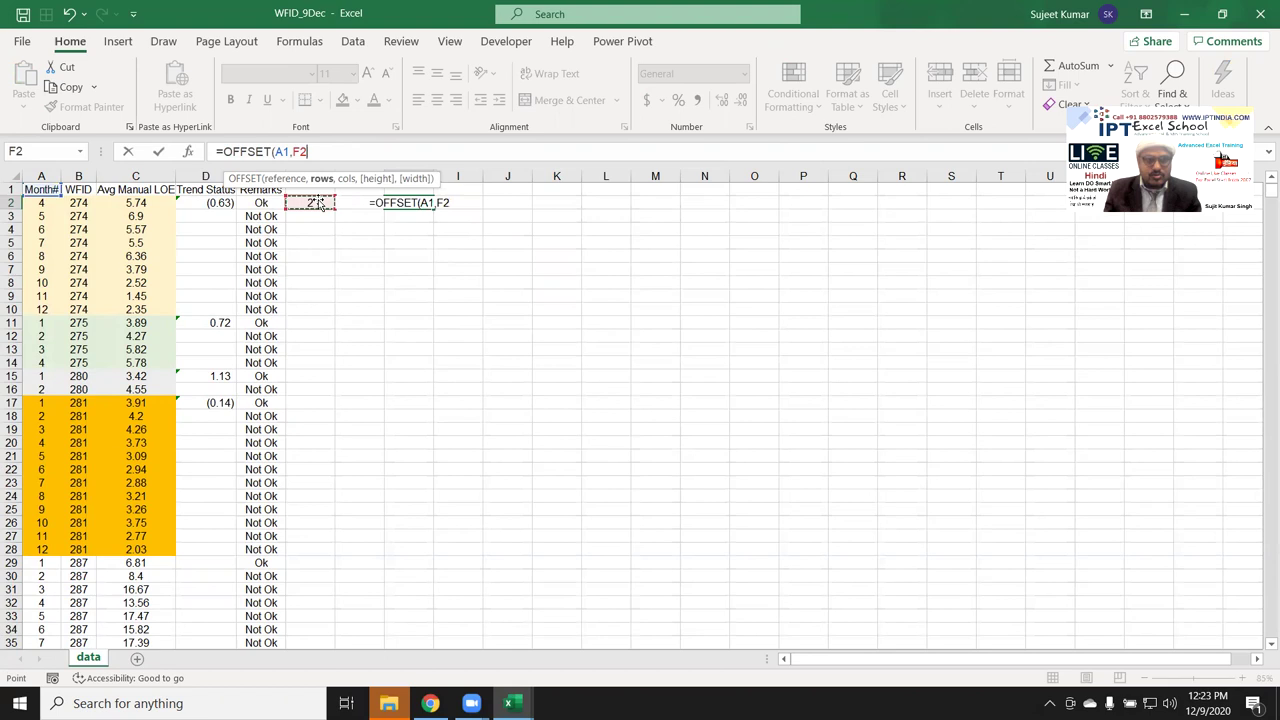
pyautogui.write('-1,')
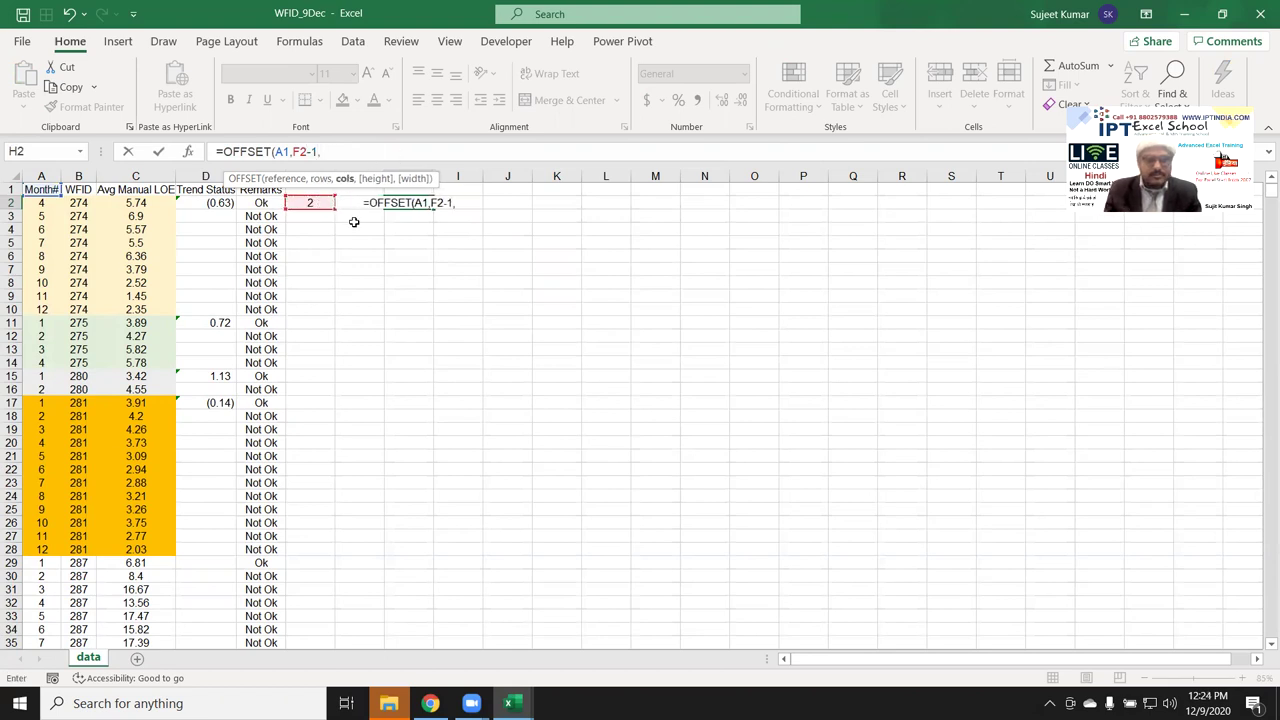
pyautogui.click(352, 220)
pyautogui.click(364, 207)
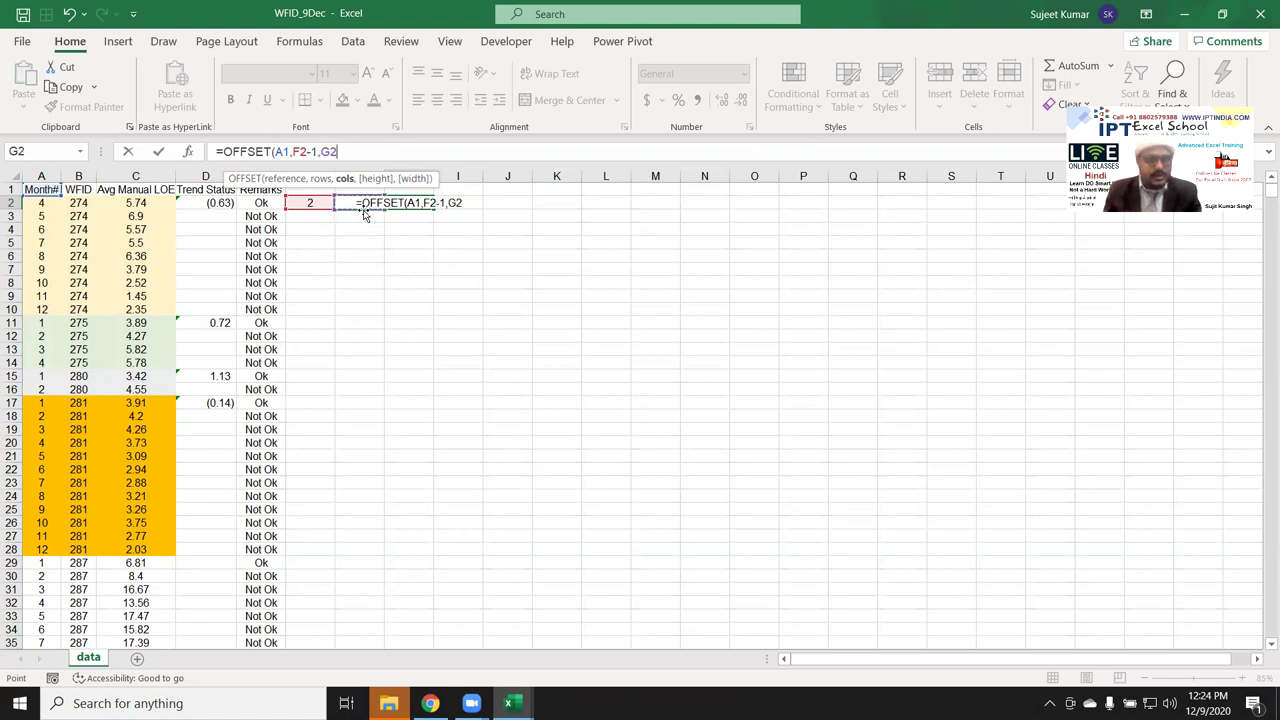
# - Complete it as =OFFSET(A1,F2-1,0,G2,1), spilling months 4 through 12 down H2:H10
pyautogui.click(321, 151)
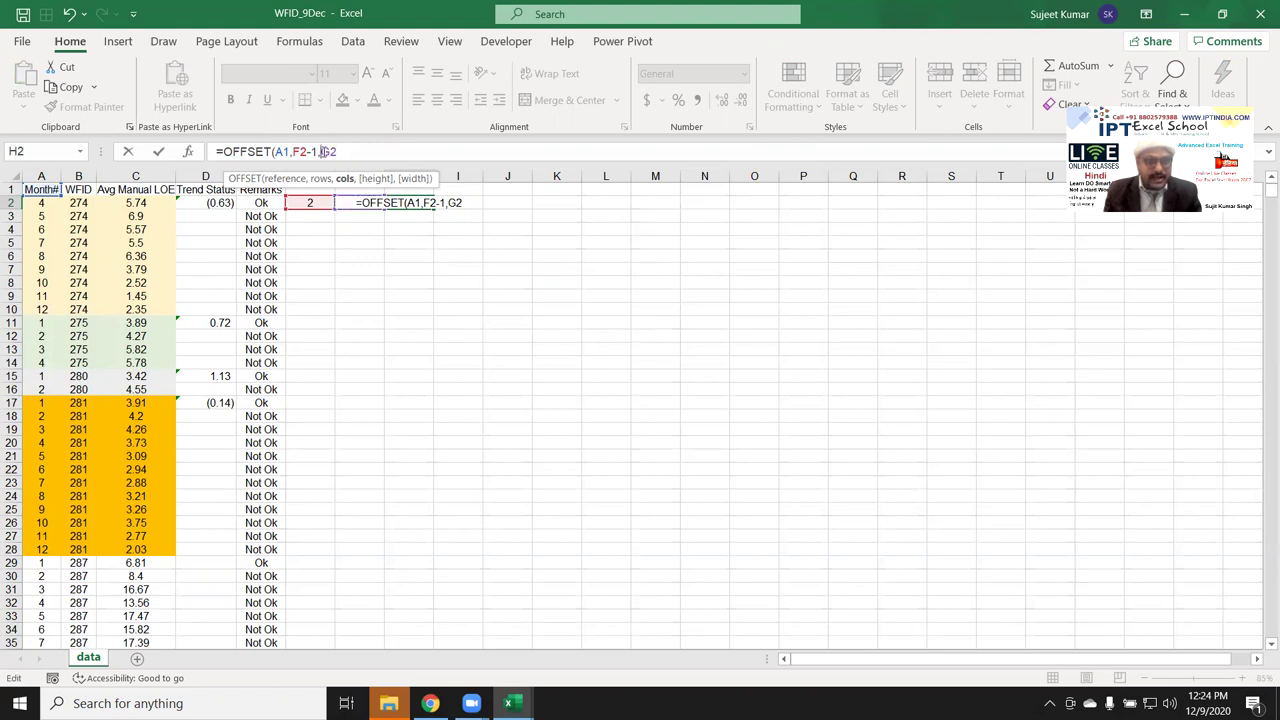
pyautogui.write(',0,')
pyautogui.write(',')
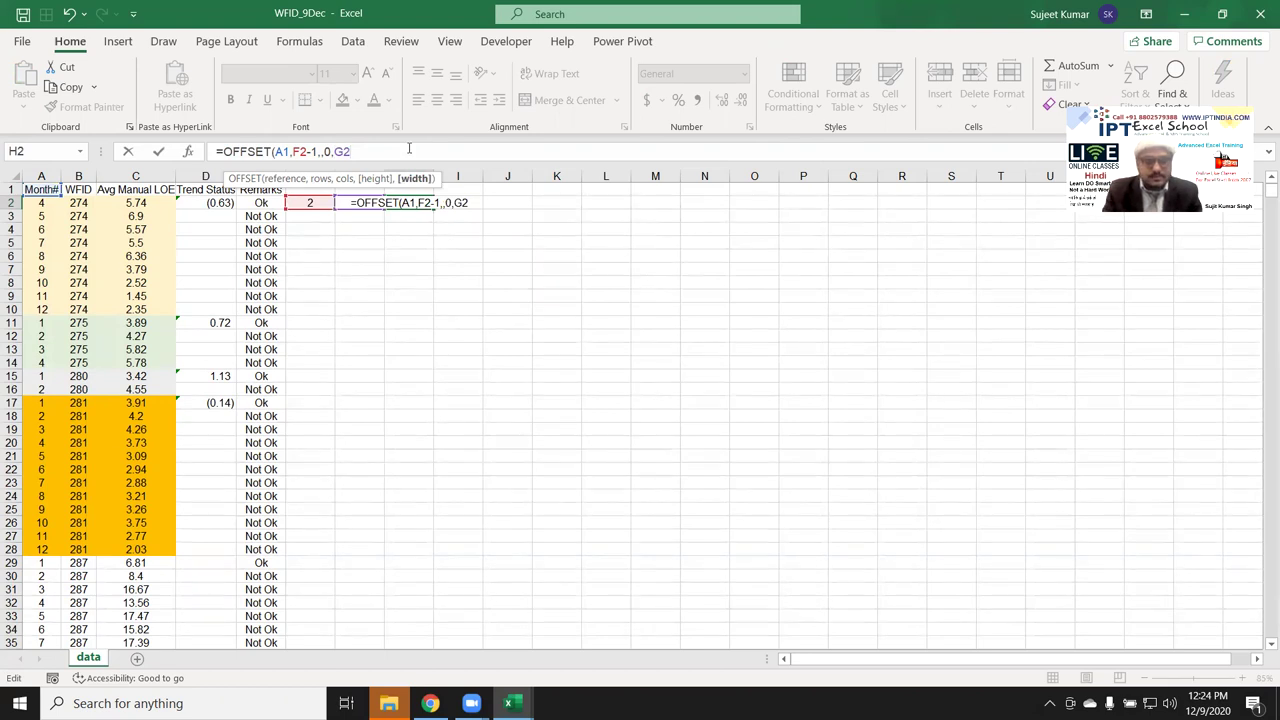
pyautogui.click(332, 158)
pyautogui.press('BackSpace')
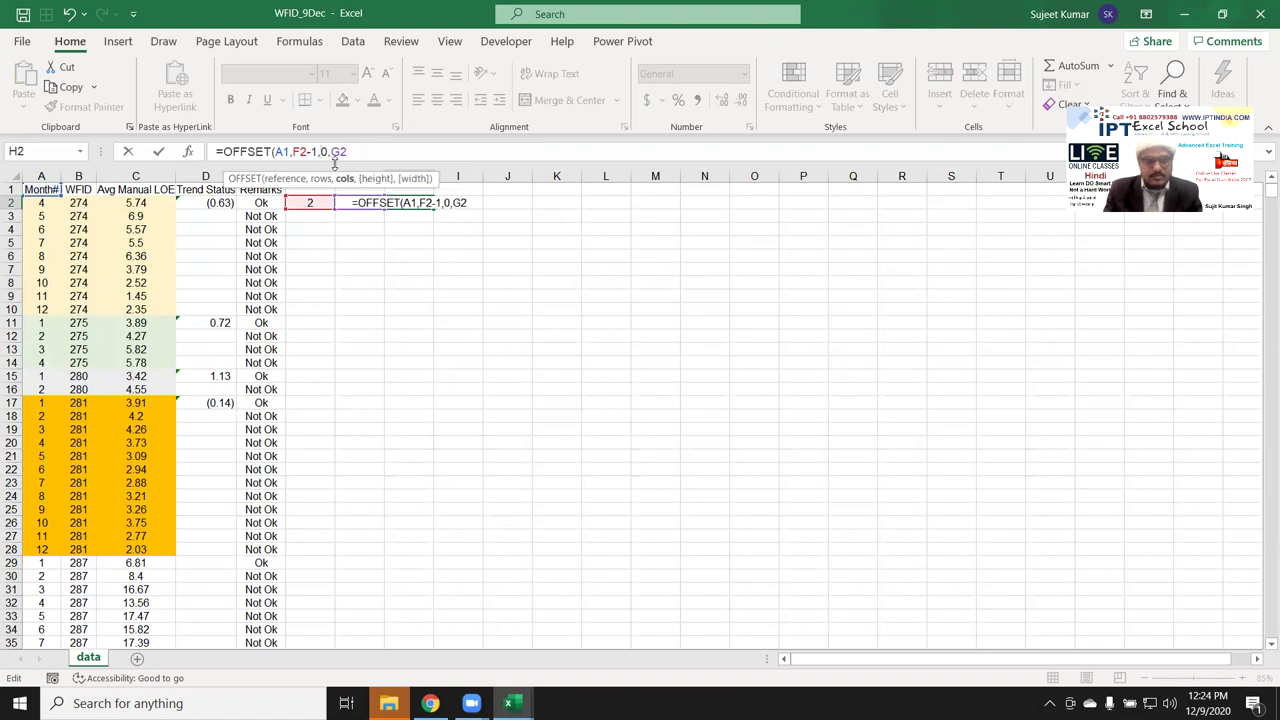
pyautogui.click(358, 151)
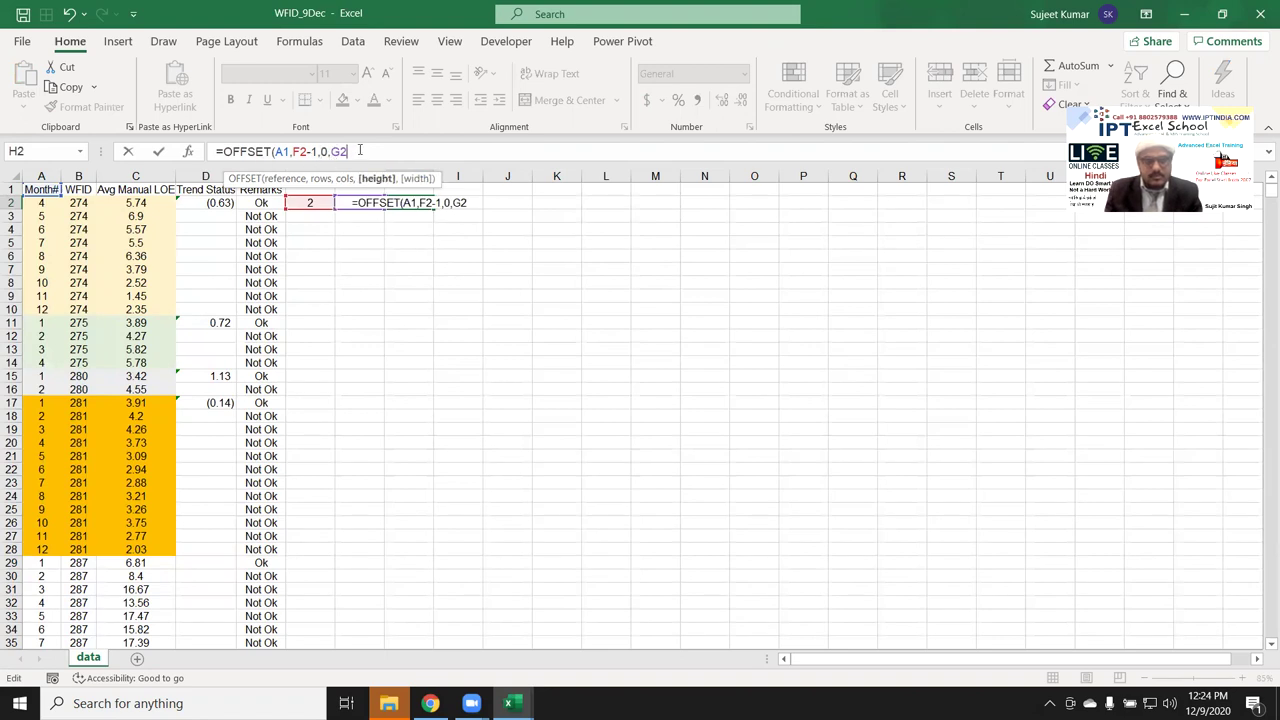
pyautogui.write(',1)')
pyautogui.press('Return')
pyautogui.click(396, 202)
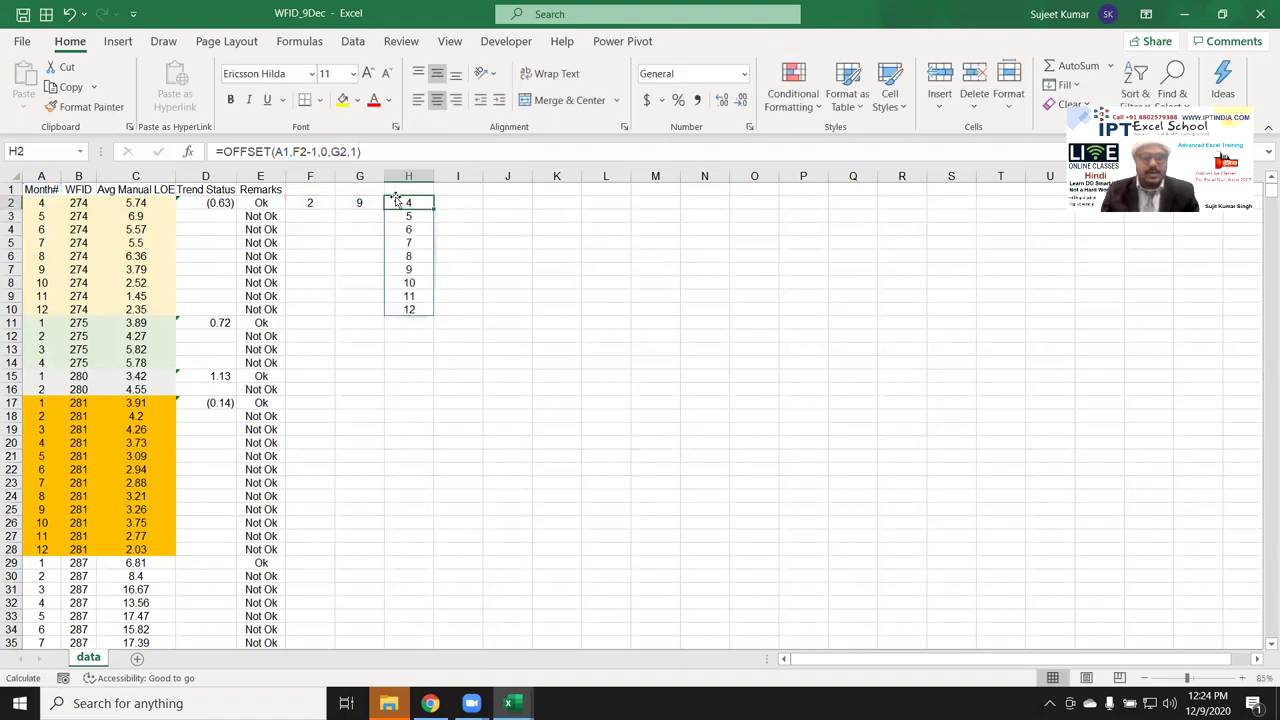
# - Replace A2:A10 in D2's SLOPE with OFFSET(A1,F2-1,0,G2,1) copied from H2
pyautogui.press('F2')
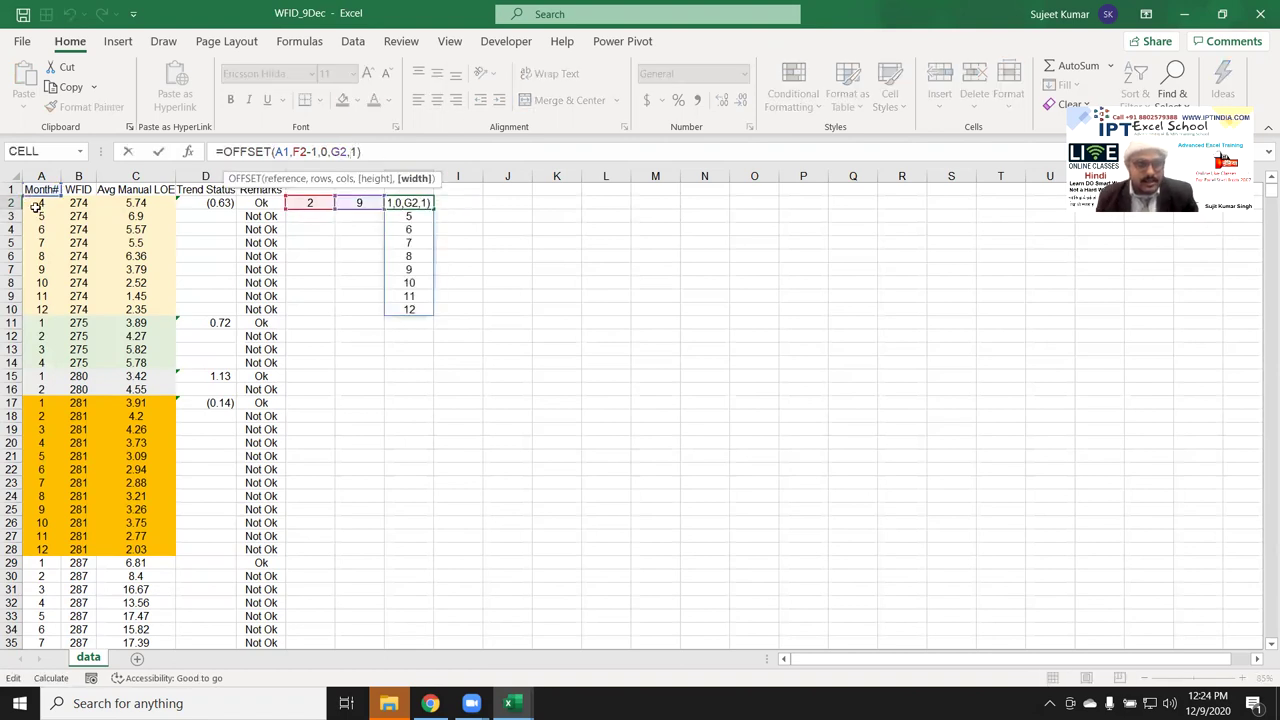
pyautogui.press('Escape')
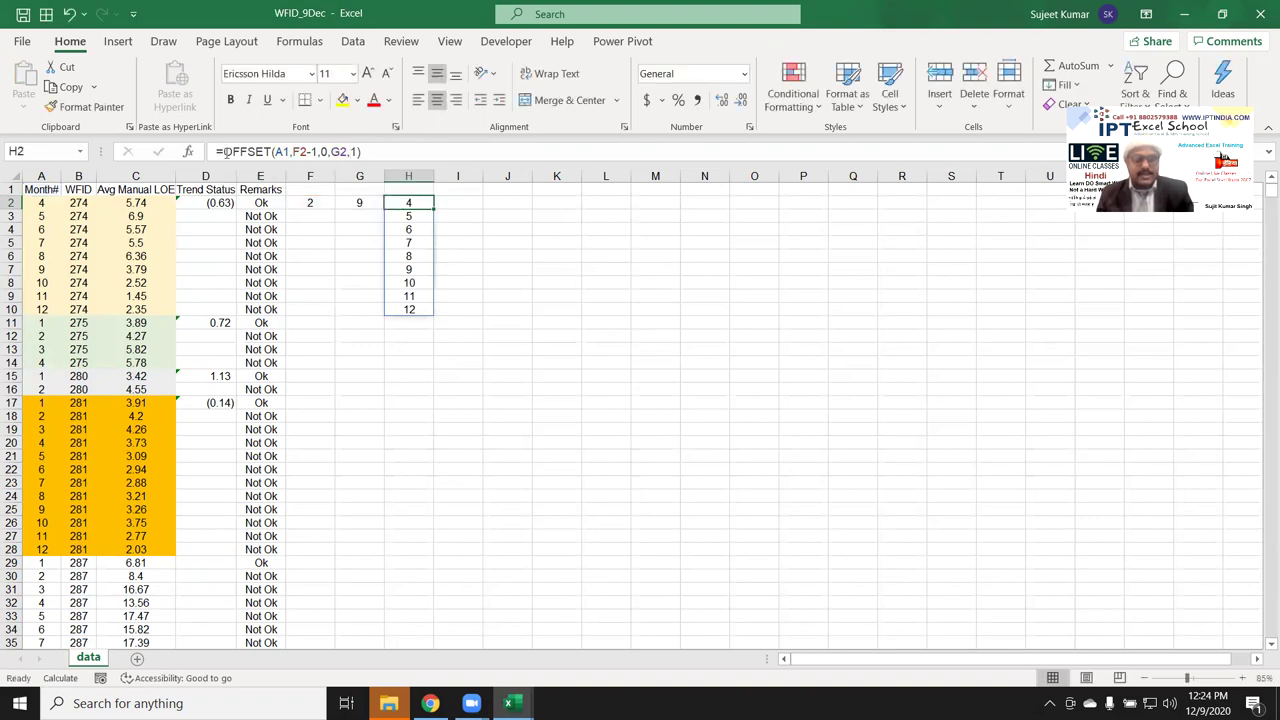
pyautogui.moveTo(224, 152); pyautogui.dragTo(361, 152)
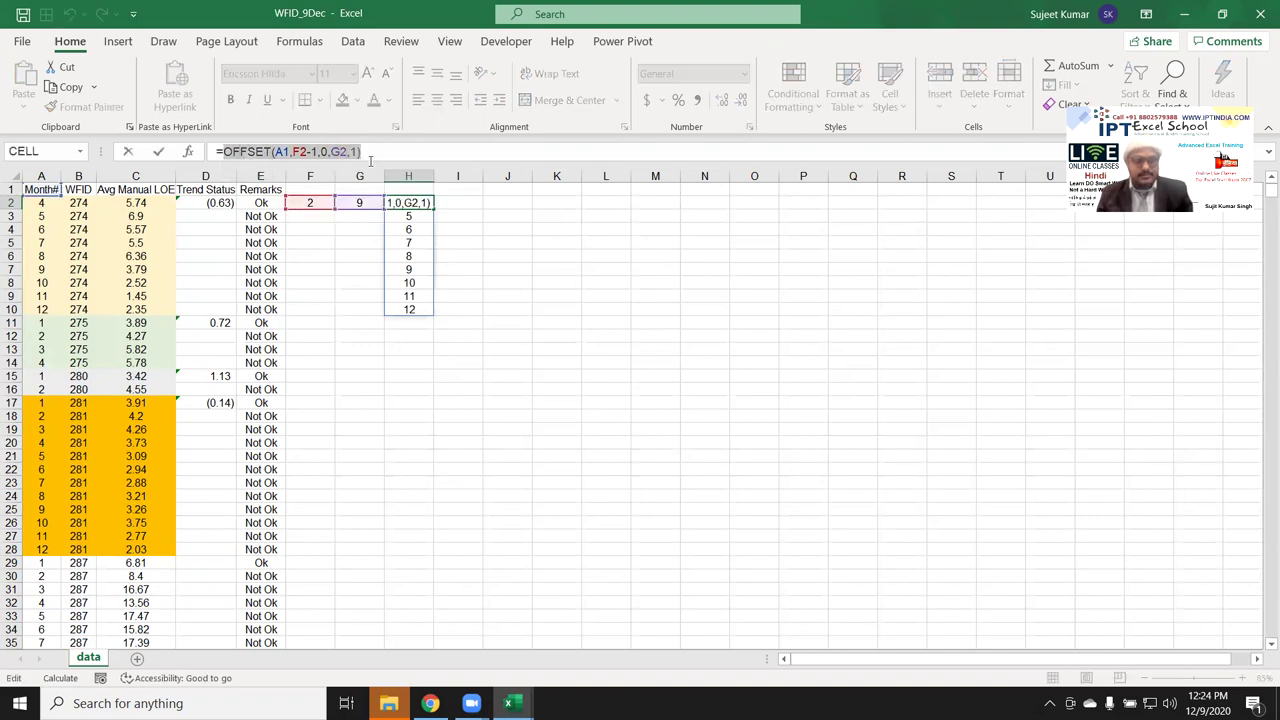
pyautogui.press('Escape')
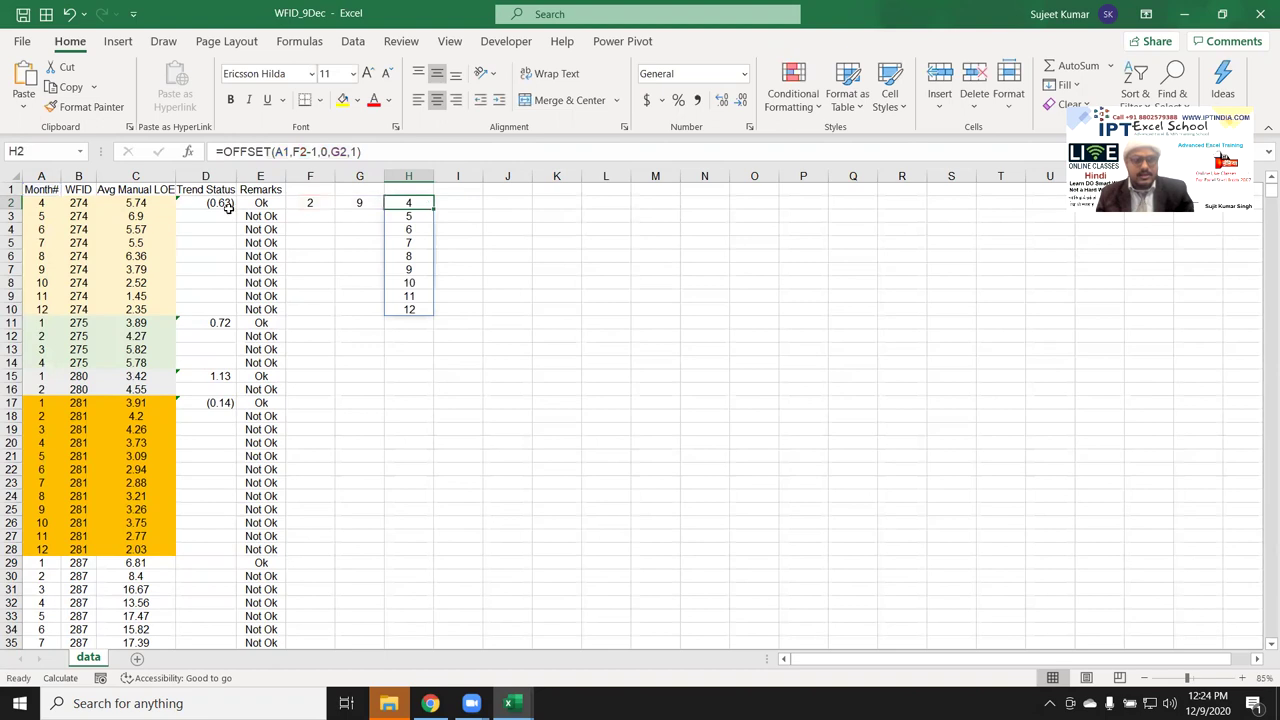
pyautogui.doubleClick(224, 203)
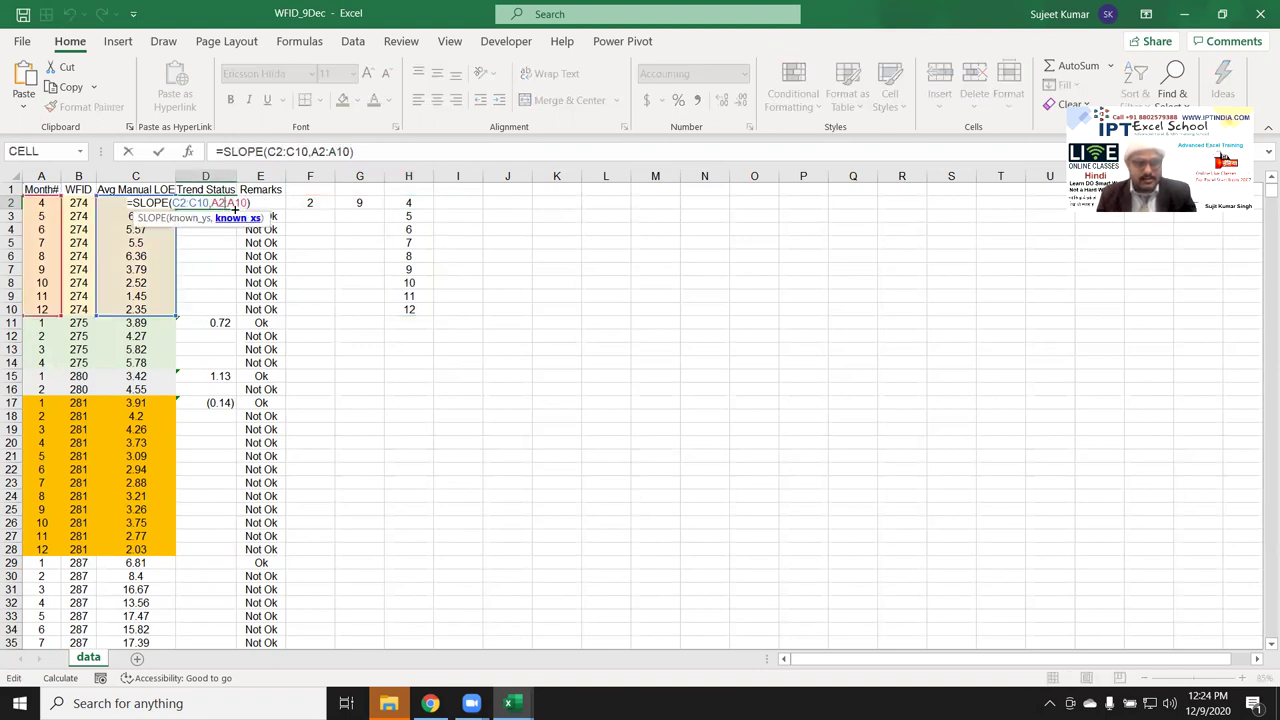
pyautogui.moveTo(211, 203); pyautogui.dragTo(243, 203)
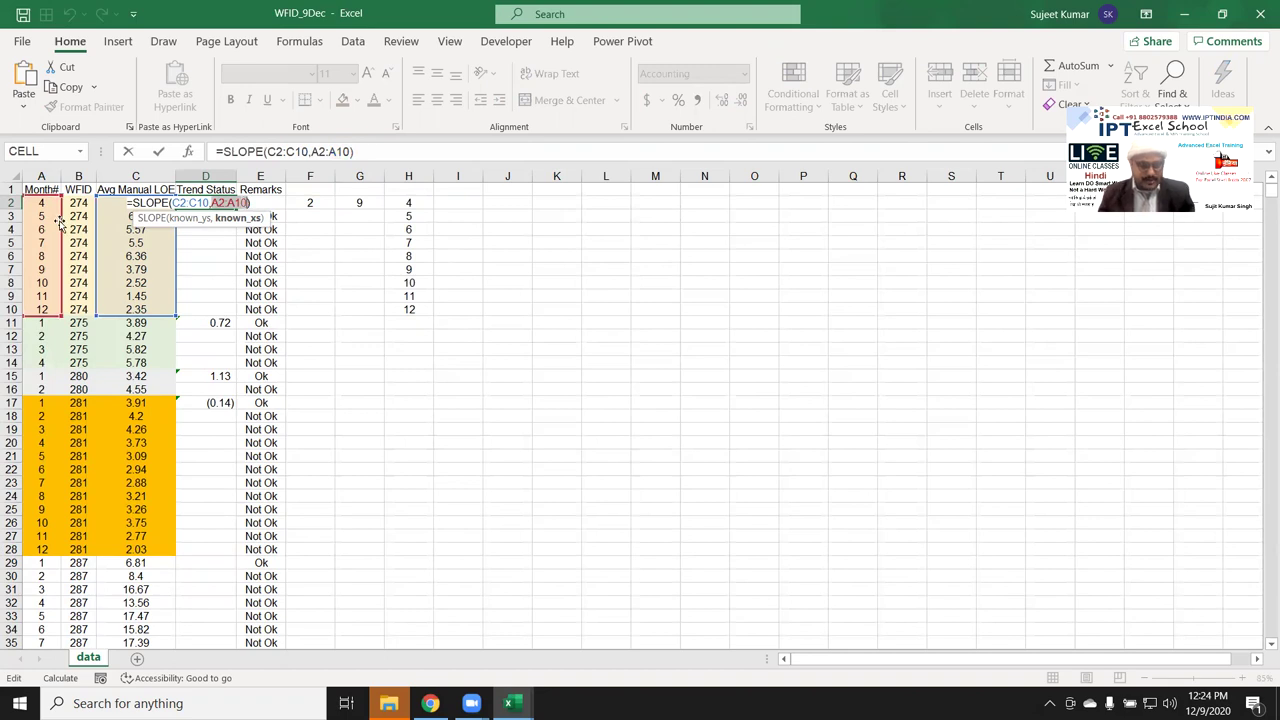
pyautogui.hotkey('ctrl', 'v')
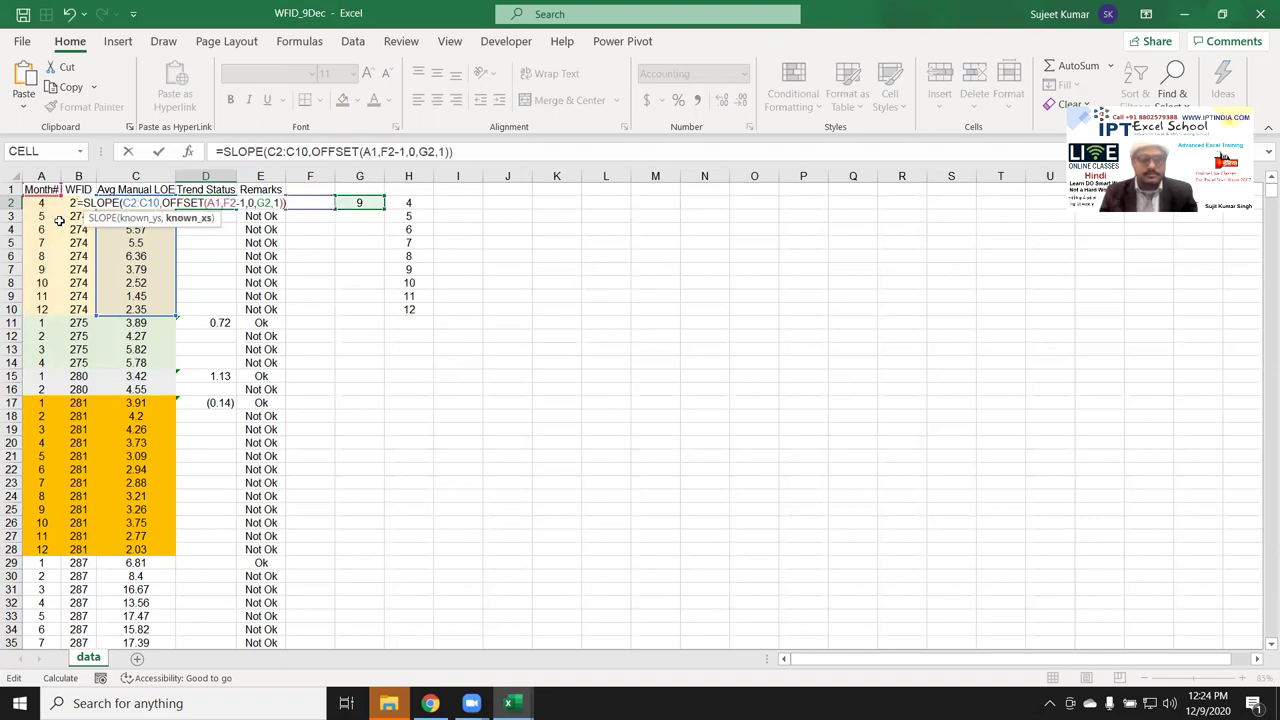
pyautogui.press('Return')
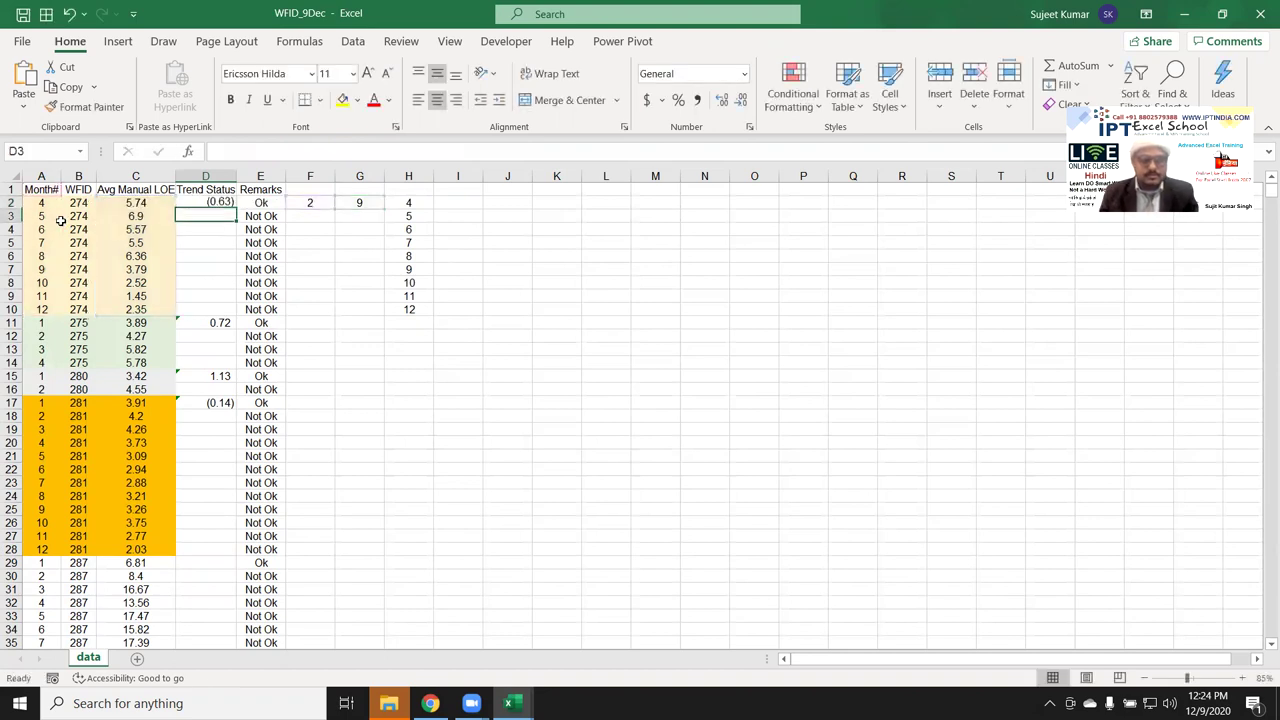
# - Step through D2's formula with Evaluate Formula to its (0.63) result
pyautogui.press('Up')
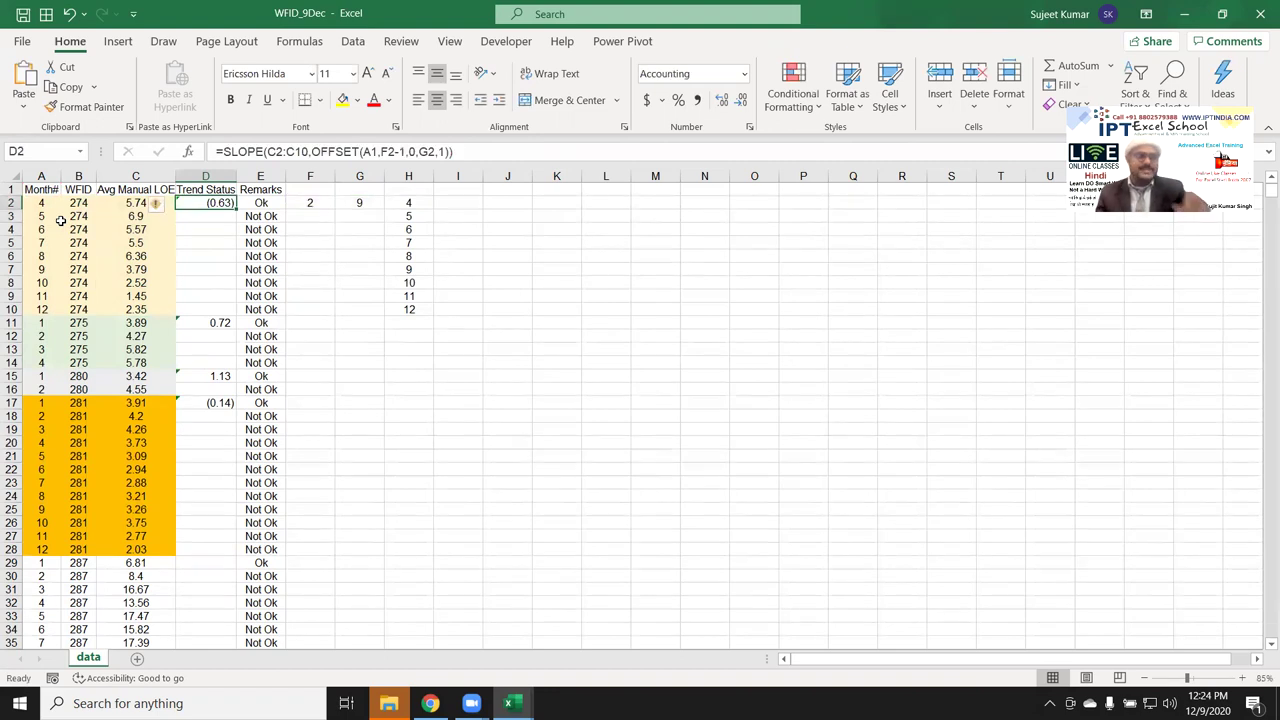
pyautogui.click(355, 44)
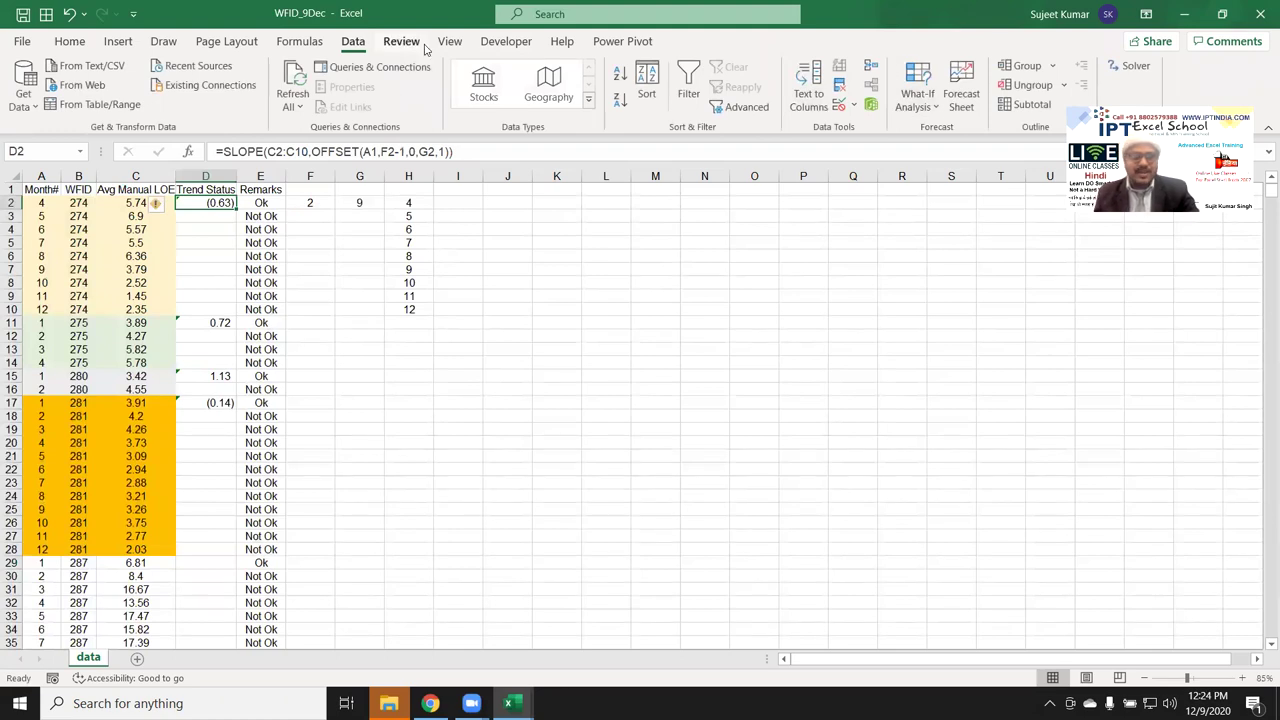
pyautogui.click(299, 41)
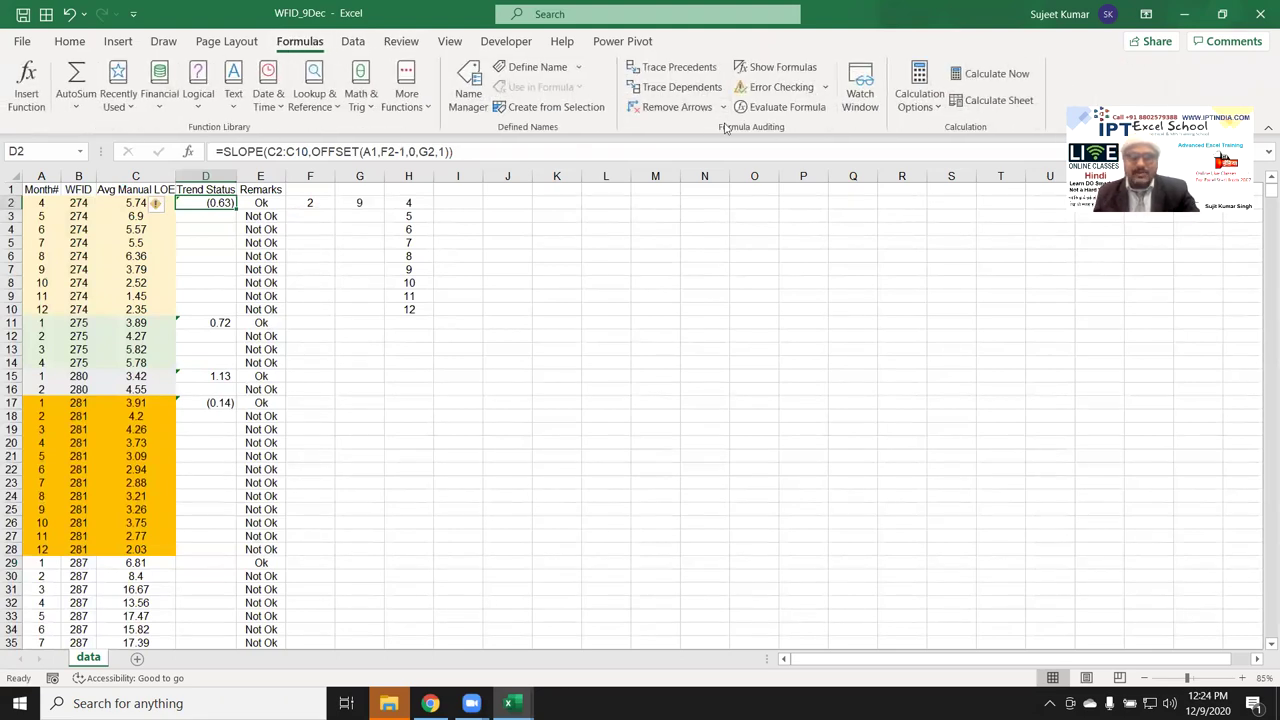
pyautogui.click(782, 107)
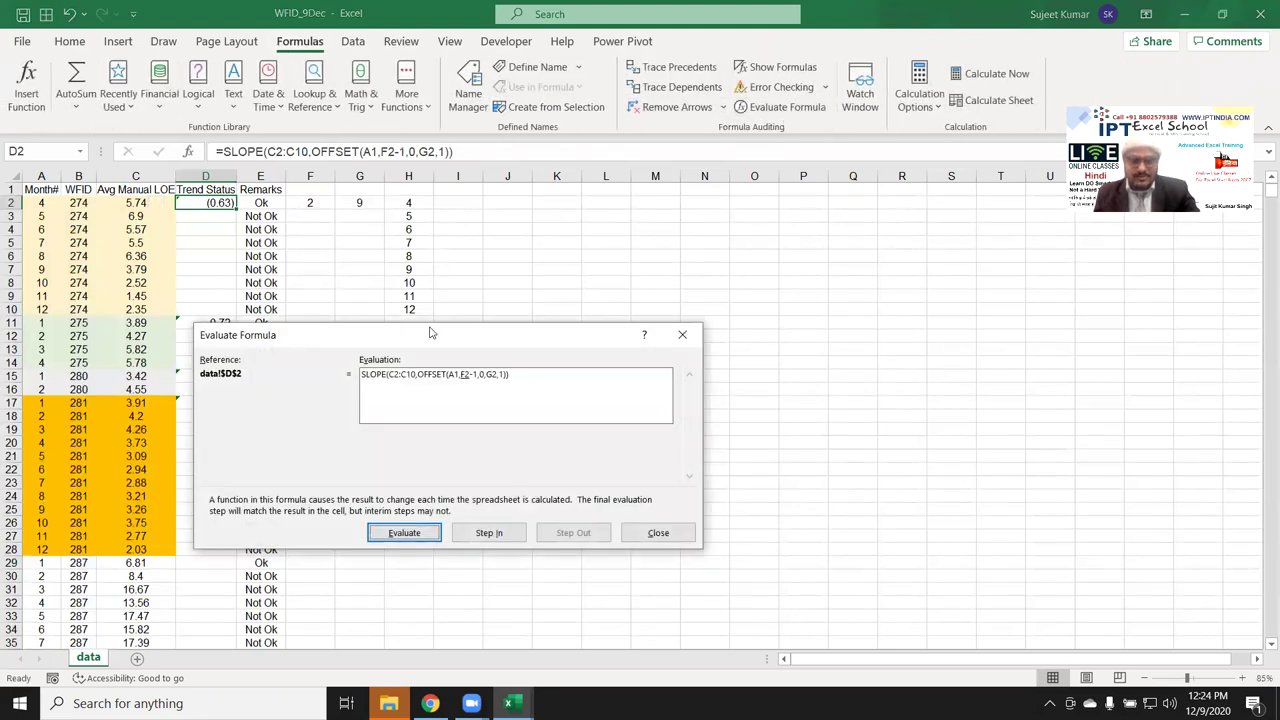
pyautogui.moveTo(435, 338); pyautogui.dragTo(622, 295)
pyautogui.click(593, 492)
pyautogui.click(593, 492)
pyautogui.click(593, 492)
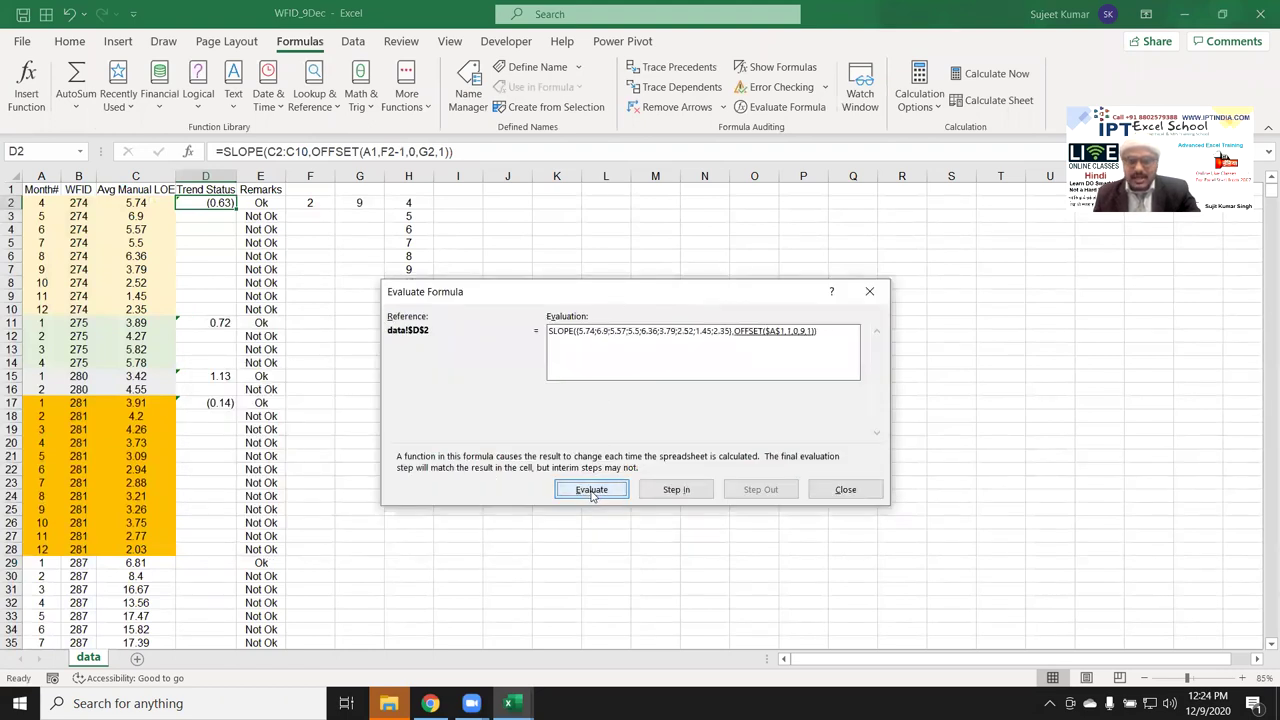
pyautogui.click(593, 492)
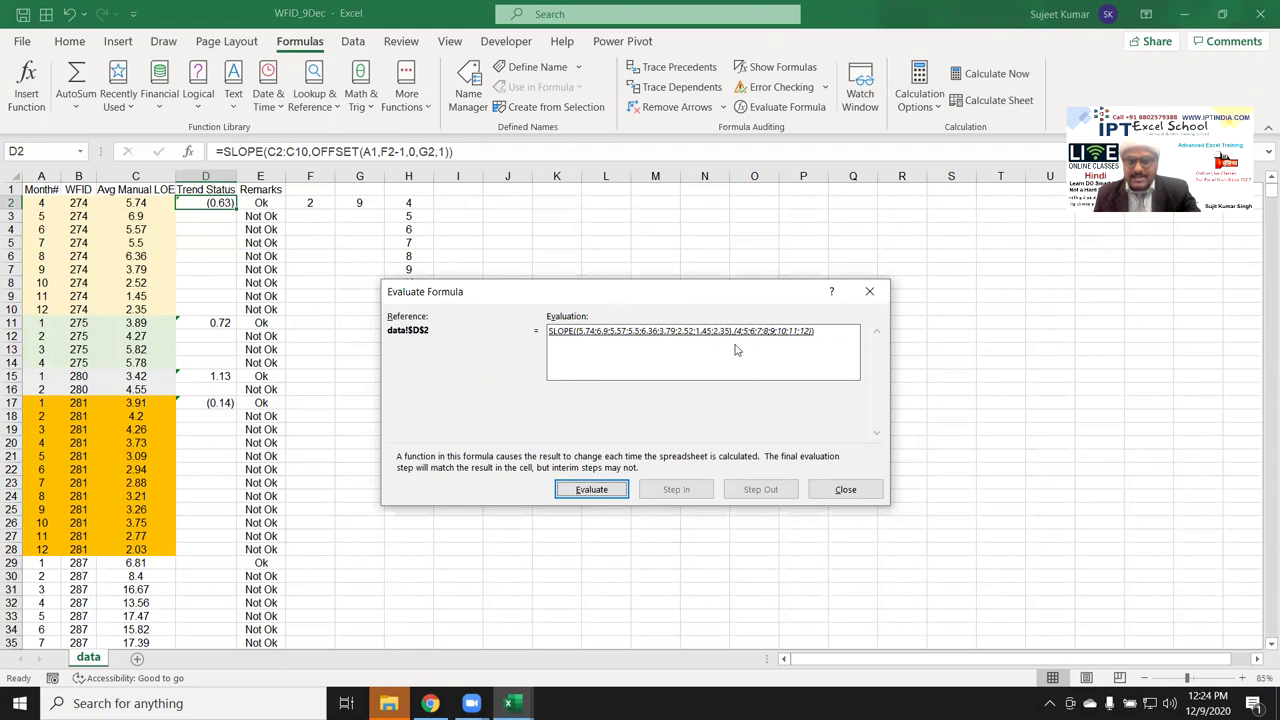
pyautogui.click(593, 490)
pyautogui.click(846, 490)
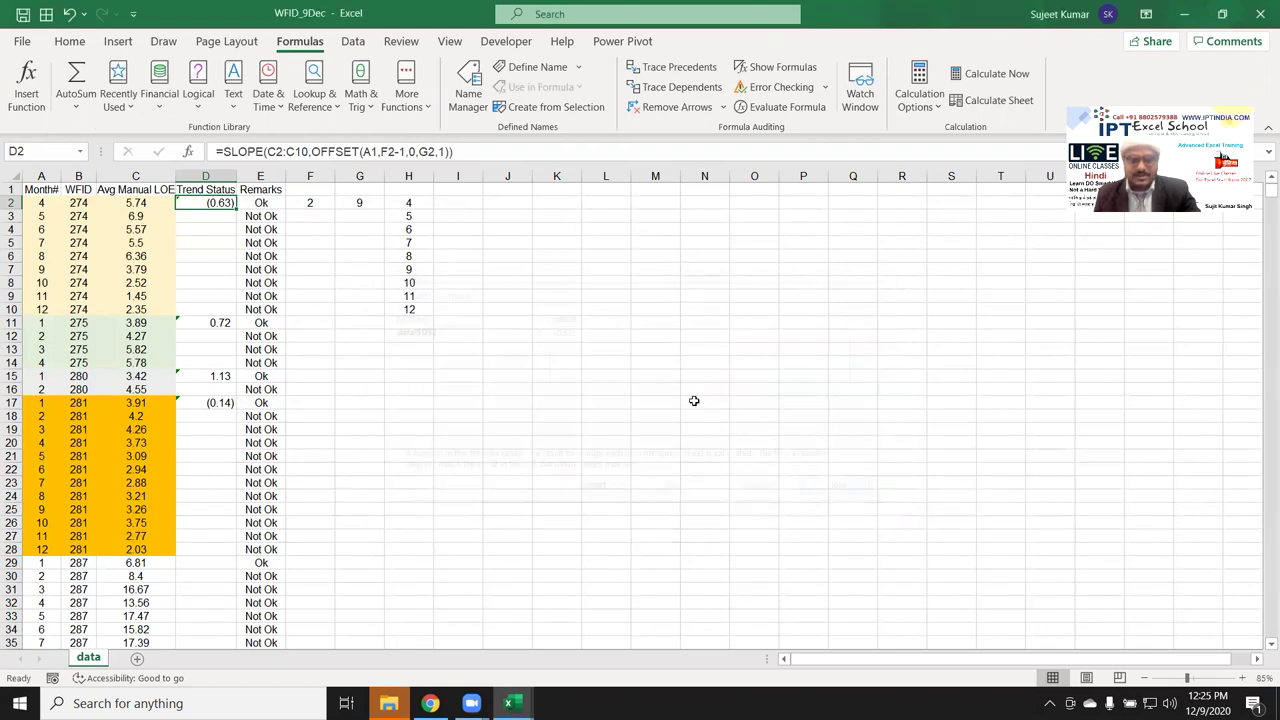
# - Paste MATCH(B2,B:B,0) from F2 over the F2 reference in D2's formula
pyautogui.click(308, 203)
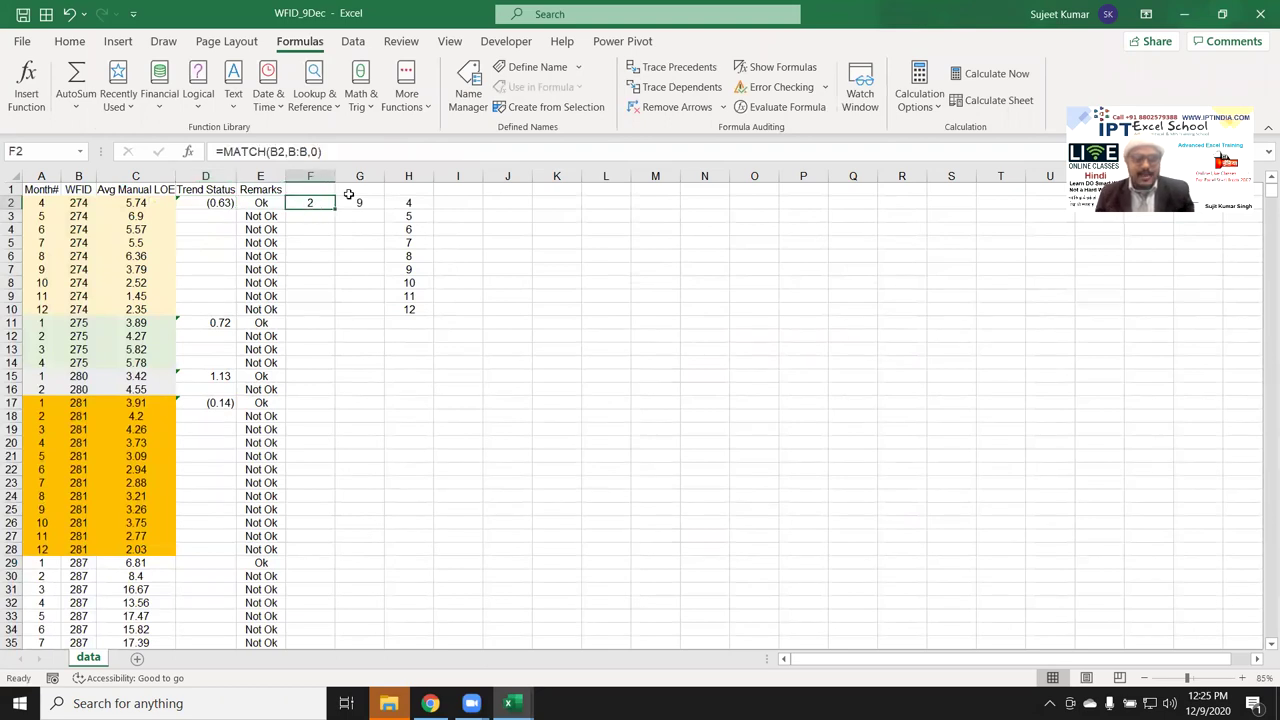
pyautogui.moveTo(223, 151); pyautogui.dragTo(365, 153)
pyautogui.hotkey('ctrl', 'c')
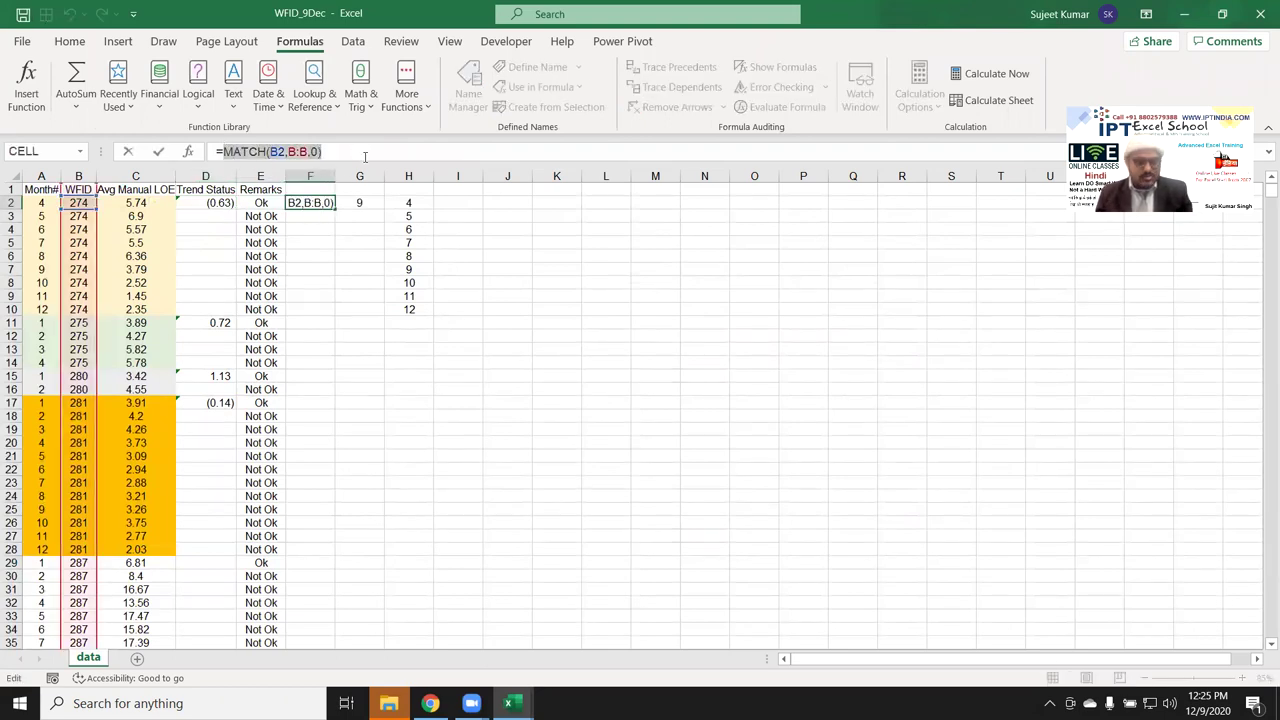
pyautogui.press('Escape')
pyautogui.click(222, 200)
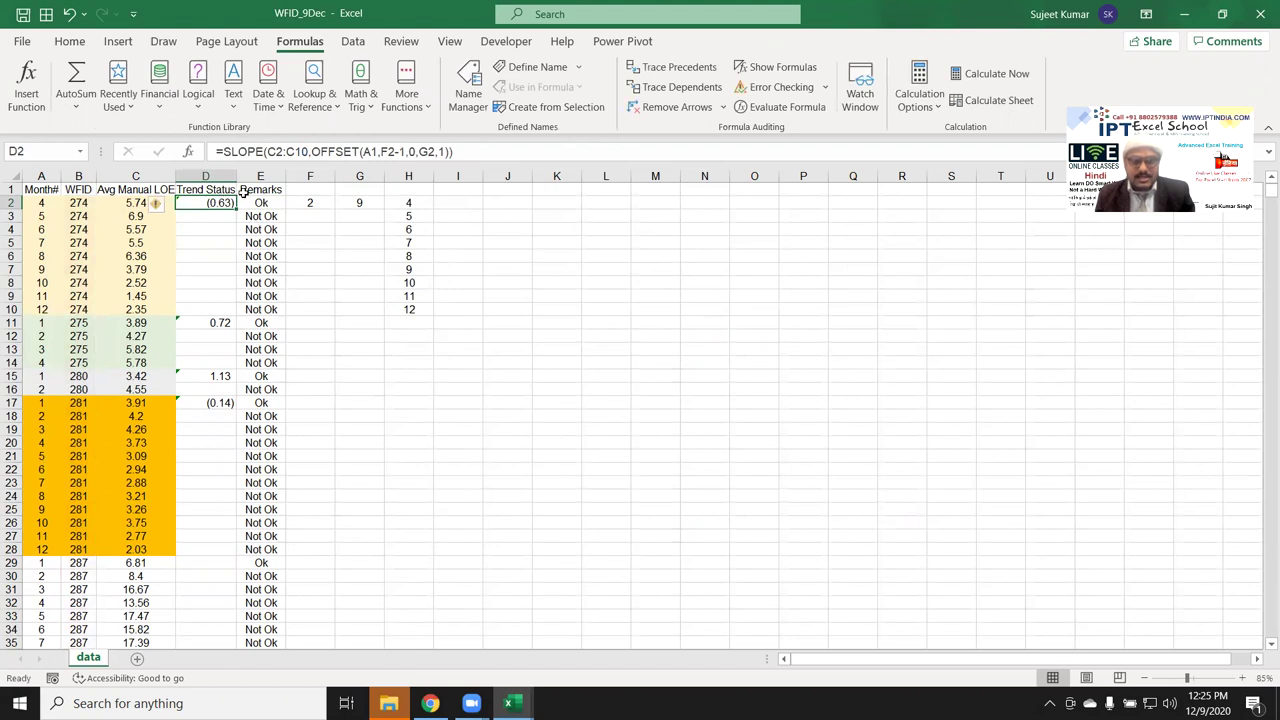
pyautogui.doubleClick(385, 151)
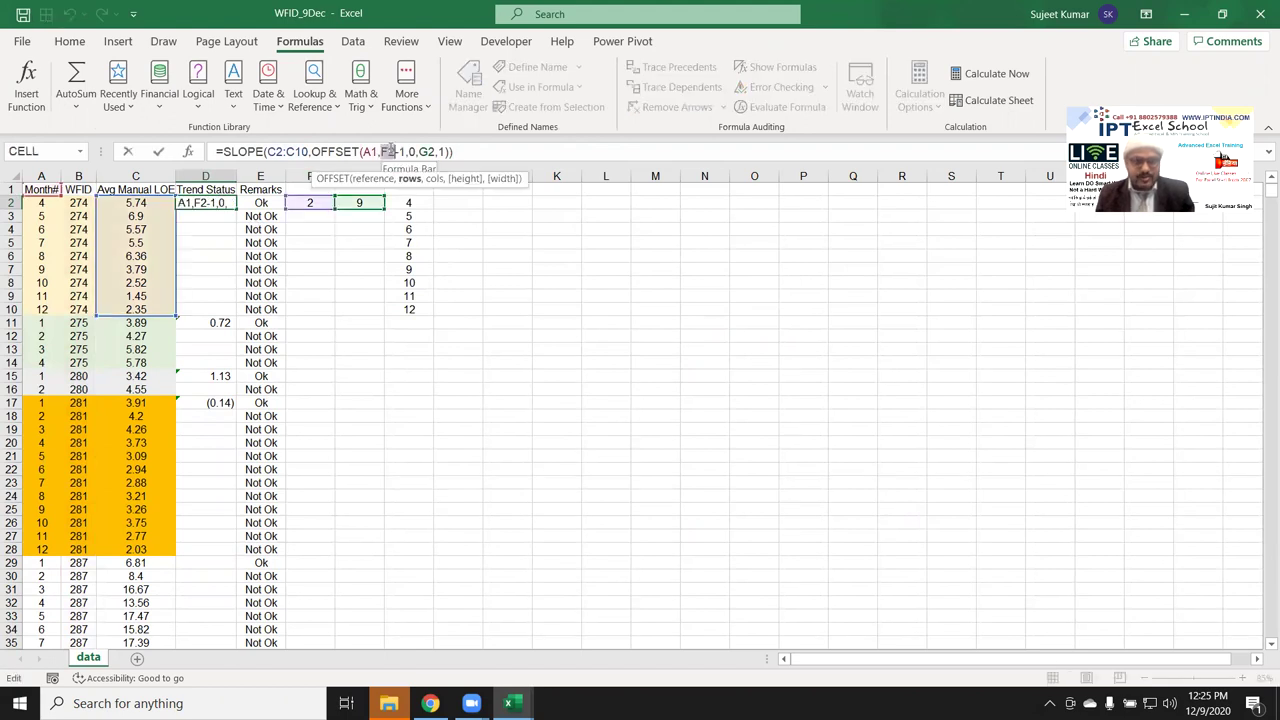
pyautogui.hotkey('ctrl', 'v')
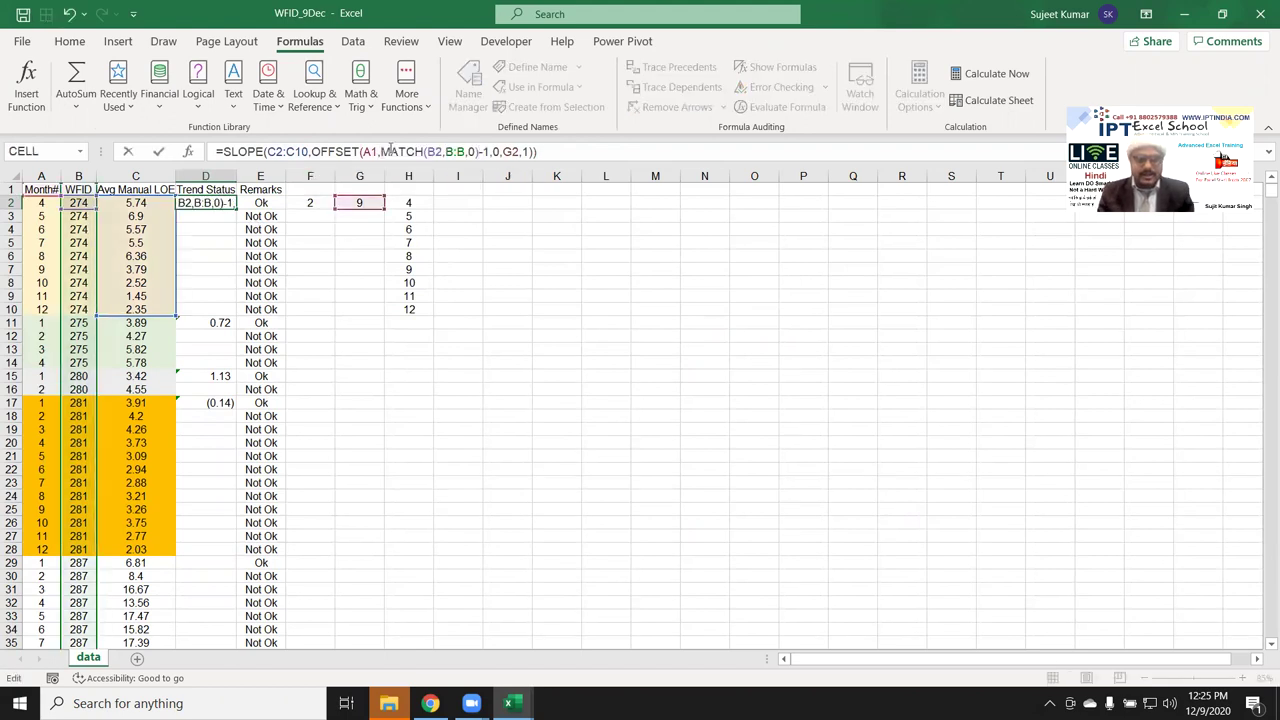
# - Swap the G2 reference in D2's slope for COUNTIF(B:B,B2) copied from G2
pyautogui.press('Return')
pyautogui.click(360, 202)
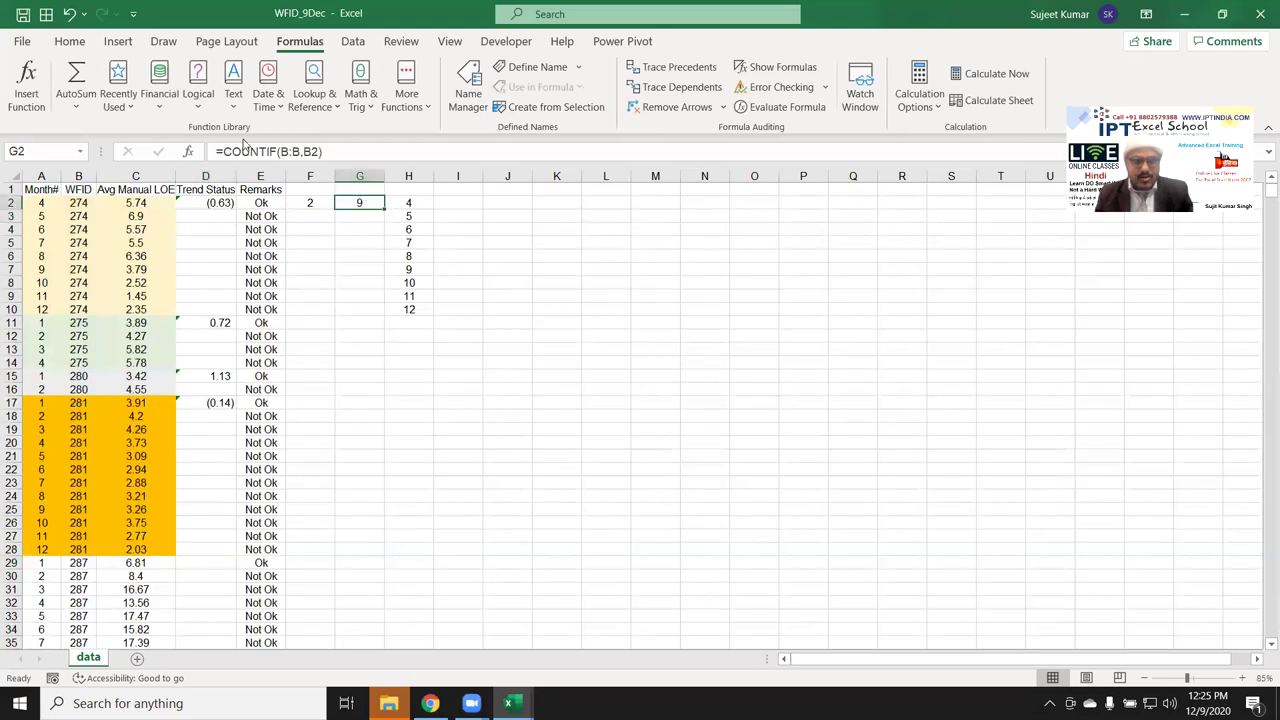
pyautogui.click(234, 151)
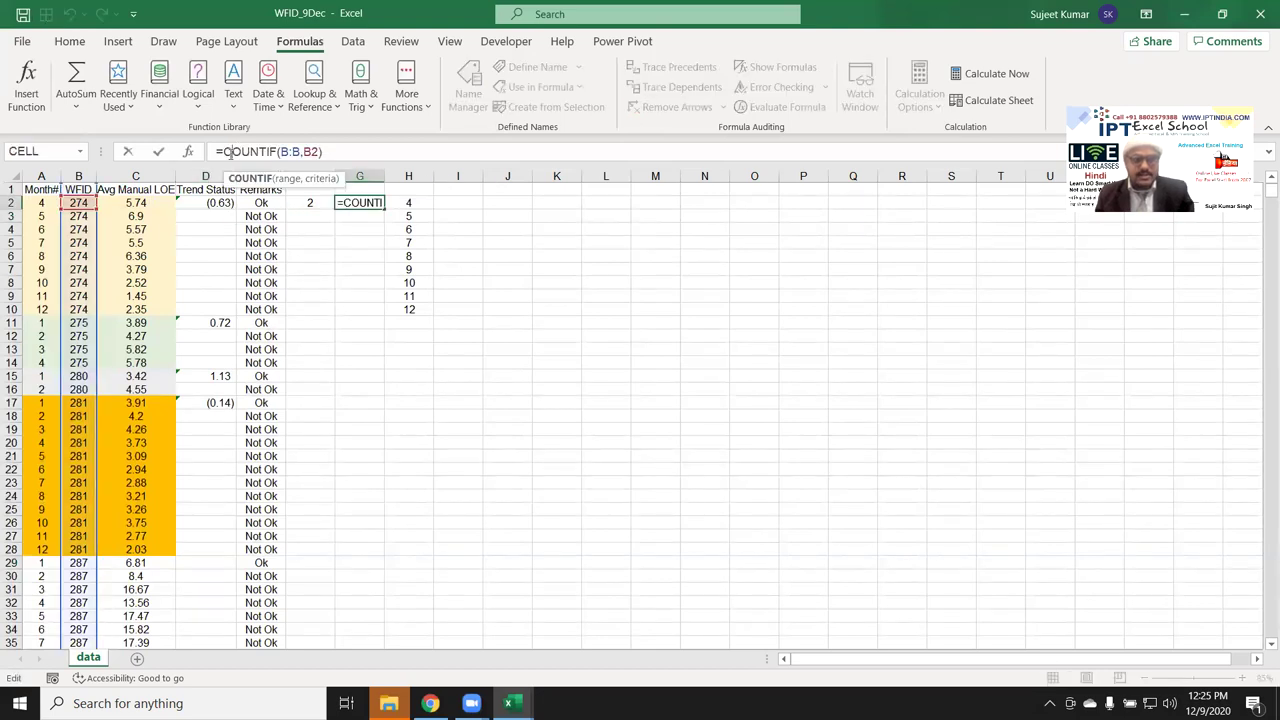
pyautogui.moveTo(225, 151); pyautogui.dragTo(361, 149)
pyautogui.hotkey('ctrl', 'c')
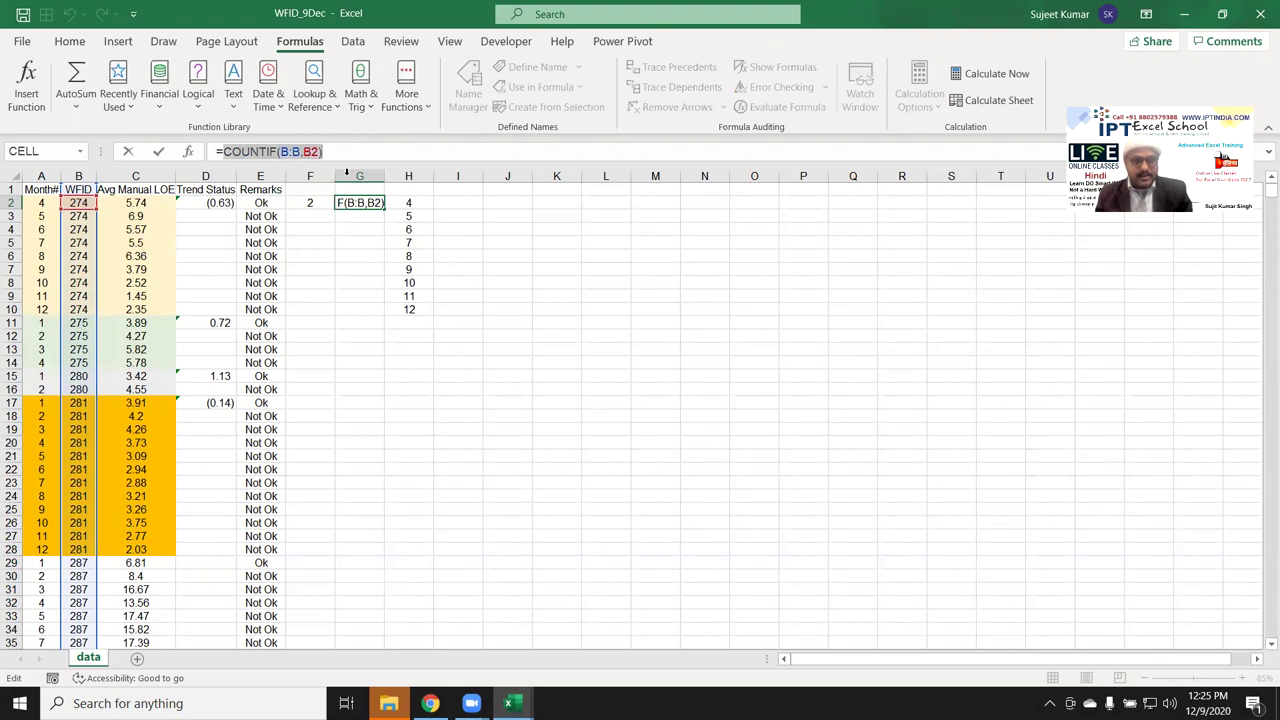
pyautogui.press('Escape')
pyautogui.press('Left')
pyautogui.press('Left')
pyautogui.press('Left')
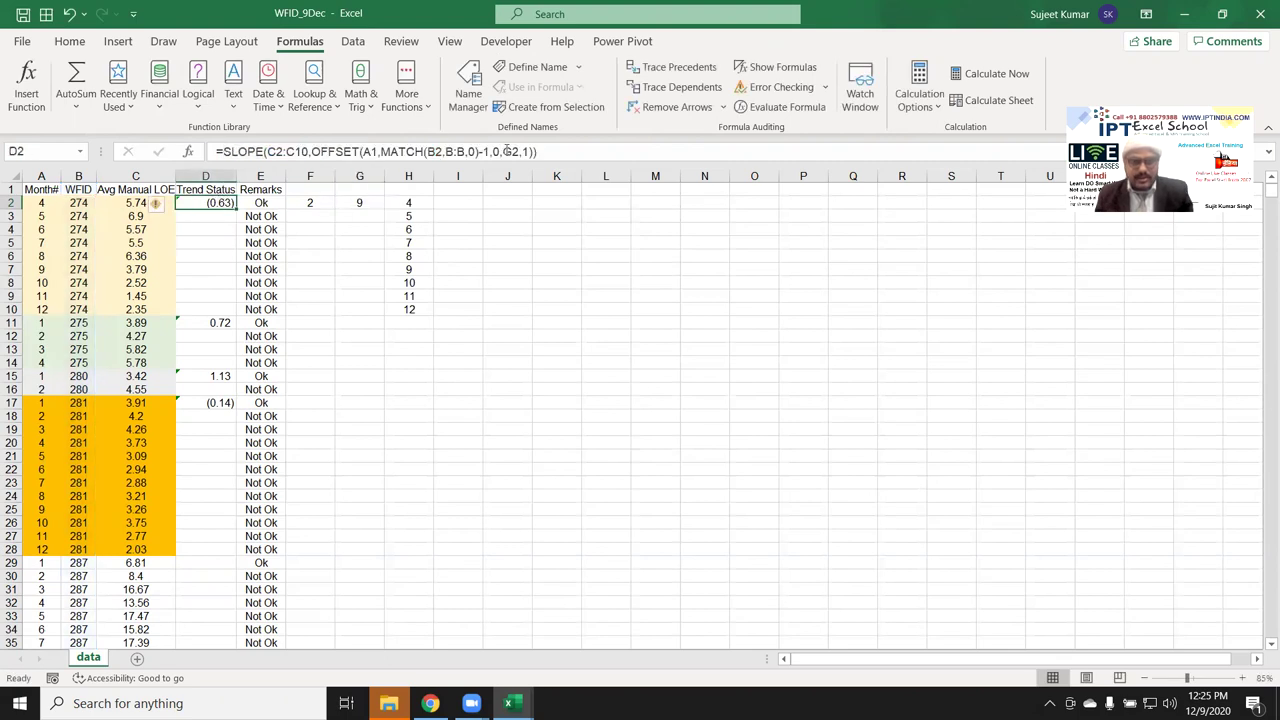
pyautogui.click(507, 151)
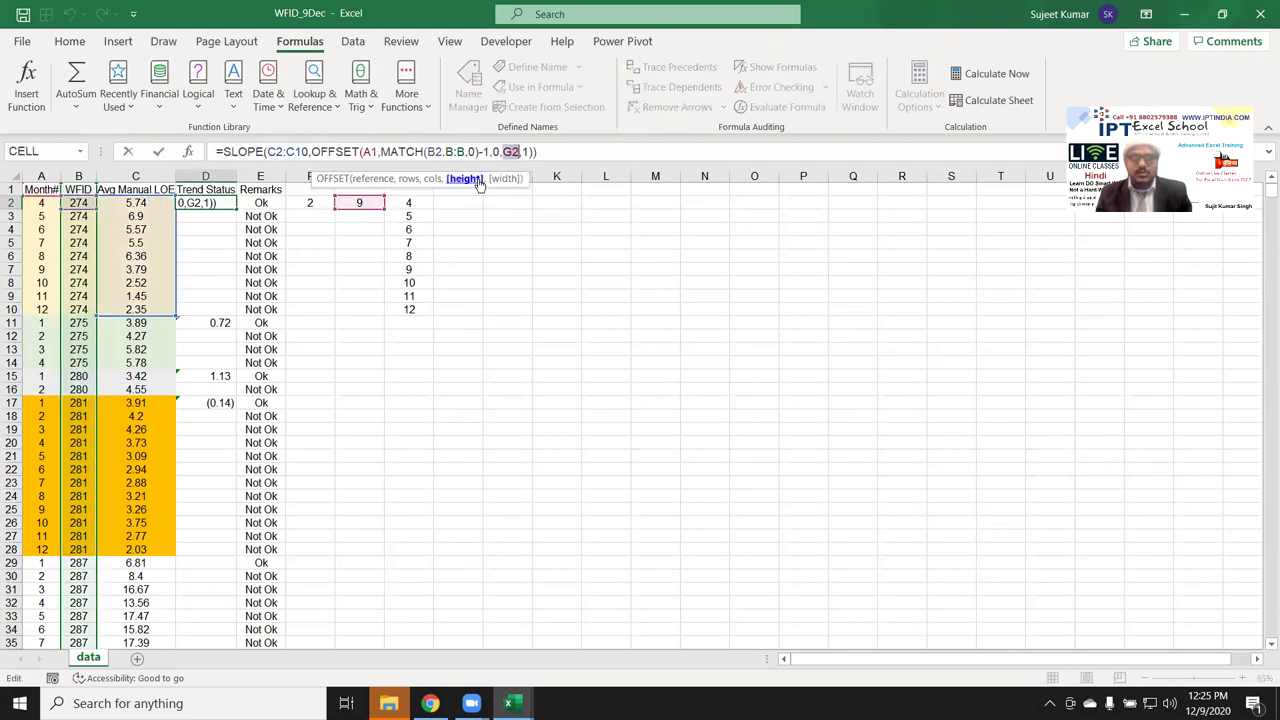
pyautogui.hotkey('ctrl', 'v')
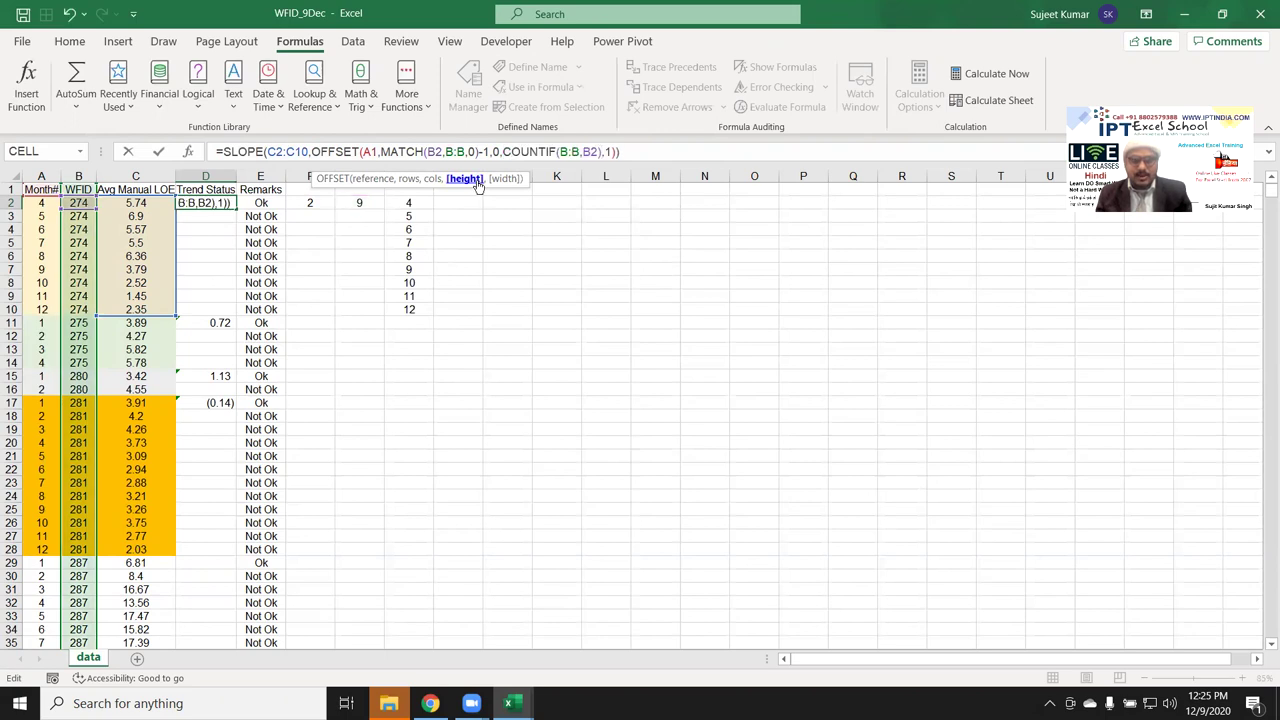
pyautogui.hotkey('ctrl', 'Return')
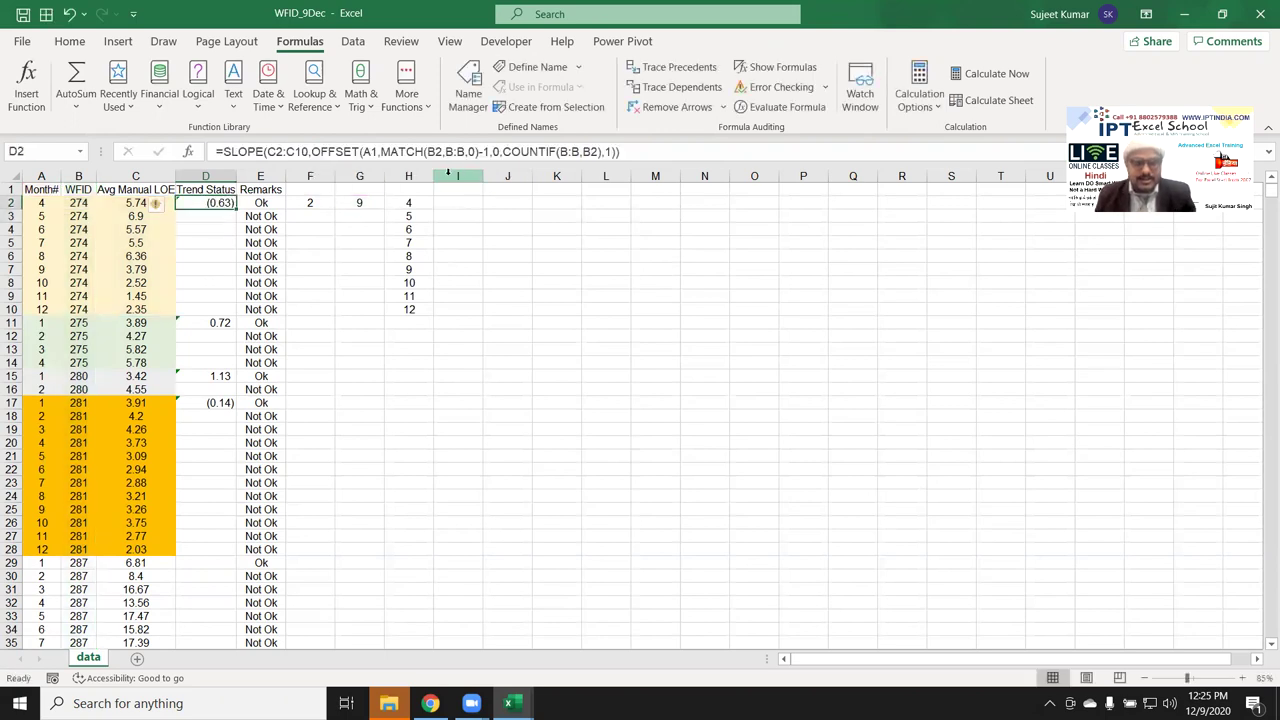
# - Replace C2:C10 in D2 with a copy of the OFFSET expression using column offset 2
pyautogui.moveTo(312, 151); pyautogui.dragTo(617, 151)
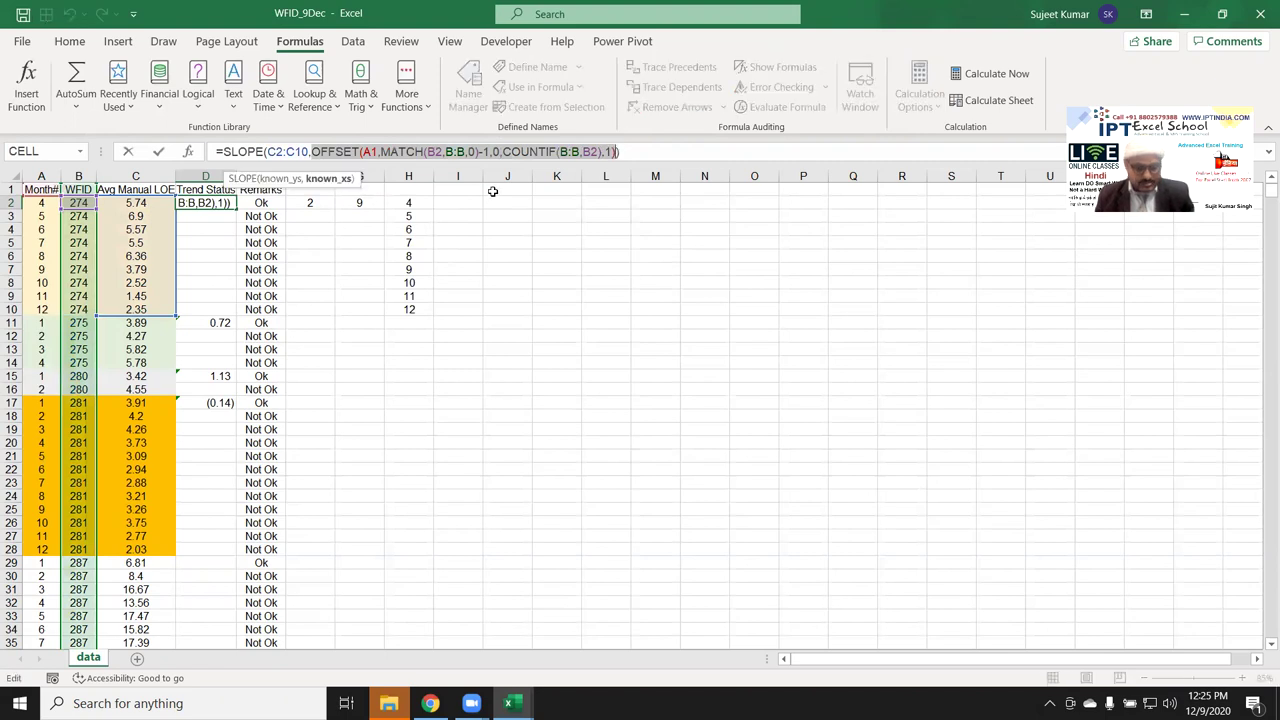
pyautogui.press('Escape')
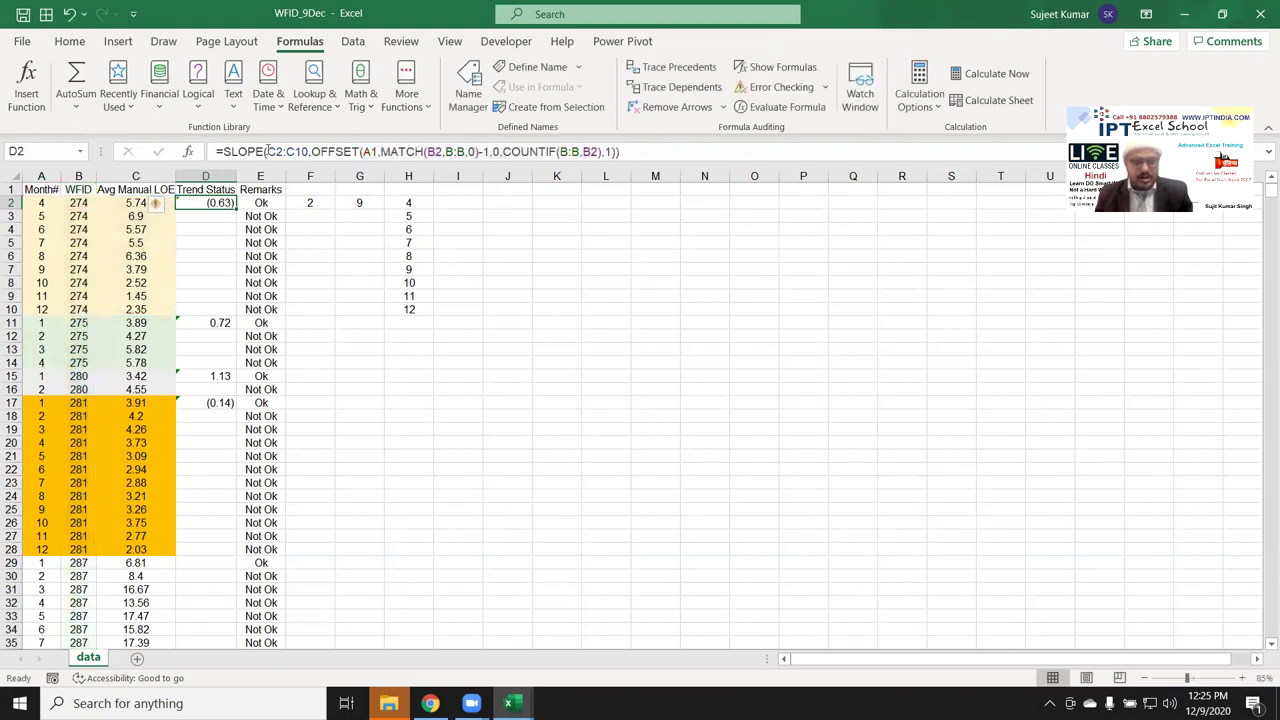
pyautogui.moveTo(267, 151); pyautogui.dragTo(307, 151)
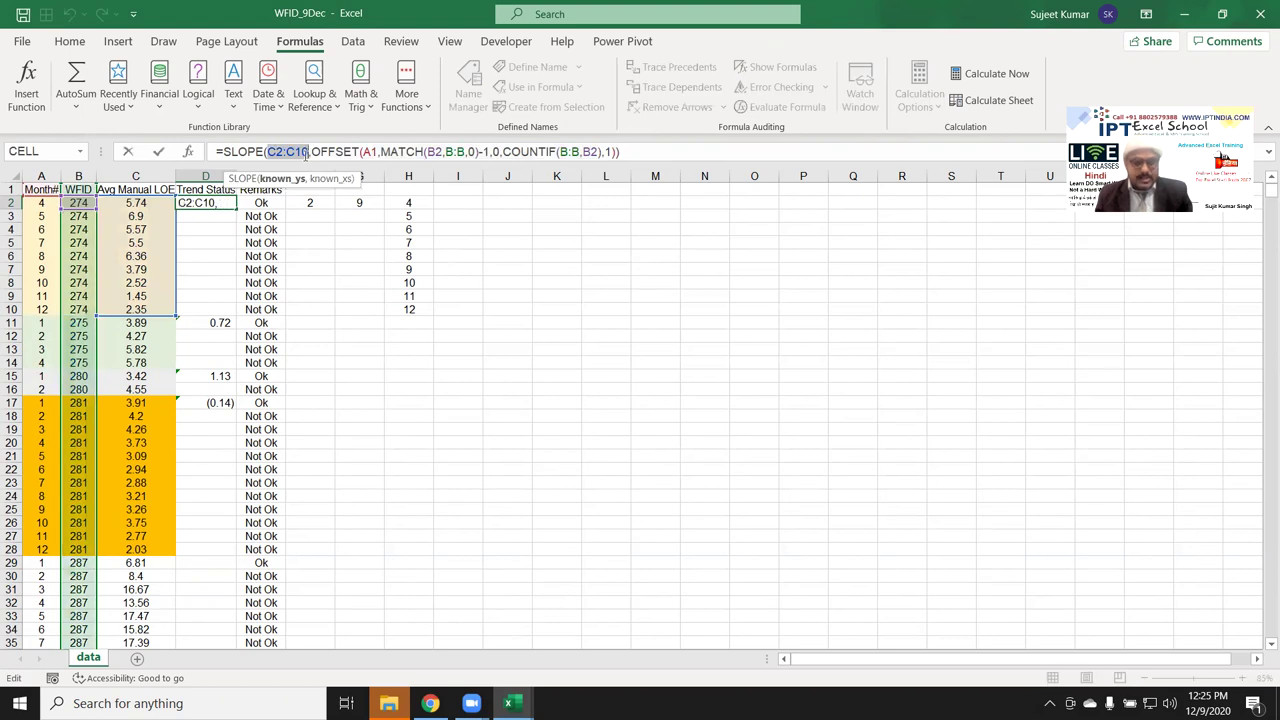
pyautogui.write('OFFSET(A1,MATCH(B2,B:B,0)-1,0,COUNTIF(B:B,B2),1)')
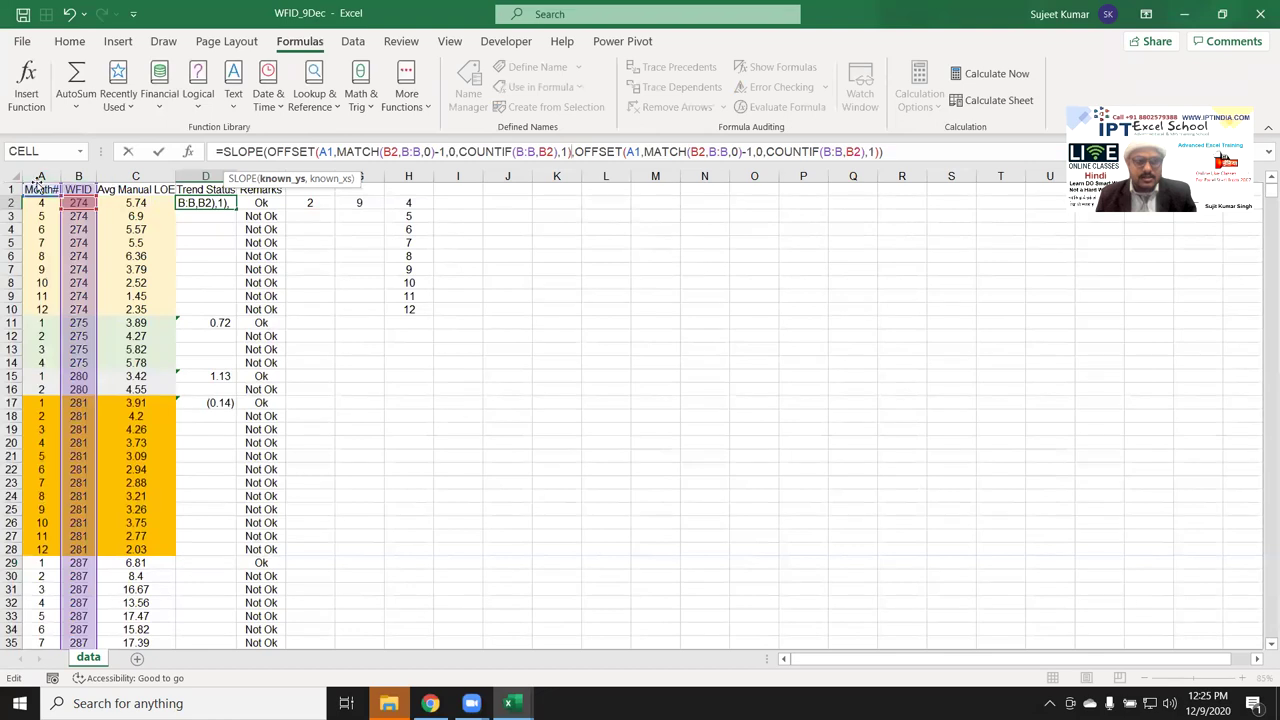
pyautogui.click(457, 152)
pyautogui.press('BackSpace')
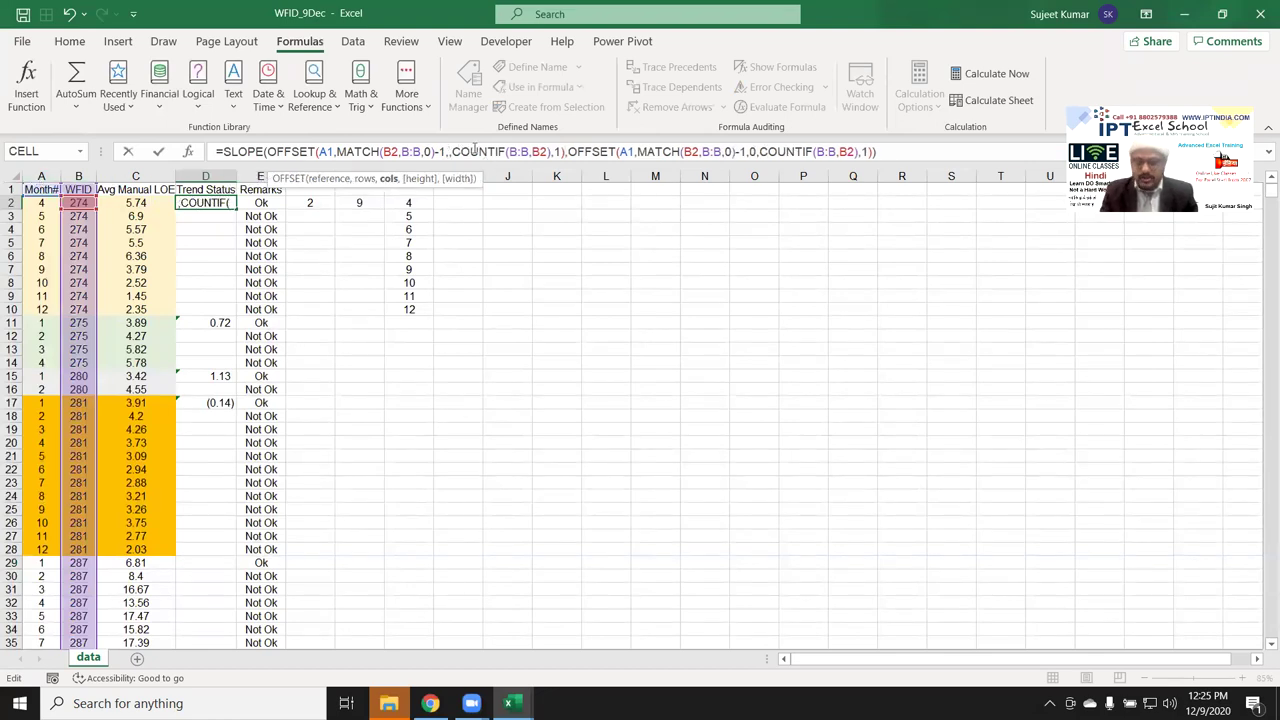
pyautogui.write('2')
pyautogui.press('Return')
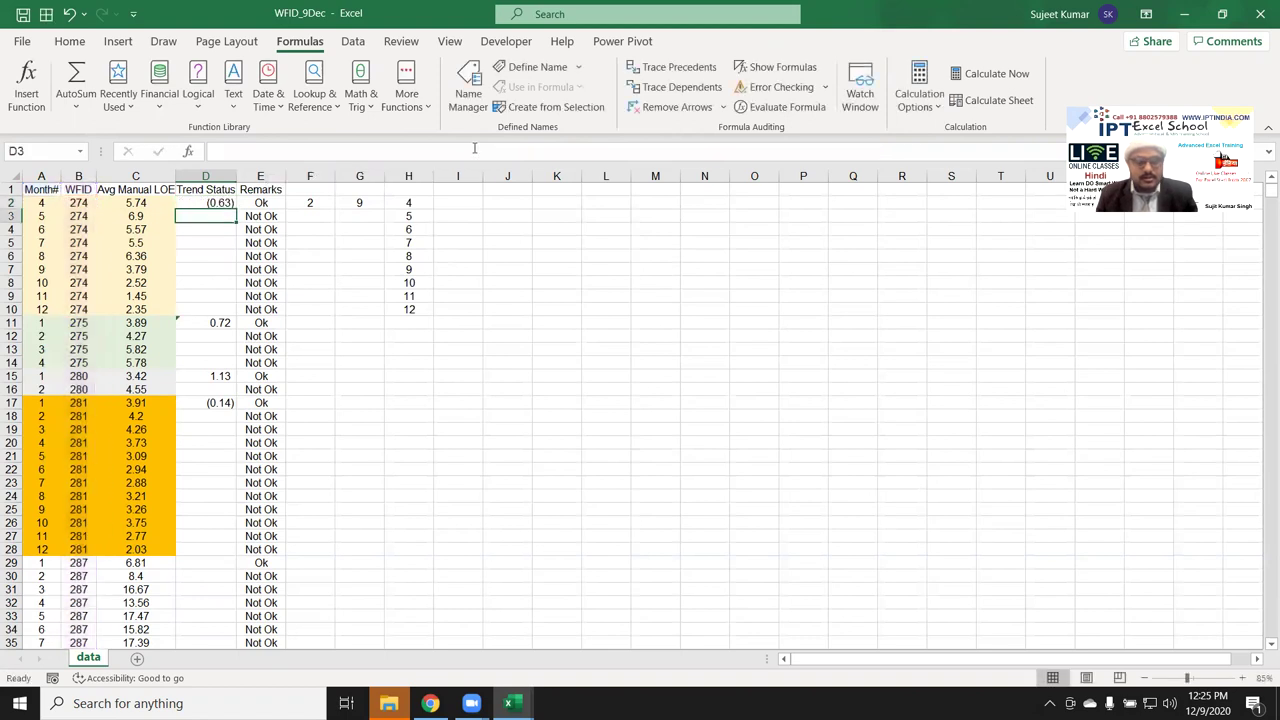
# - Wrap D2's SLOPE formula in IF(B2=B1,"",…) so rows repeating the previous WFID show blank
pyautogui.press('Up')
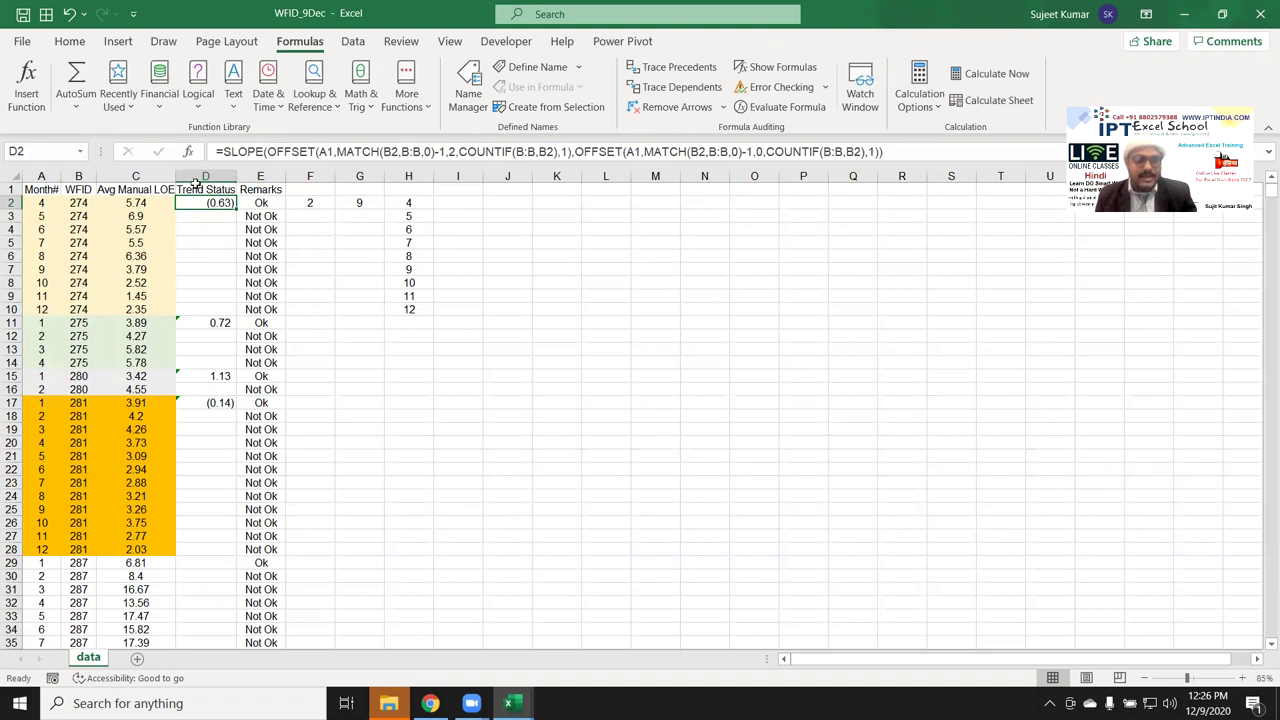
pyautogui.click(226, 151)
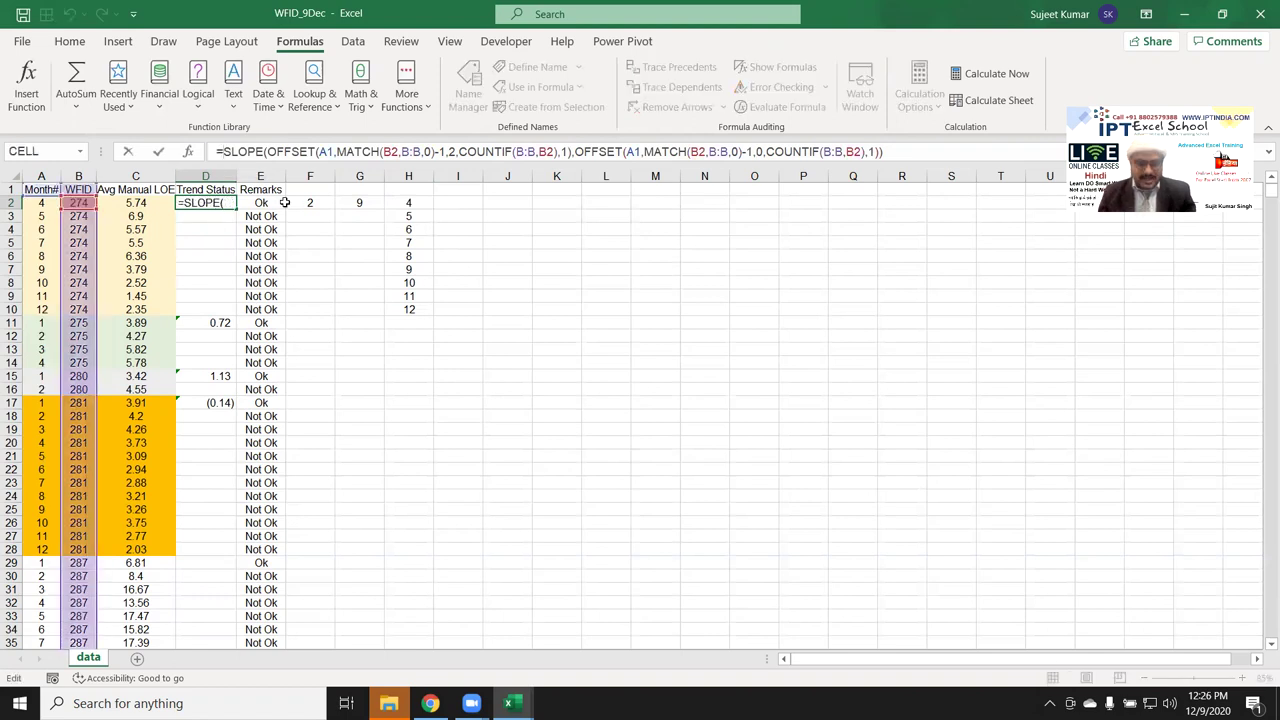
pyautogui.write('IF(')
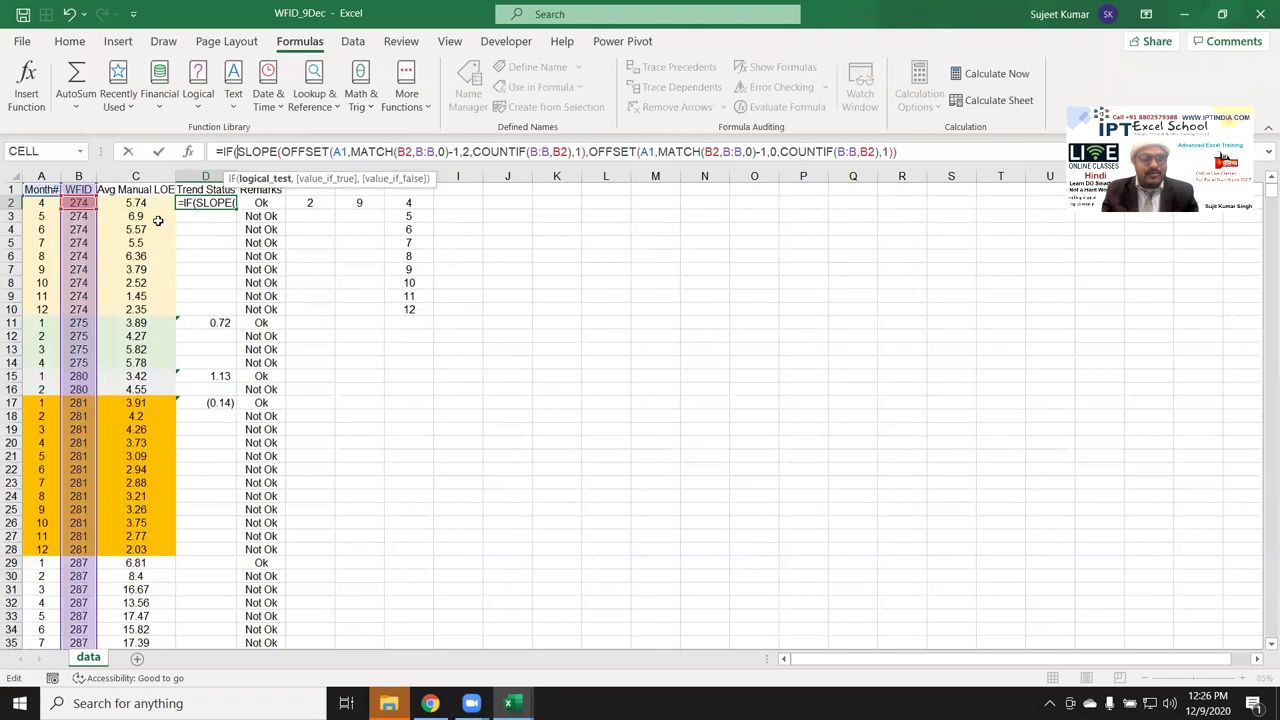
pyautogui.click(78, 202)
pyautogui.write('=')
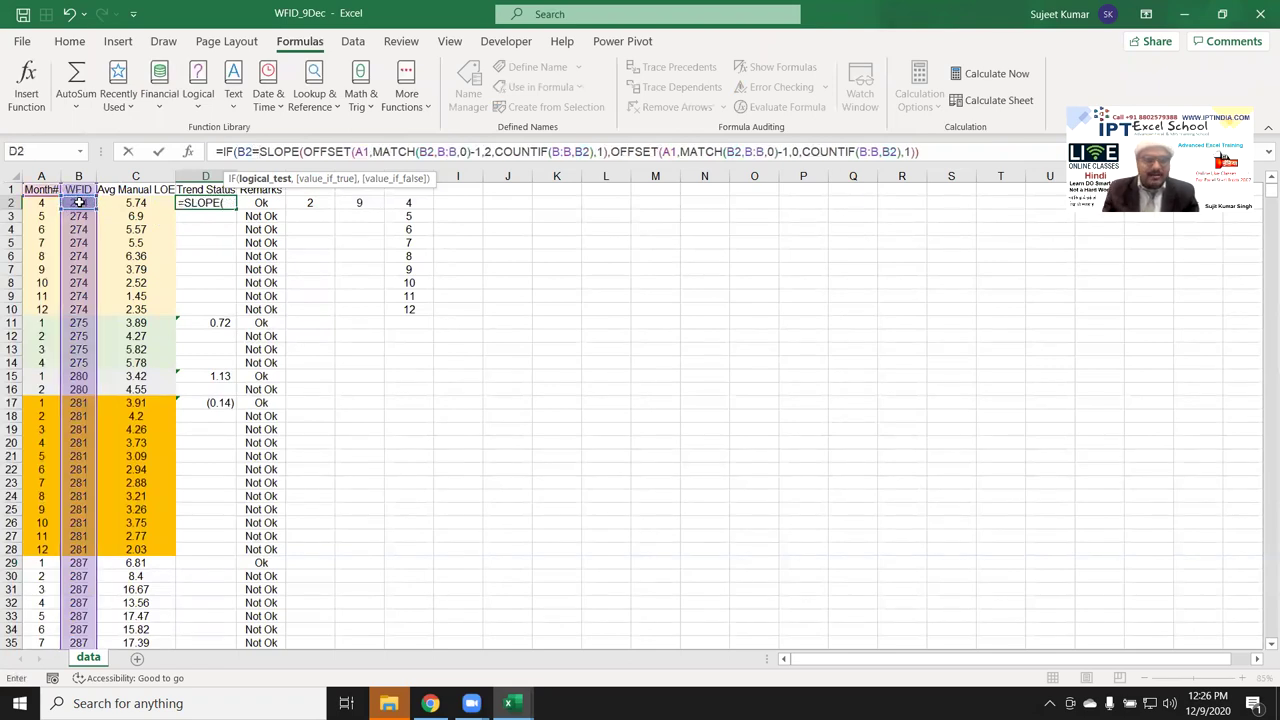
pyautogui.click(78, 189)
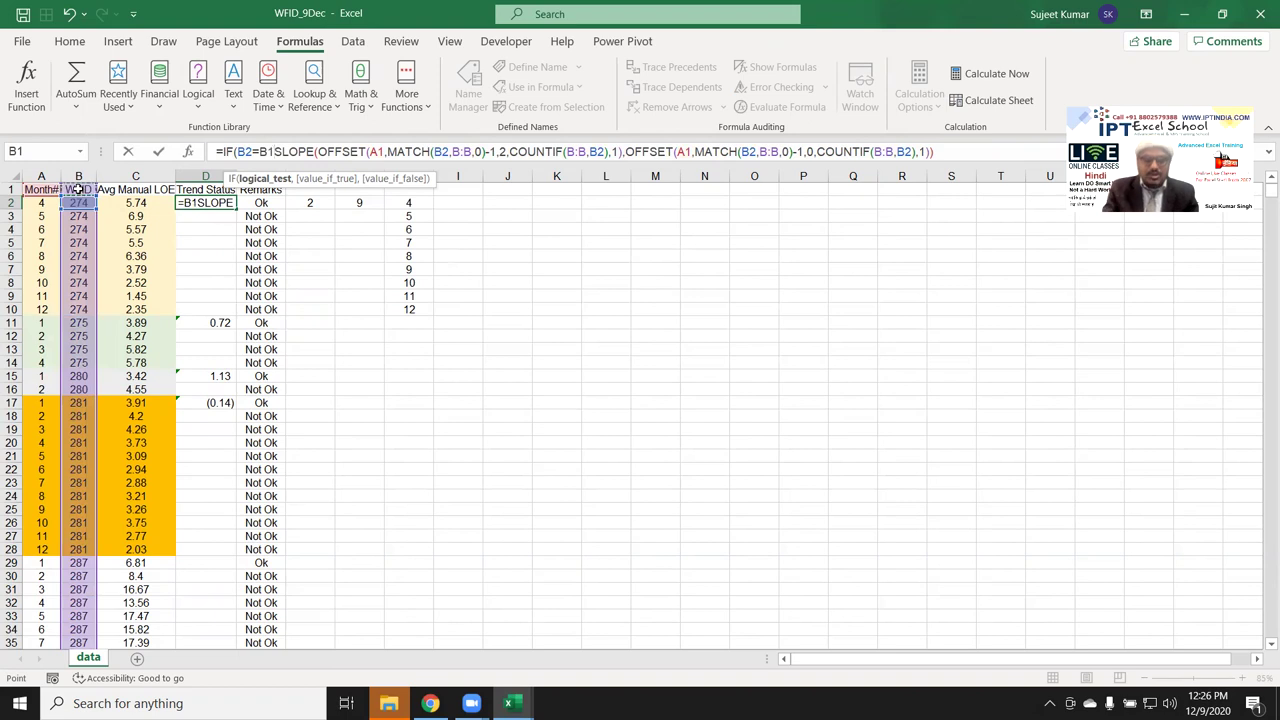
pyautogui.write(',"",')
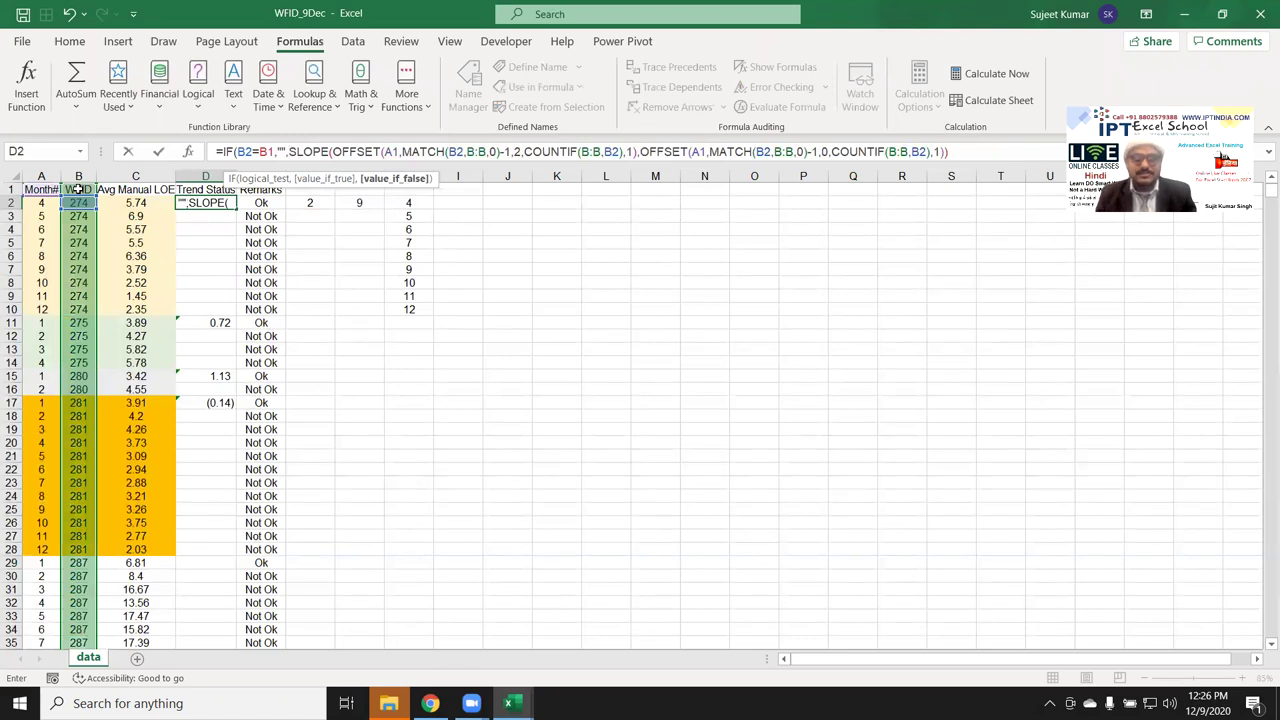
pyautogui.press('Return')
pyautogui.press('Return')
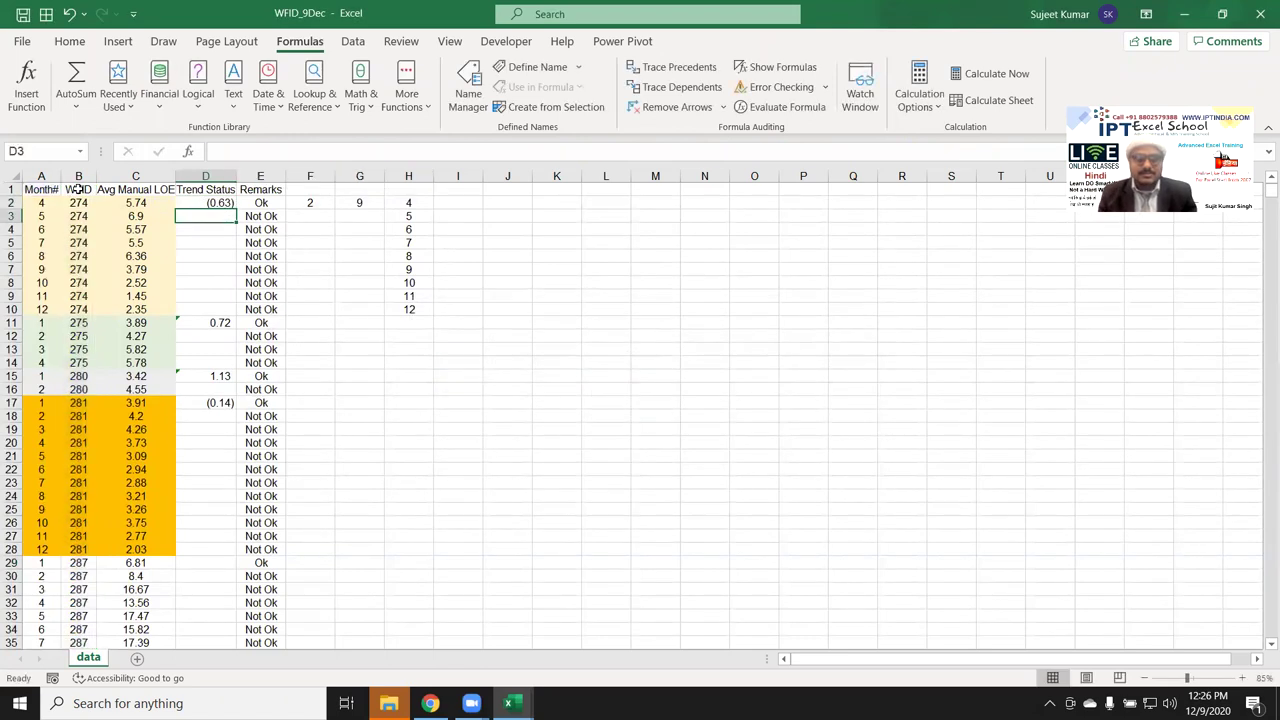
pyautogui.moveTo(238, 210); pyautogui.dragTo(214, 448)
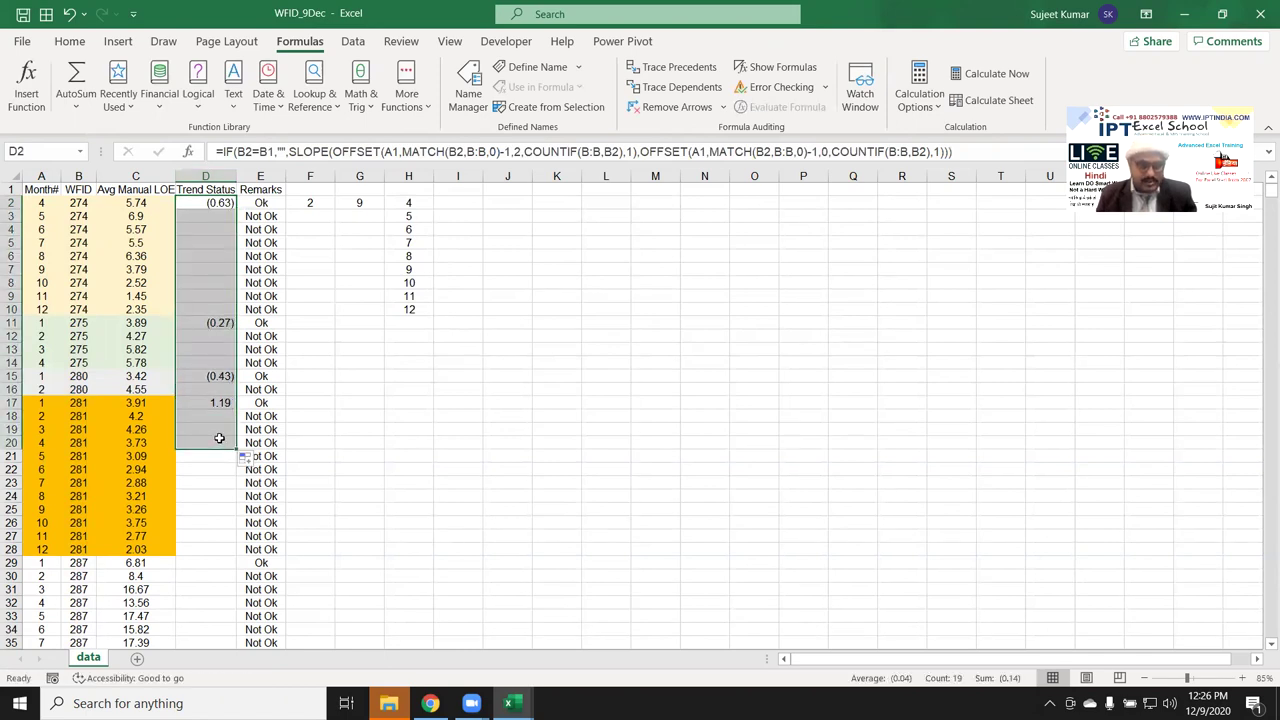
pyautogui.hotkey('ctrl', 'z')
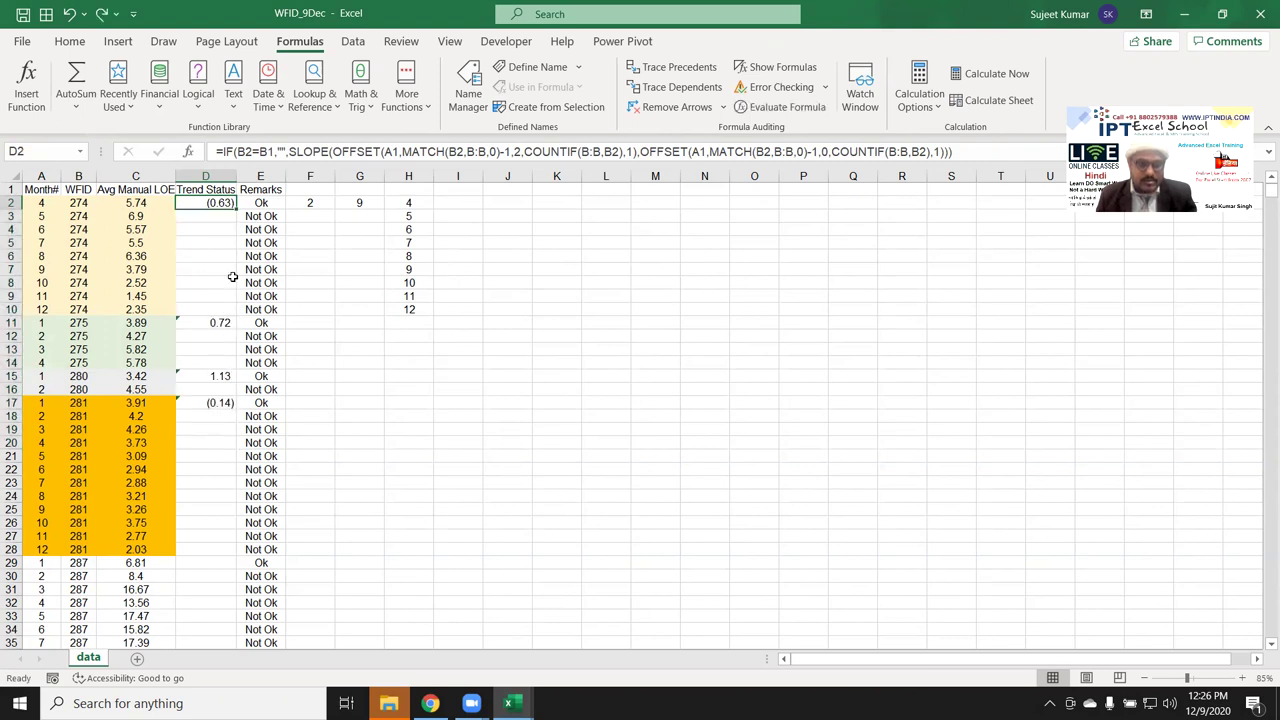
pyautogui.moveTo(236, 209); pyautogui.dragTo(222, 324)
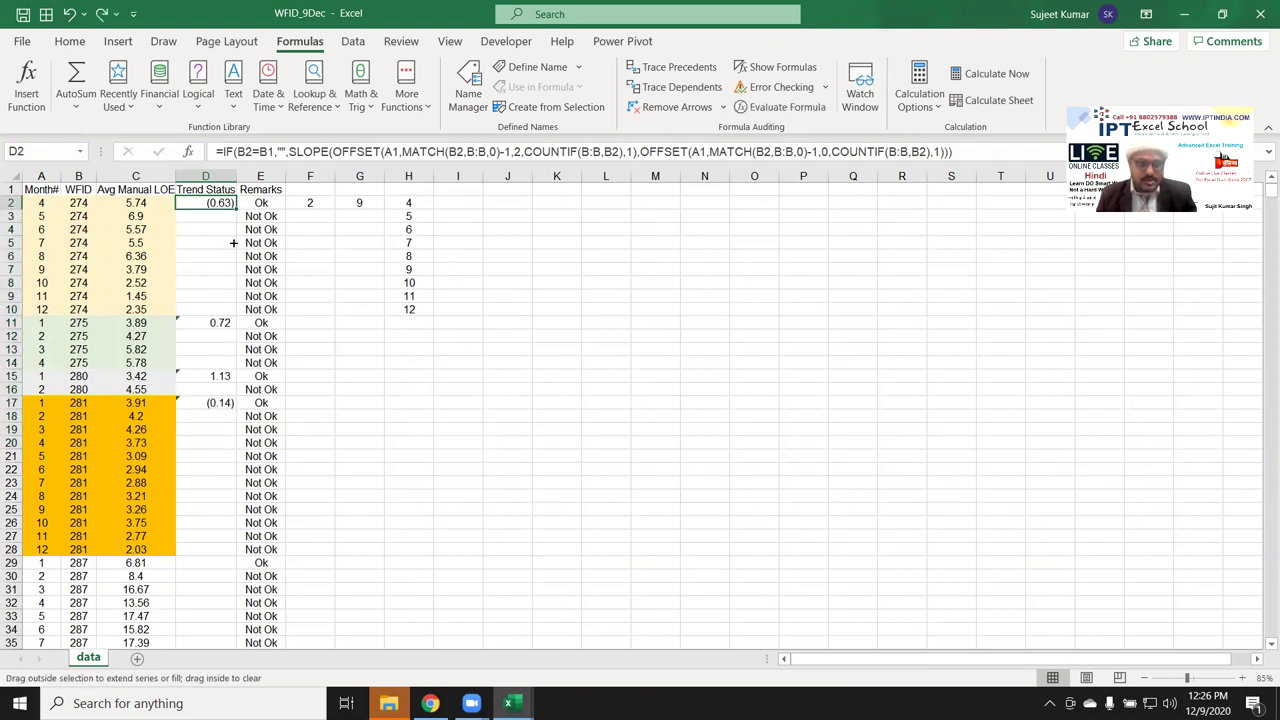
pyautogui.click(225, 322)
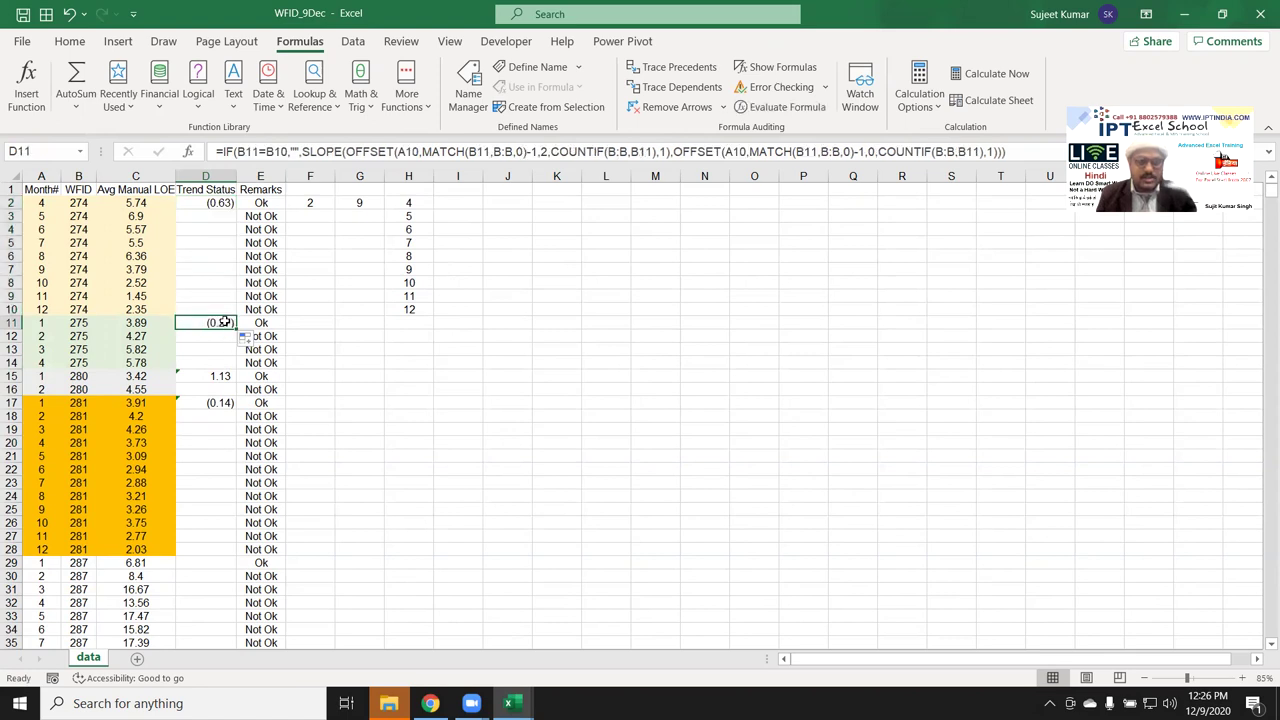
pyautogui.doubleClick(225, 322)
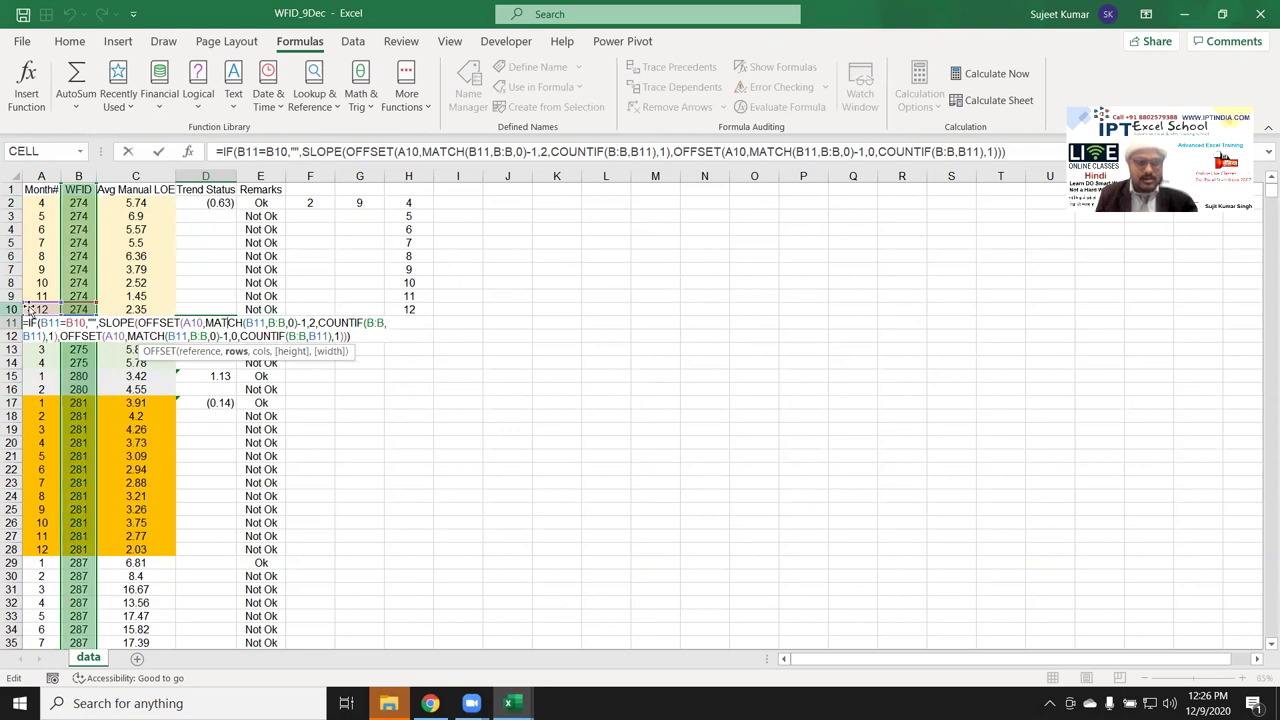
pyautogui.press('Escape')
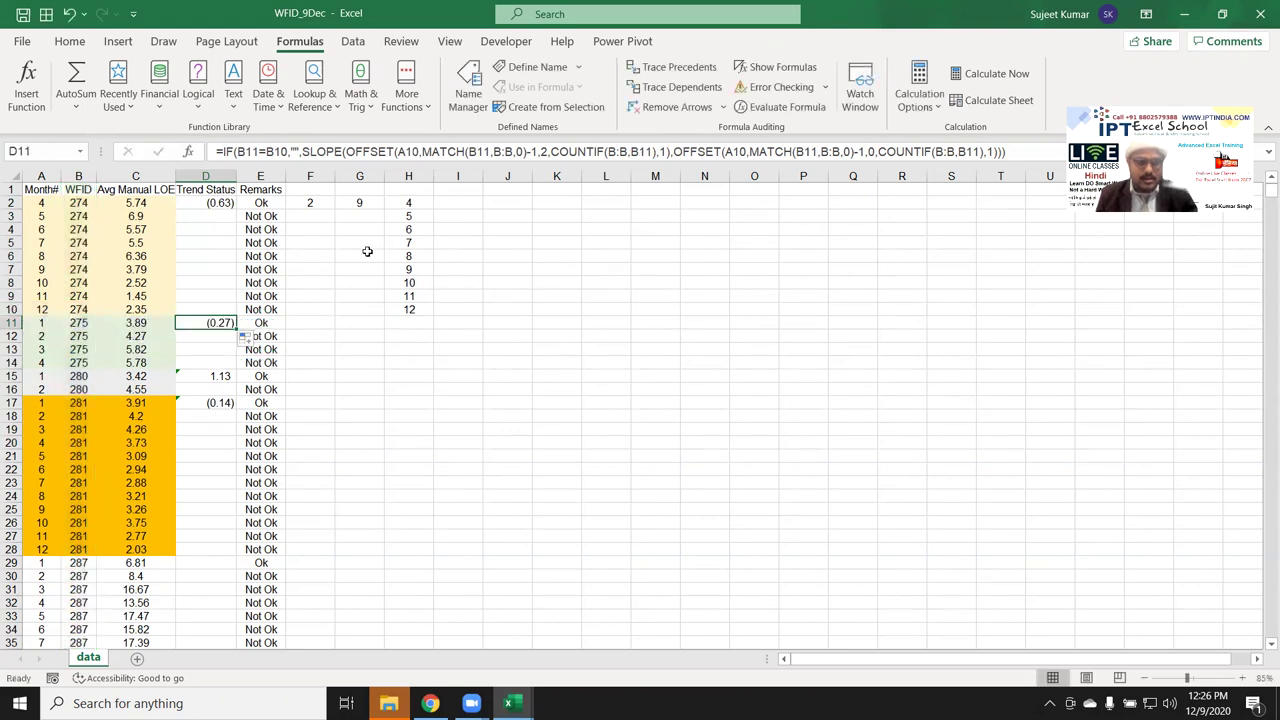
pyautogui.click(888, 151)
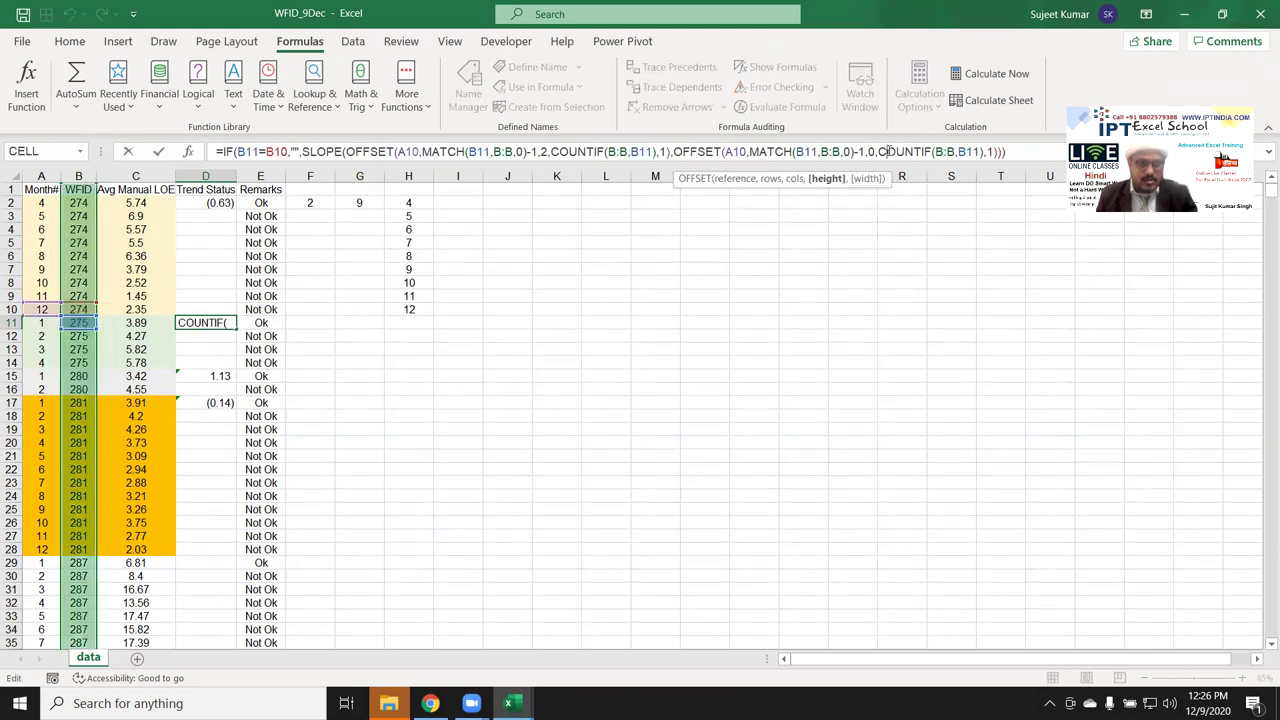
pyautogui.press('Escape')
pyautogui.hotkey('ctrl', 'z')
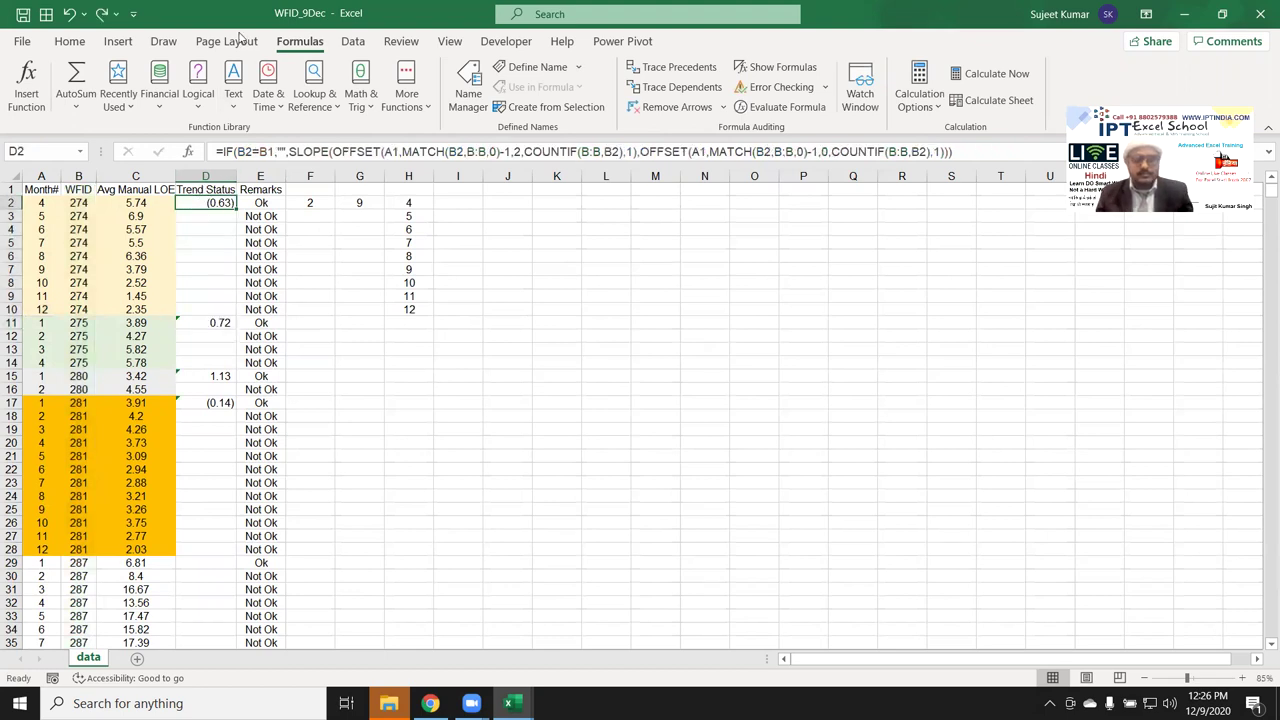
# - Lock the first OFFSET reference in D2's formula to $A$1
pyautogui.click(355, 152)
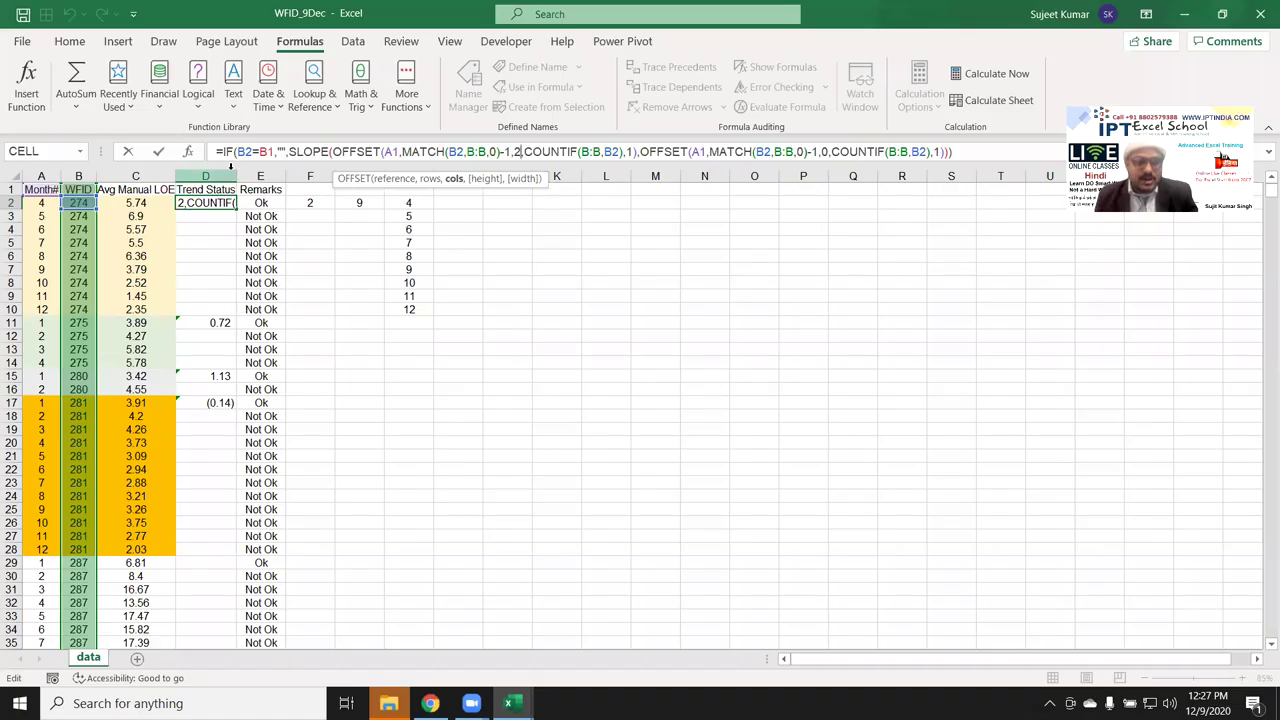
pyautogui.click(392, 152)
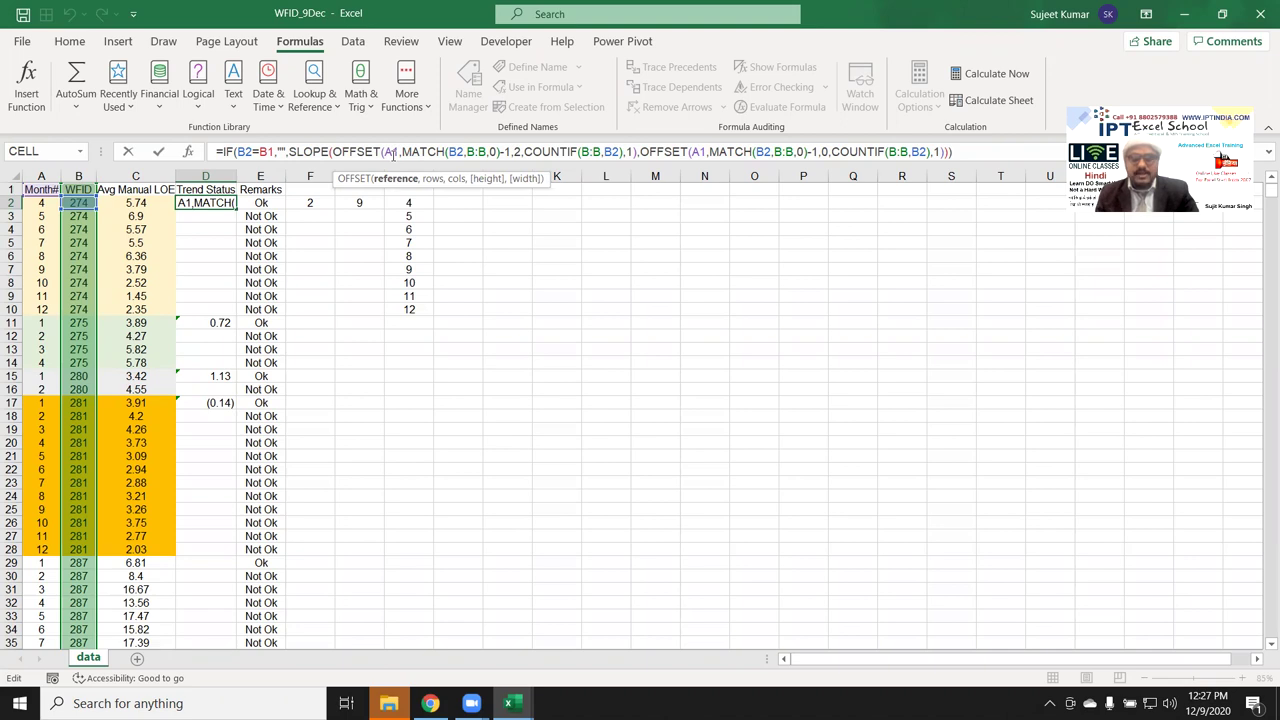
pyautogui.press('F4')
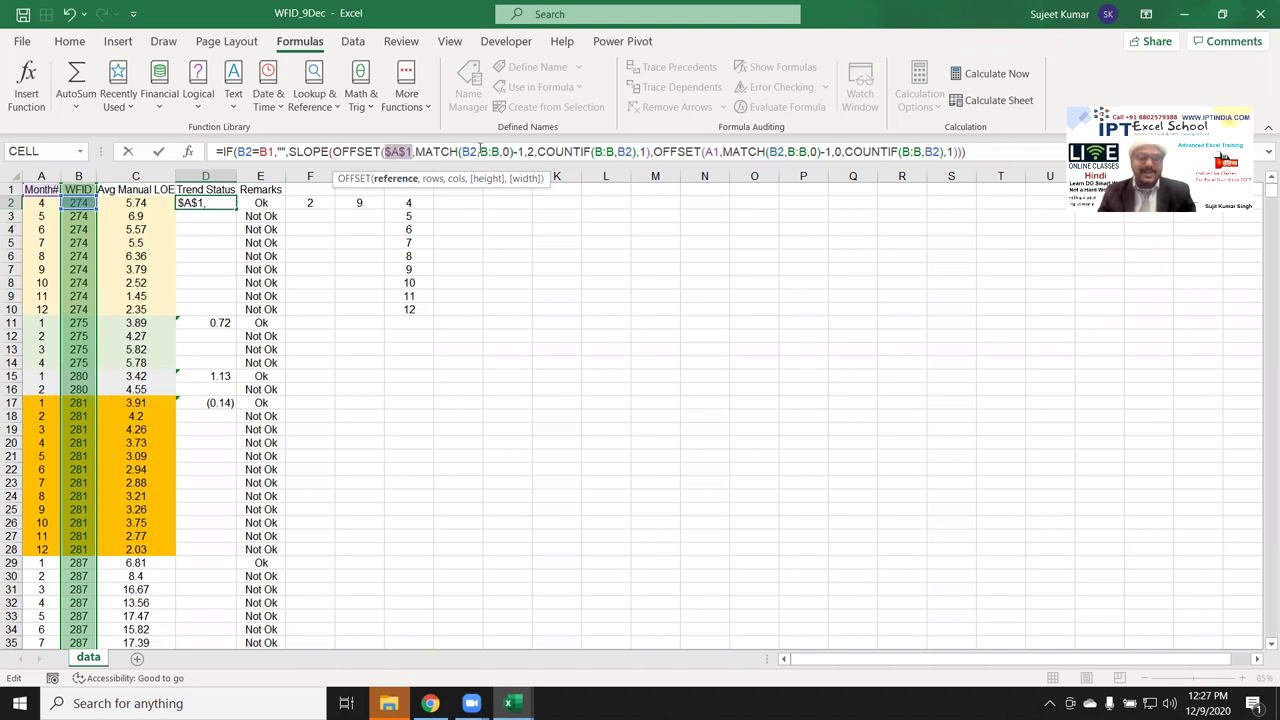
pyautogui.press('Return')
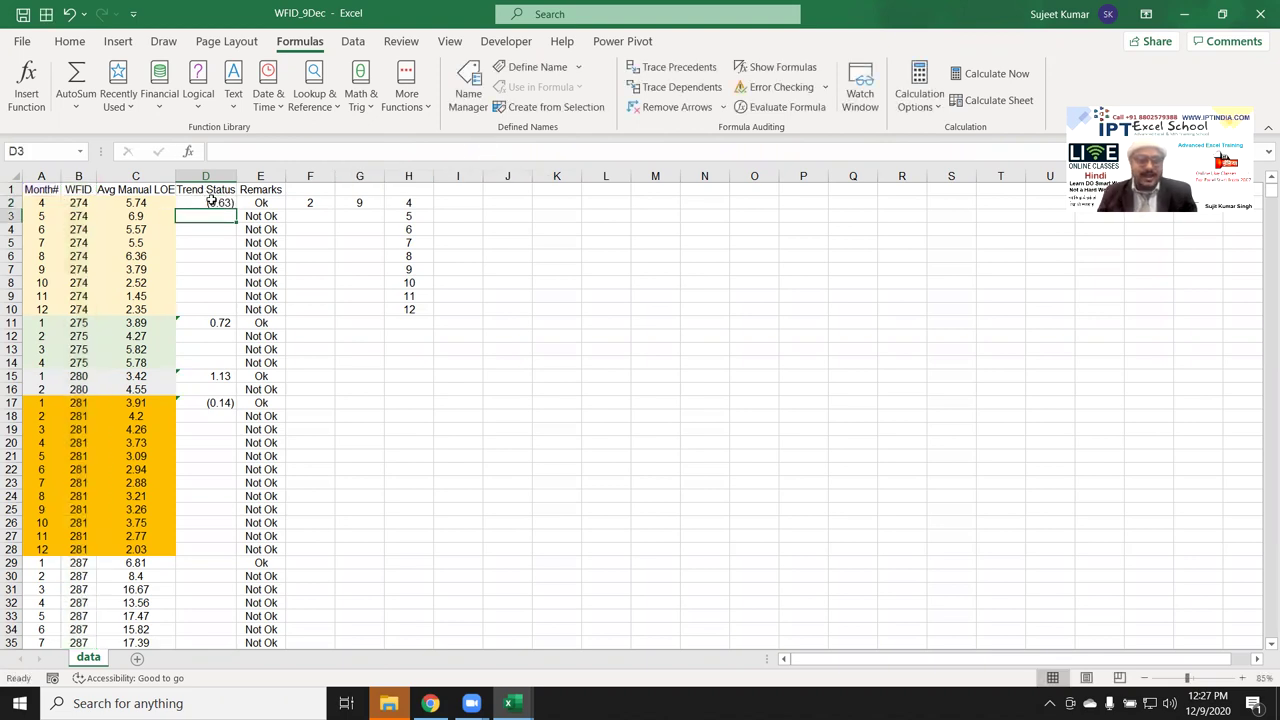
# - Test-fill D2's formula down to D17, then undo the fill below D11
pyautogui.click(213, 200)
pyautogui.moveTo(236, 211); pyautogui.dragTo(230, 325)
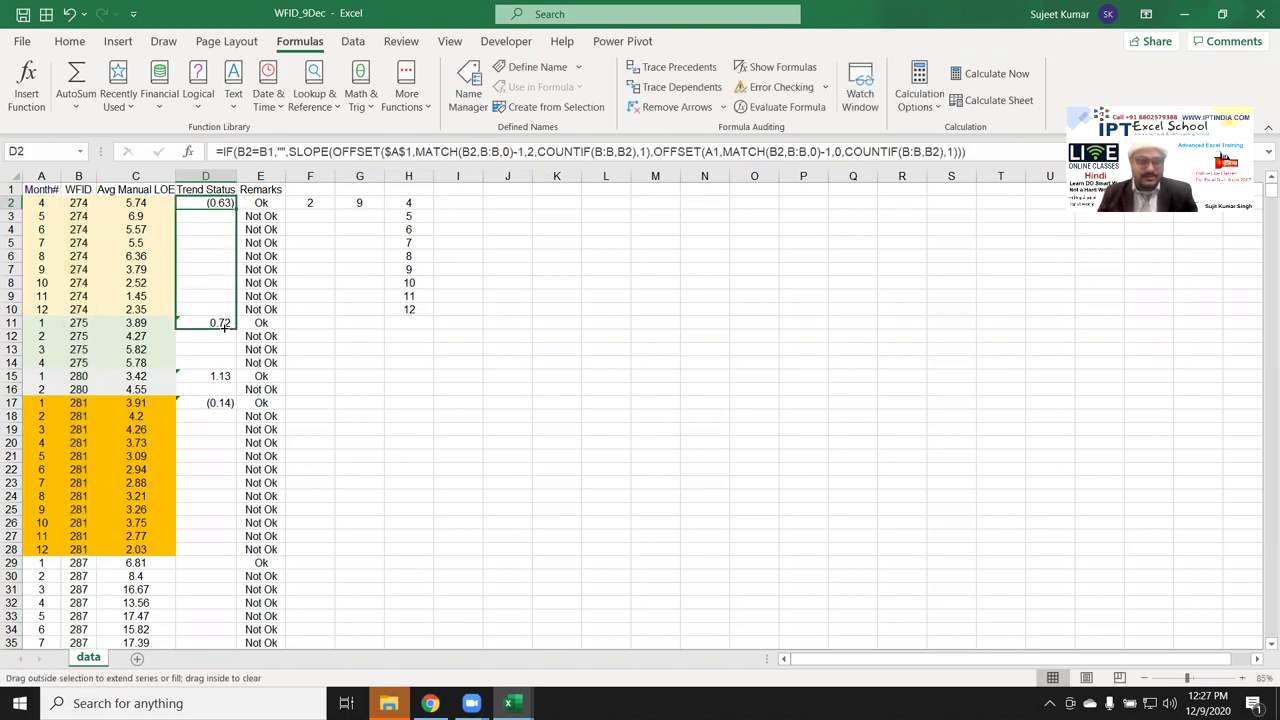
pyautogui.moveTo(236, 327); pyautogui.dragTo(235, 405)
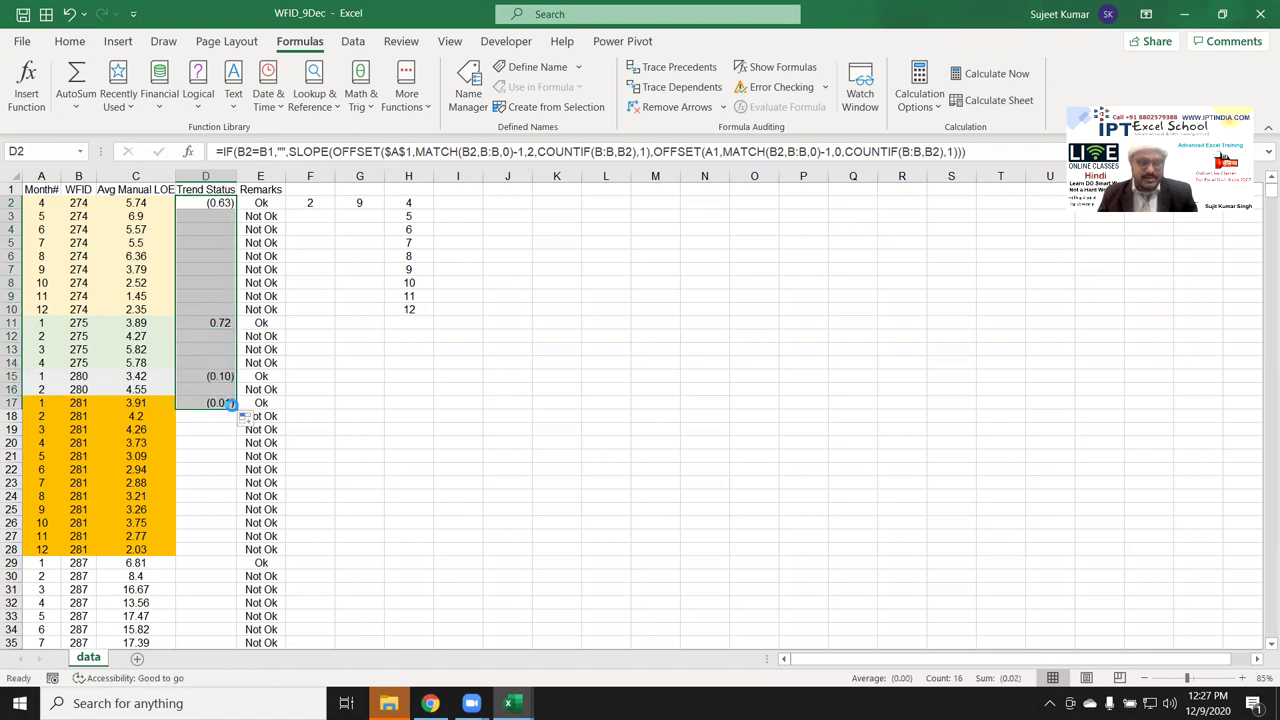
pyautogui.hotkey('ctrl', 'z')
# - Copy D11's formula down to D14 and inspect D15's formula references without changing them
pyautogui.click(216, 322)
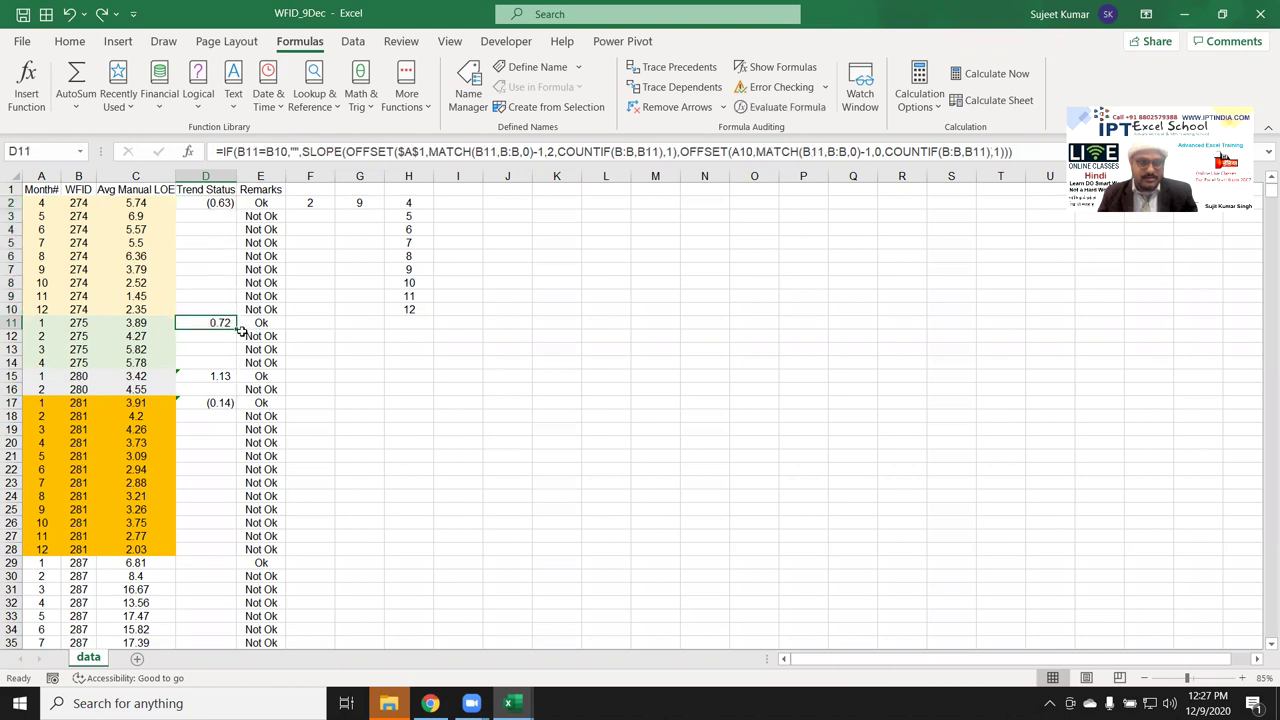
pyautogui.moveTo(239, 330); pyautogui.dragTo(238, 385)
pyautogui.click(228, 362)
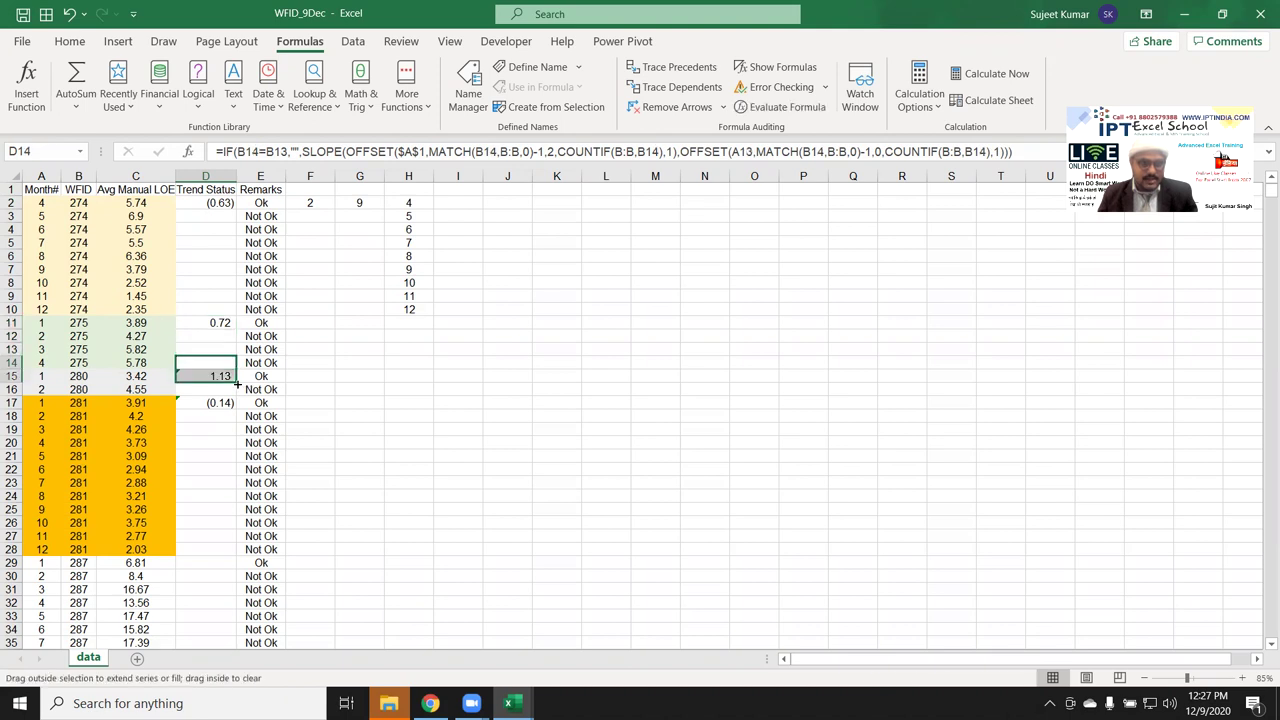
pyautogui.doubleClick(213, 376)
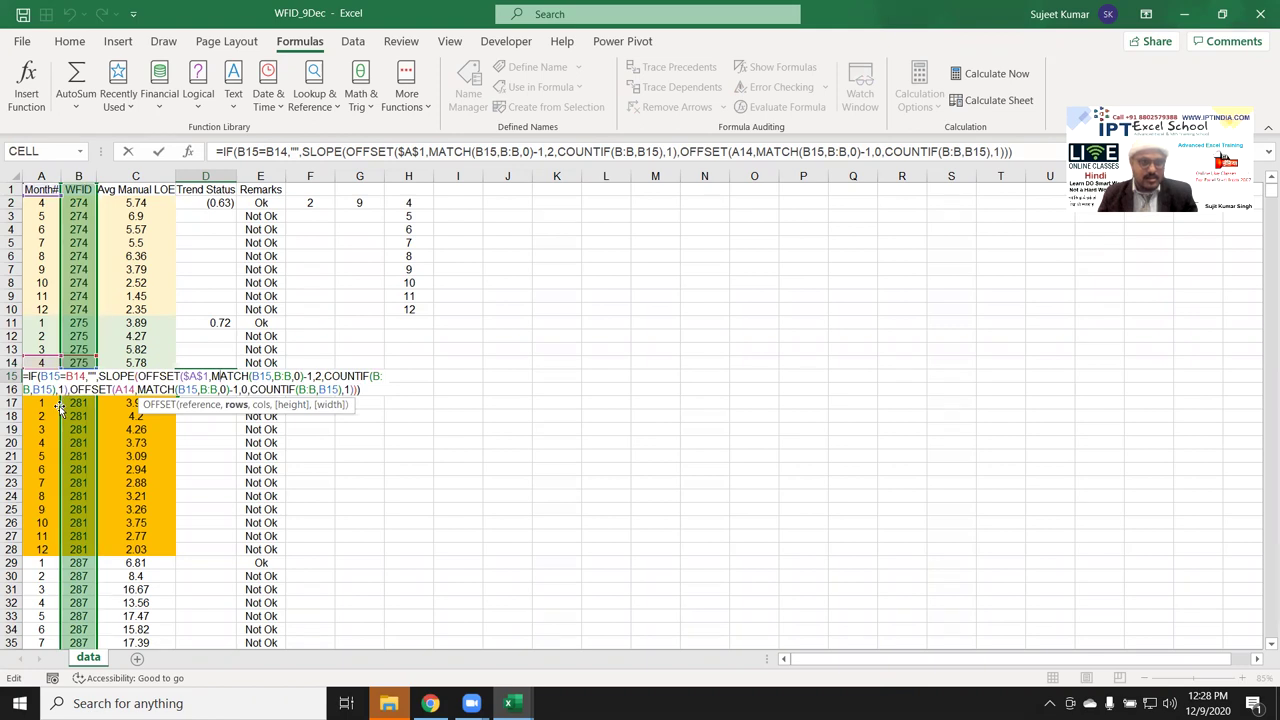
pyautogui.moveTo(58, 362)
pyautogui.mouseDown()
pyautogui.moveTo(92, 360)
pyautogui.moveTo(40, 362)
pyautogui.mouseUp()
pyautogui.press('Escape')
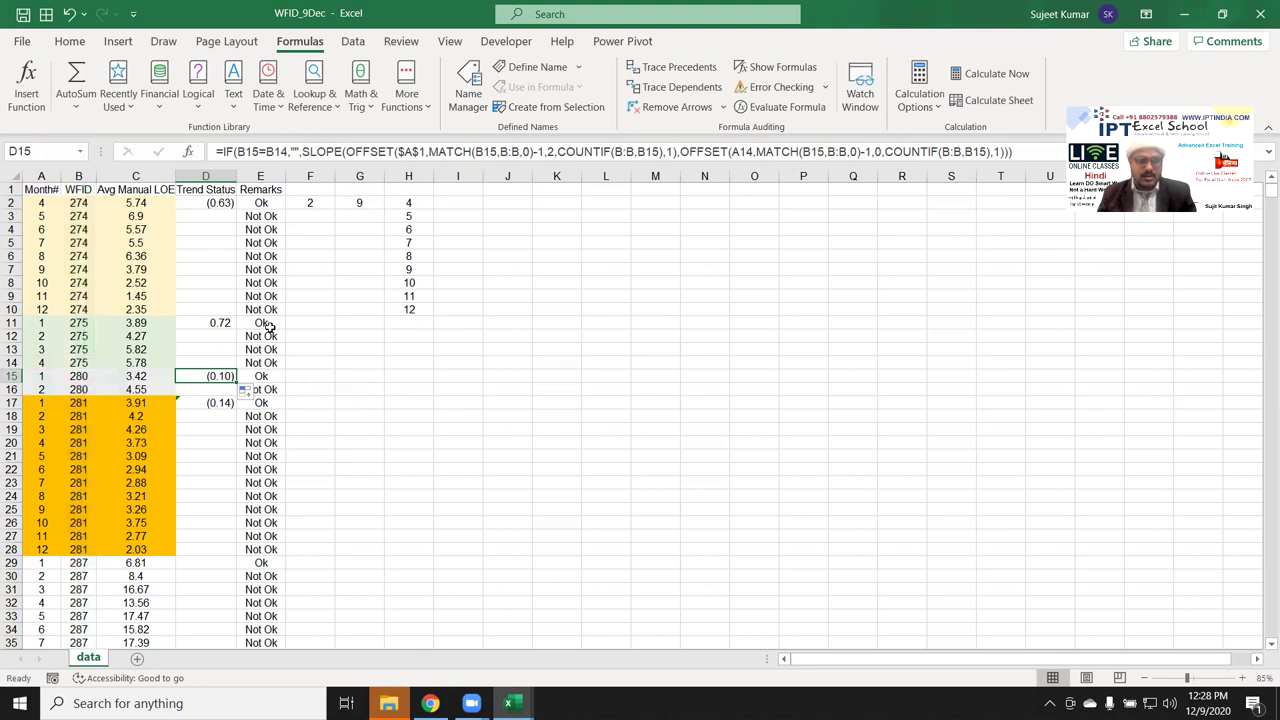
pyautogui.click(230, 200)
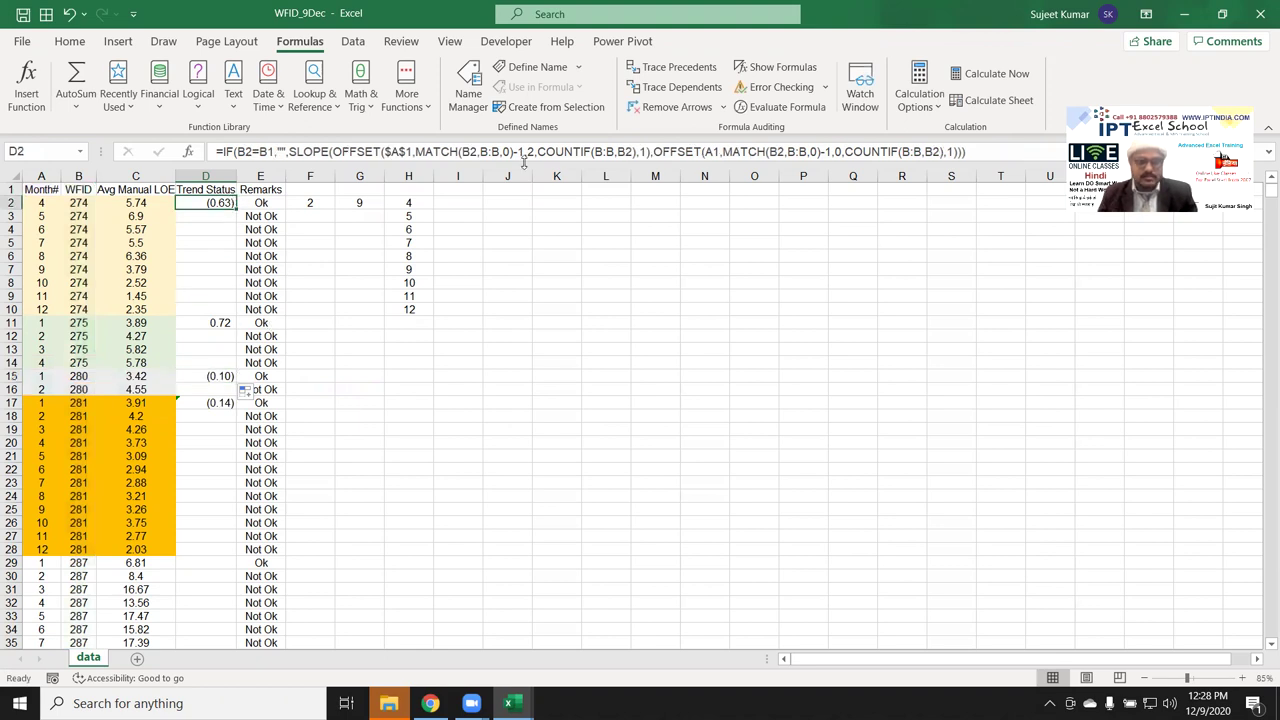
# - Lock the second OFFSET reference in D2 to $A$1, then test-fill to D17 and undo
pyautogui.click(722, 151)
pyautogui.press('F4')
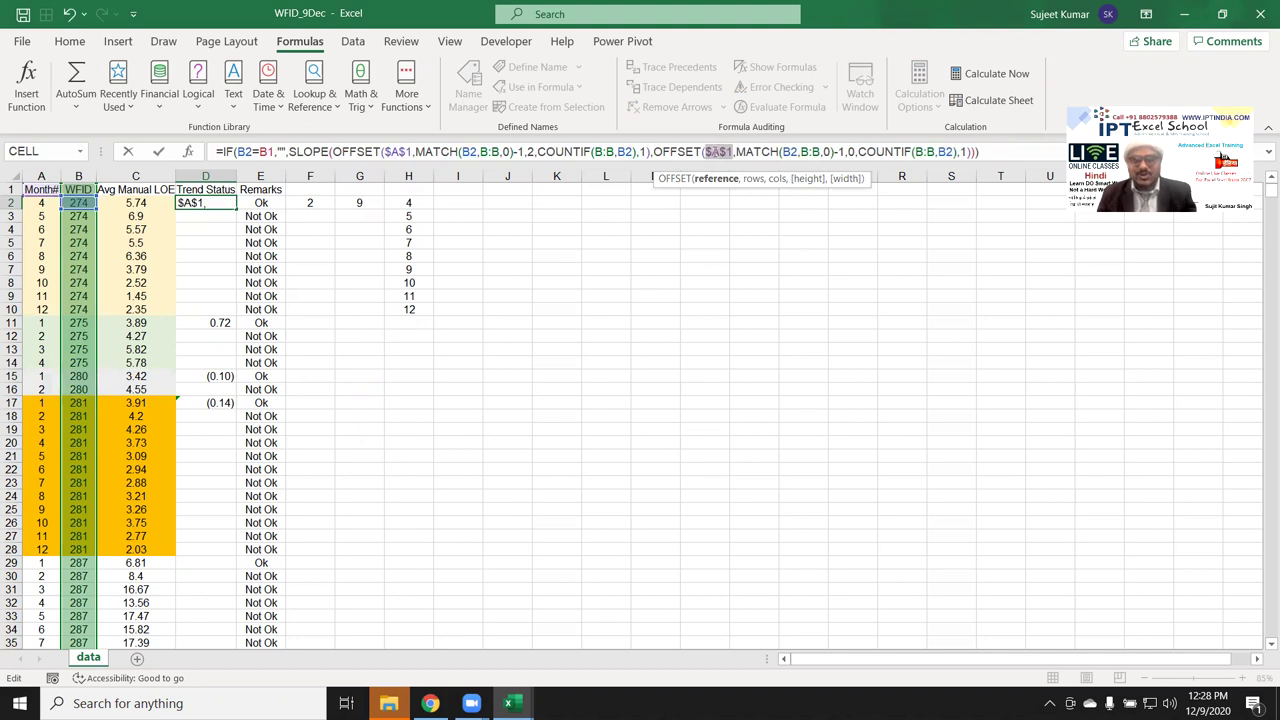
pyautogui.press('Return')
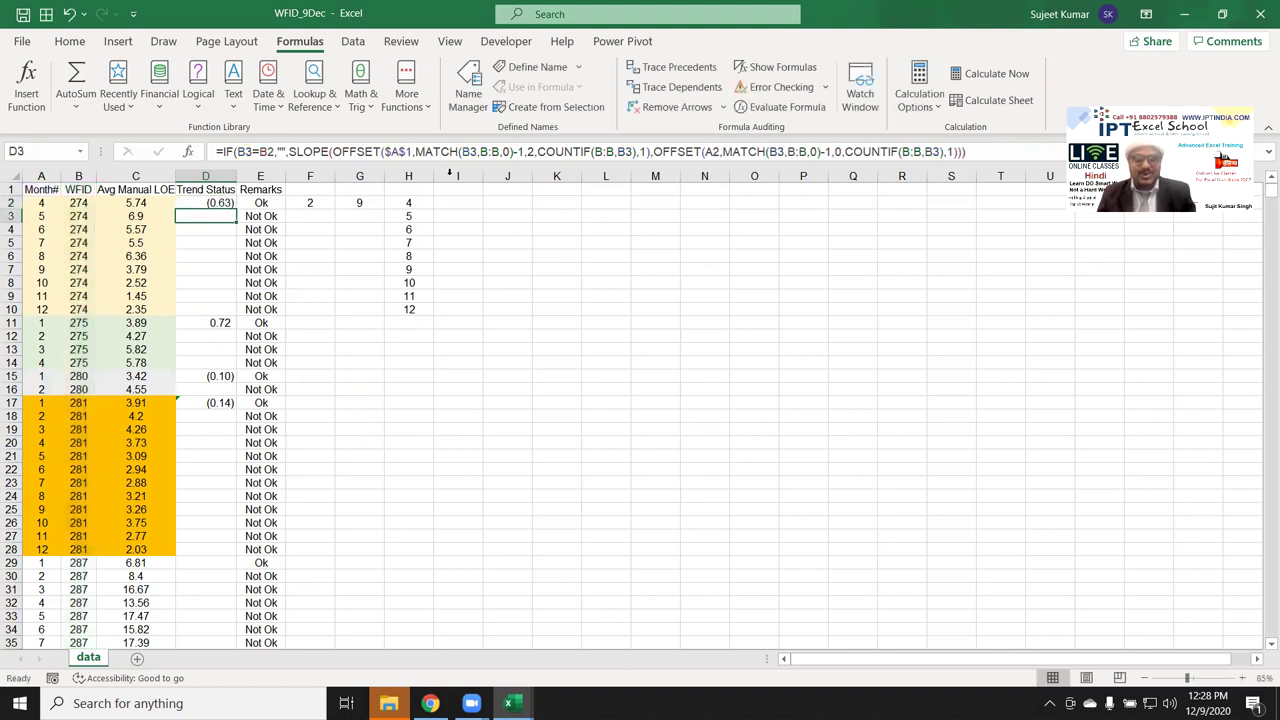
pyautogui.click(213, 203)
pyautogui.moveTo(236, 203); pyautogui.dragTo(236, 405)
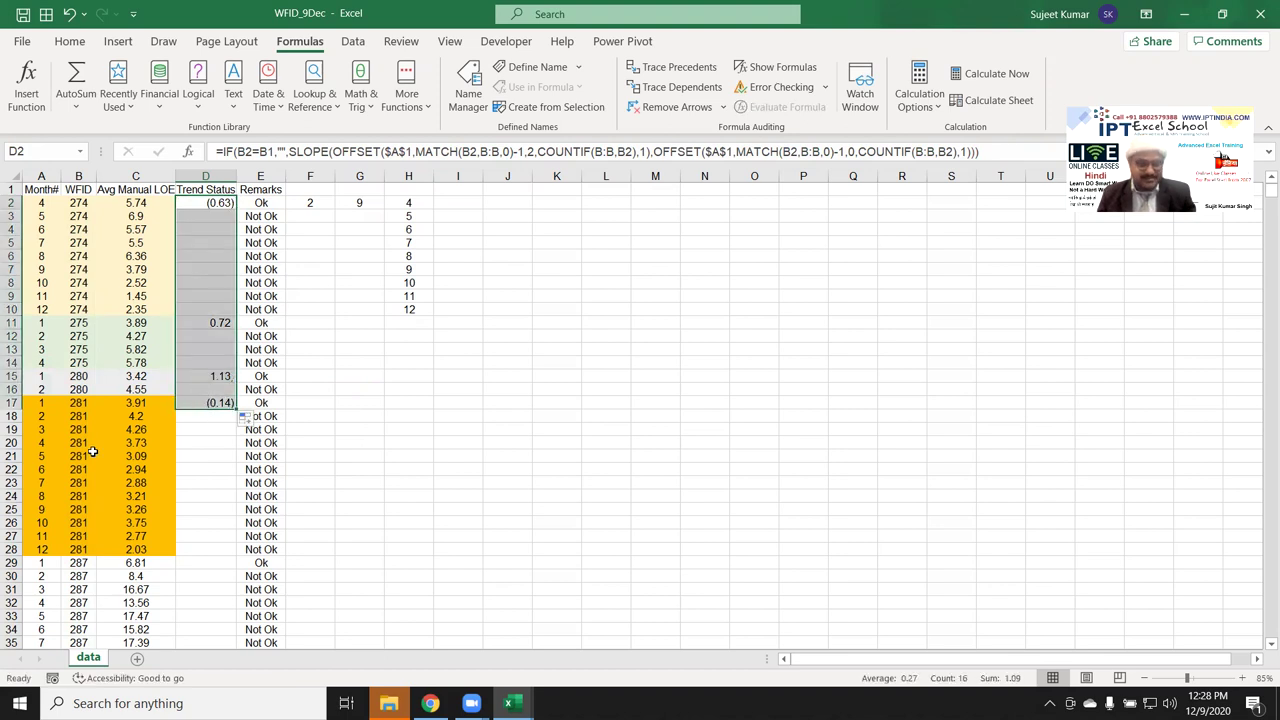
pyautogui.hotkey('ctrl', 'z')
# - Copy D2's formula into D3 and review both cells' references
pyautogui.click(210, 225)
pyautogui.click(218, 203)
pyautogui.doubleClick(218, 203)
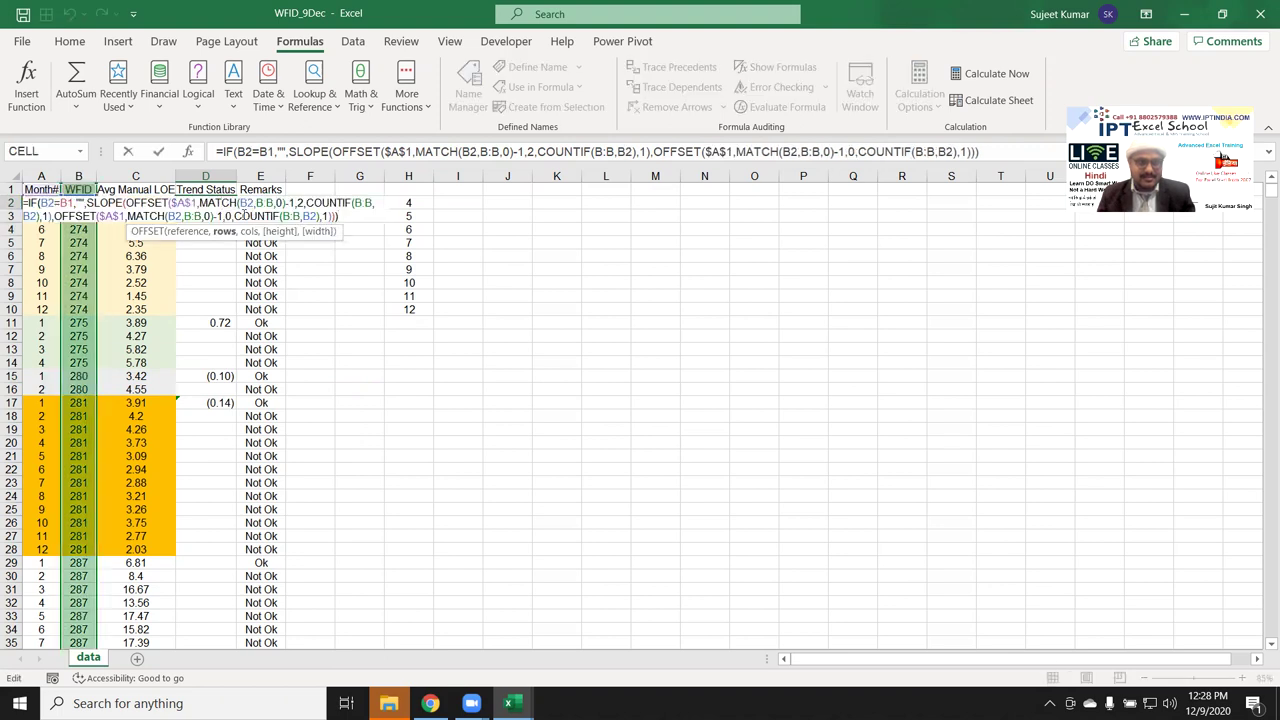
pyautogui.press('Escape')
pyautogui.moveTo(233, 209); pyautogui.dragTo(233, 222)
pyautogui.click(228, 216)
pyautogui.doubleClick(230, 216)
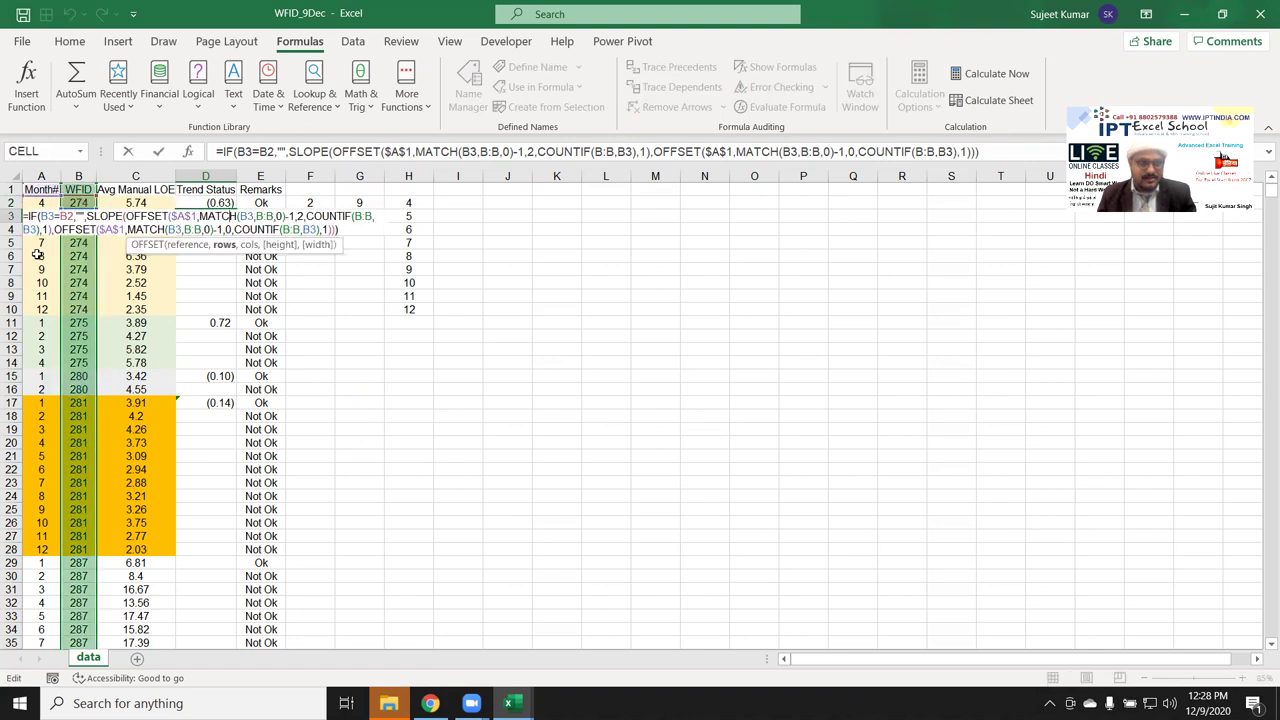
pyautogui.press('Escape')
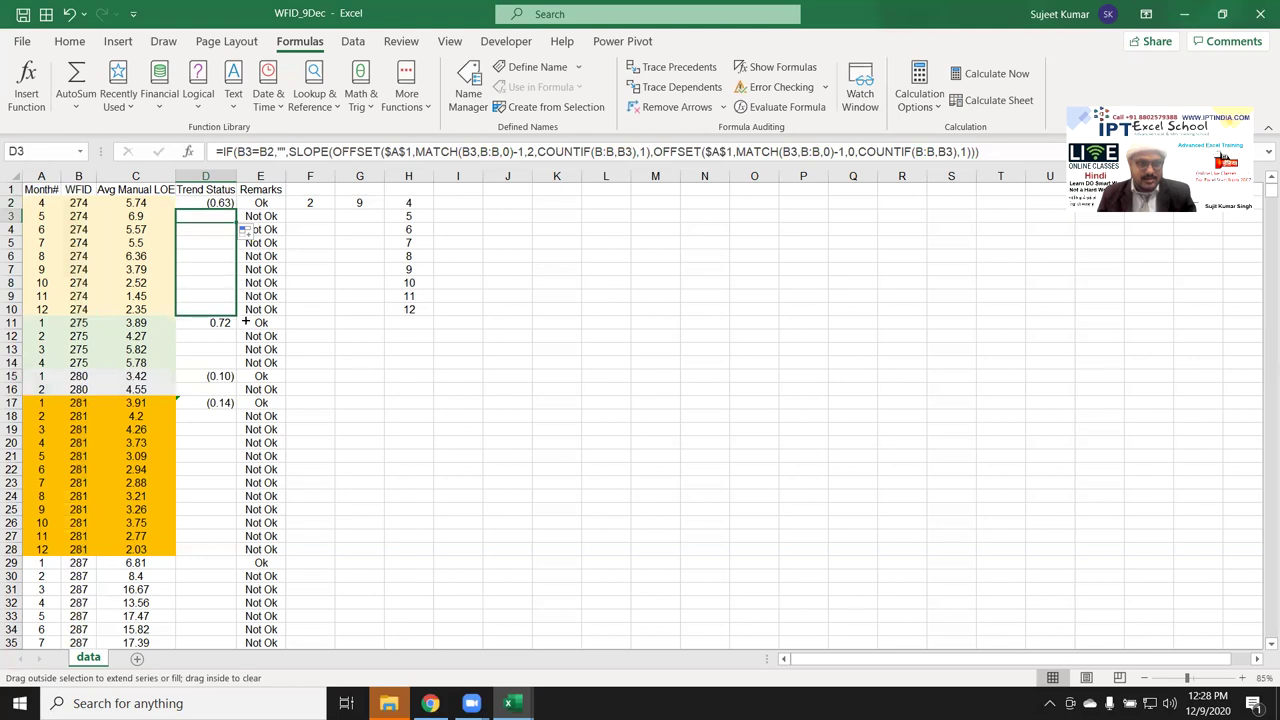
# - Copy the formula through D11, check D15 and D11, then fill D2's formula down to row 24
pyautogui.moveTo(241, 283); pyautogui.dragTo(244, 326)
pyautogui.click(223, 389)
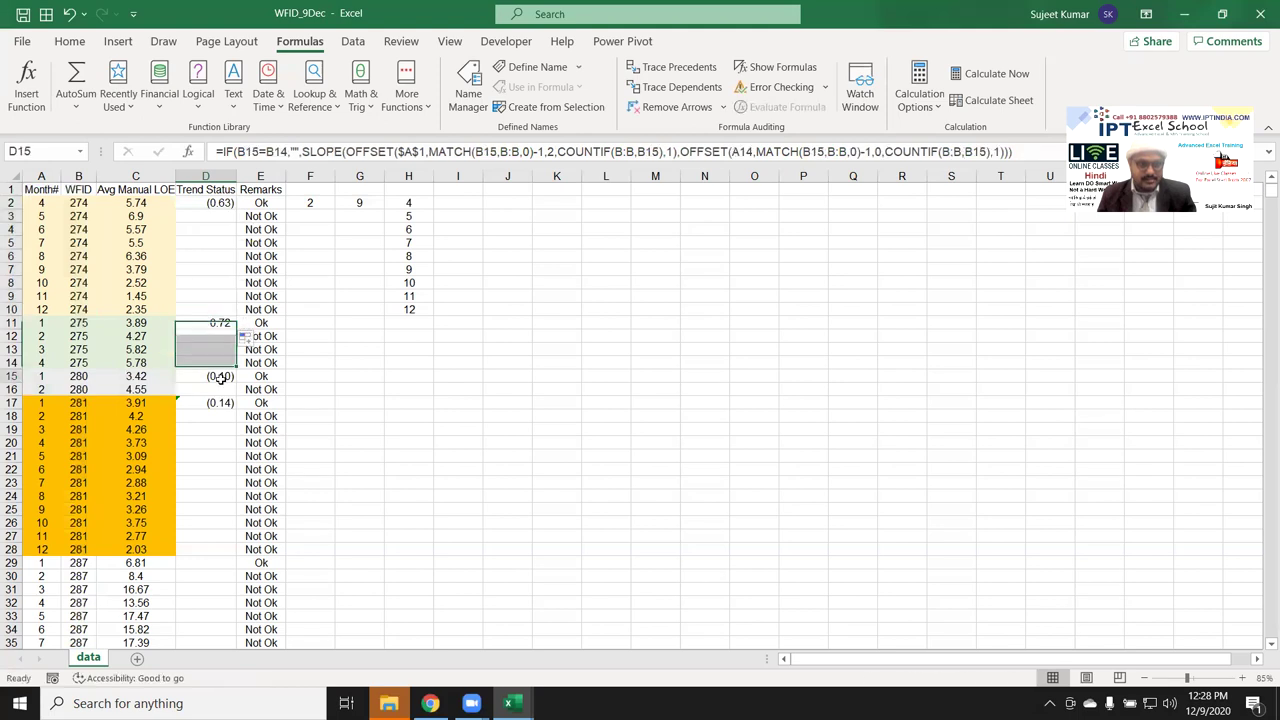
pyautogui.doubleClick(213, 376)
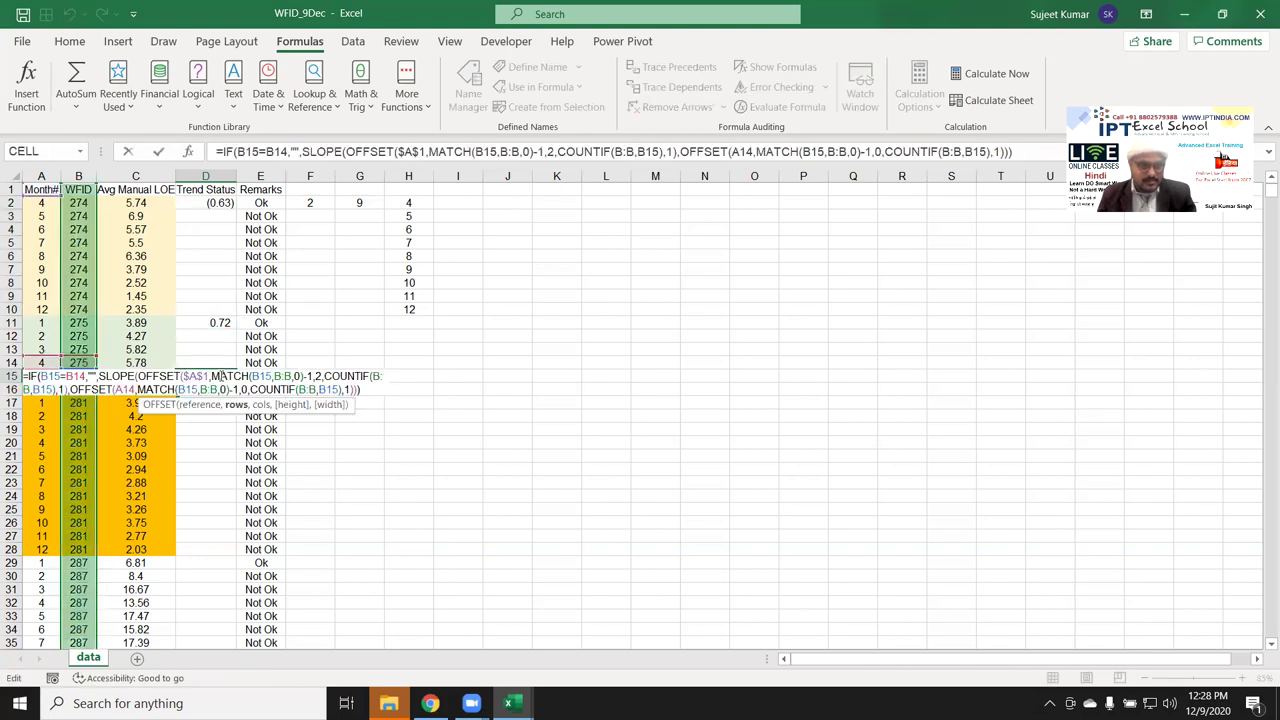
pyautogui.press('Escape')
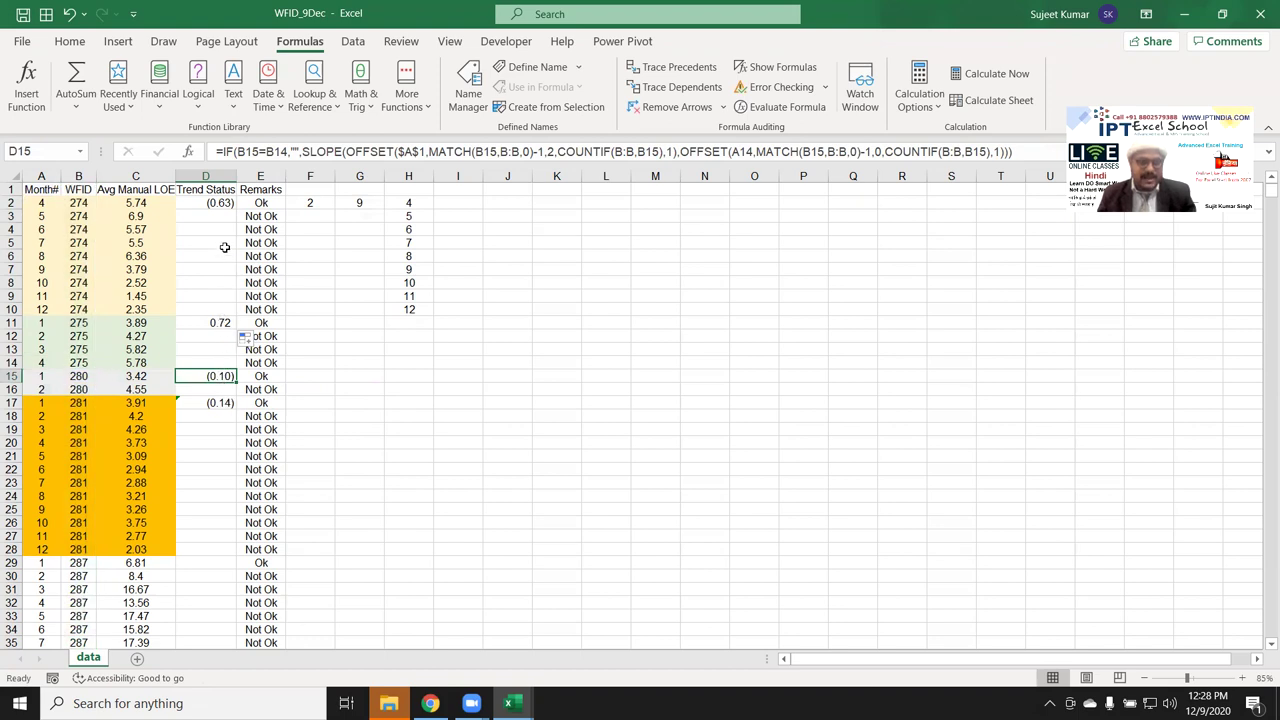
pyautogui.click(220, 323)
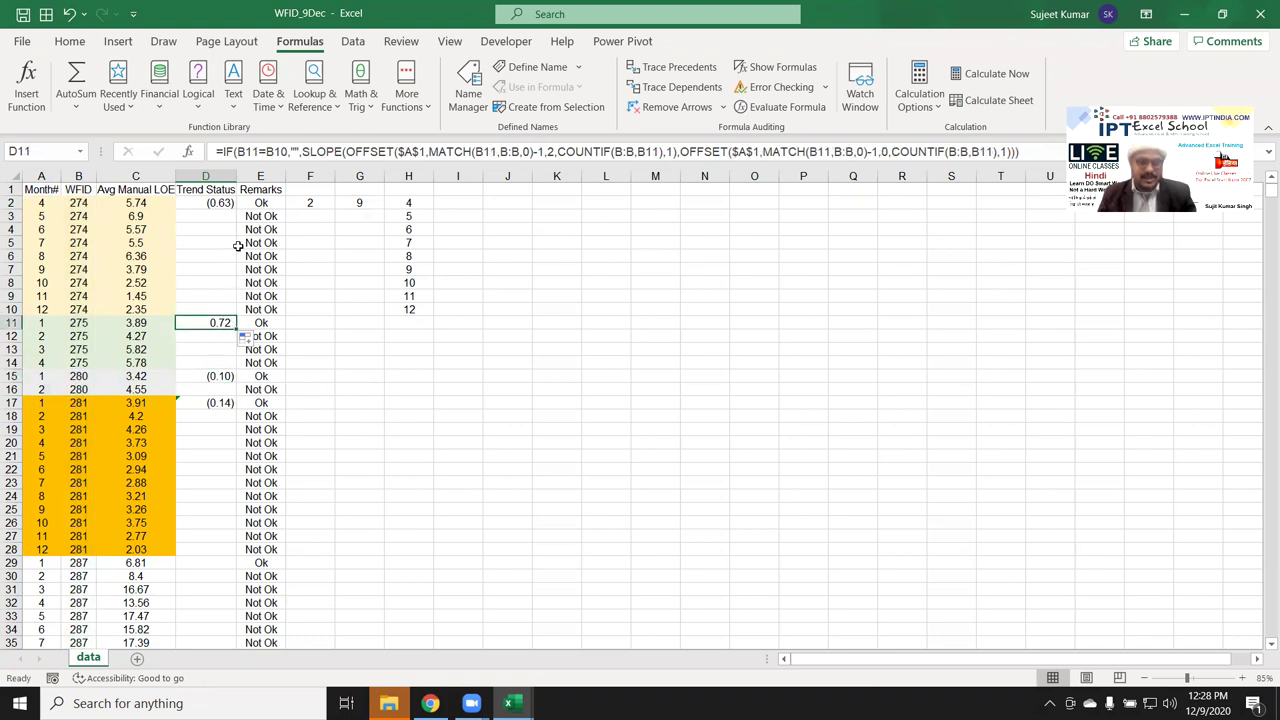
pyautogui.click(227, 203)
pyautogui.moveTo(237, 209); pyautogui.dragTo(238, 503)
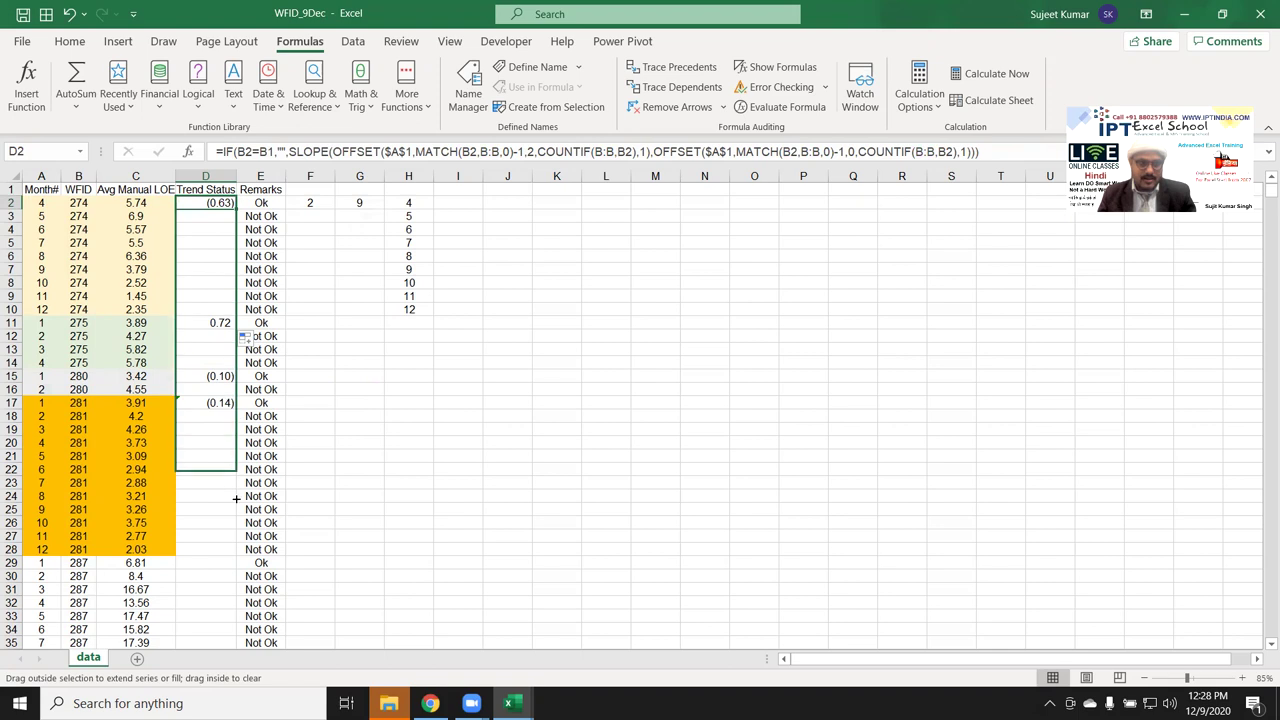
# - Copy the formula from D23 through D33 and check D29's 0.51 slope for WFID 287
pyautogui.scroll(-2, 222, 440)
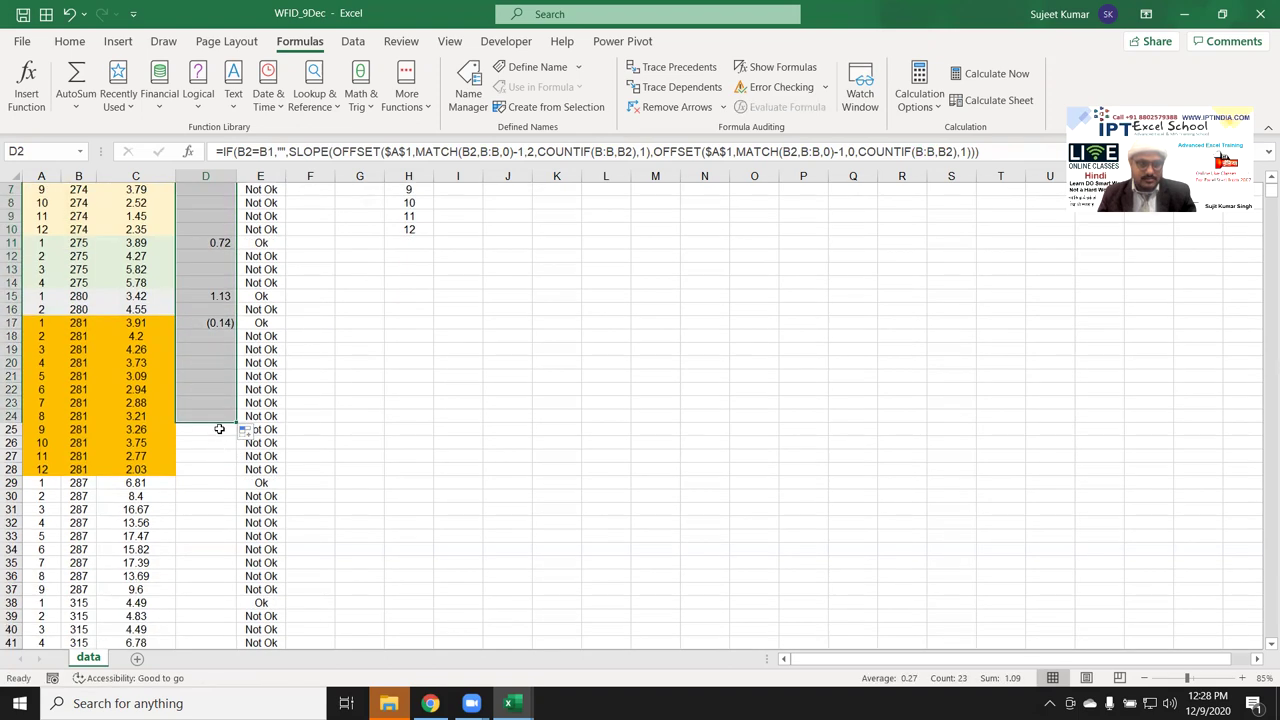
pyautogui.click(227, 408)
pyautogui.moveTo(233, 406); pyautogui.dragTo(237, 540)
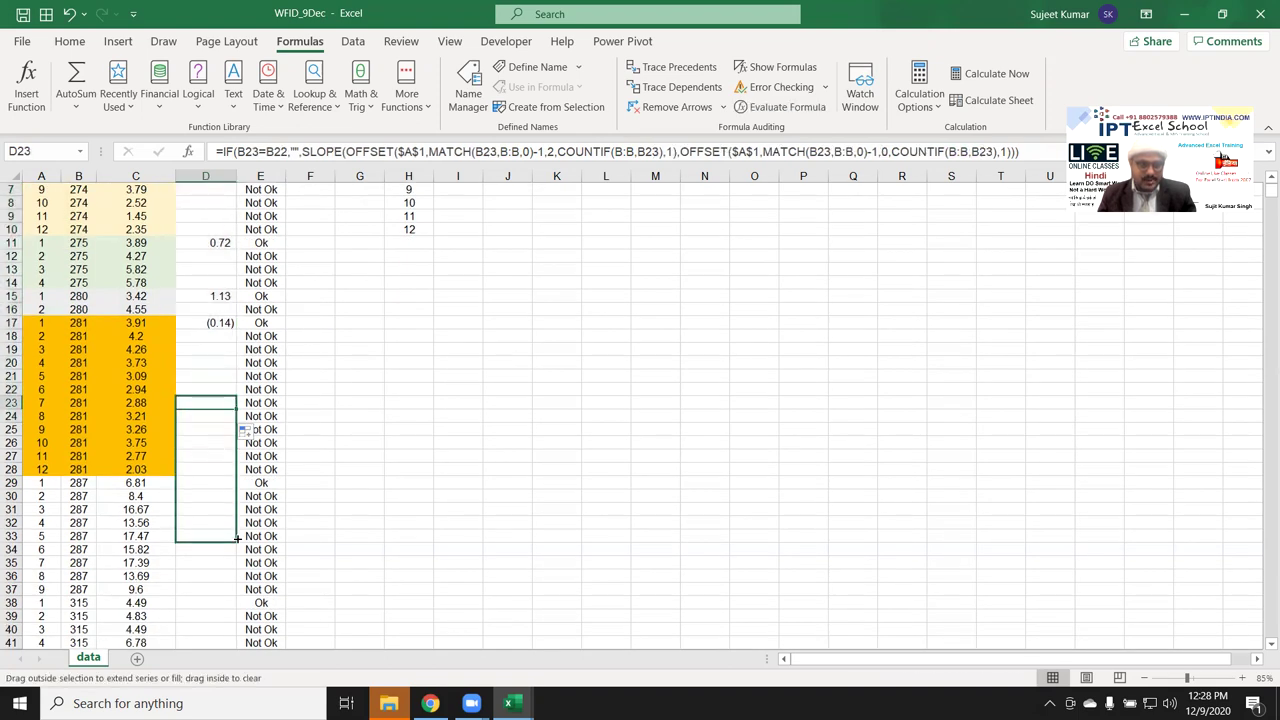
pyautogui.click(193, 488)
pyautogui.hotkey('ctrl', 'shift', 'Down')
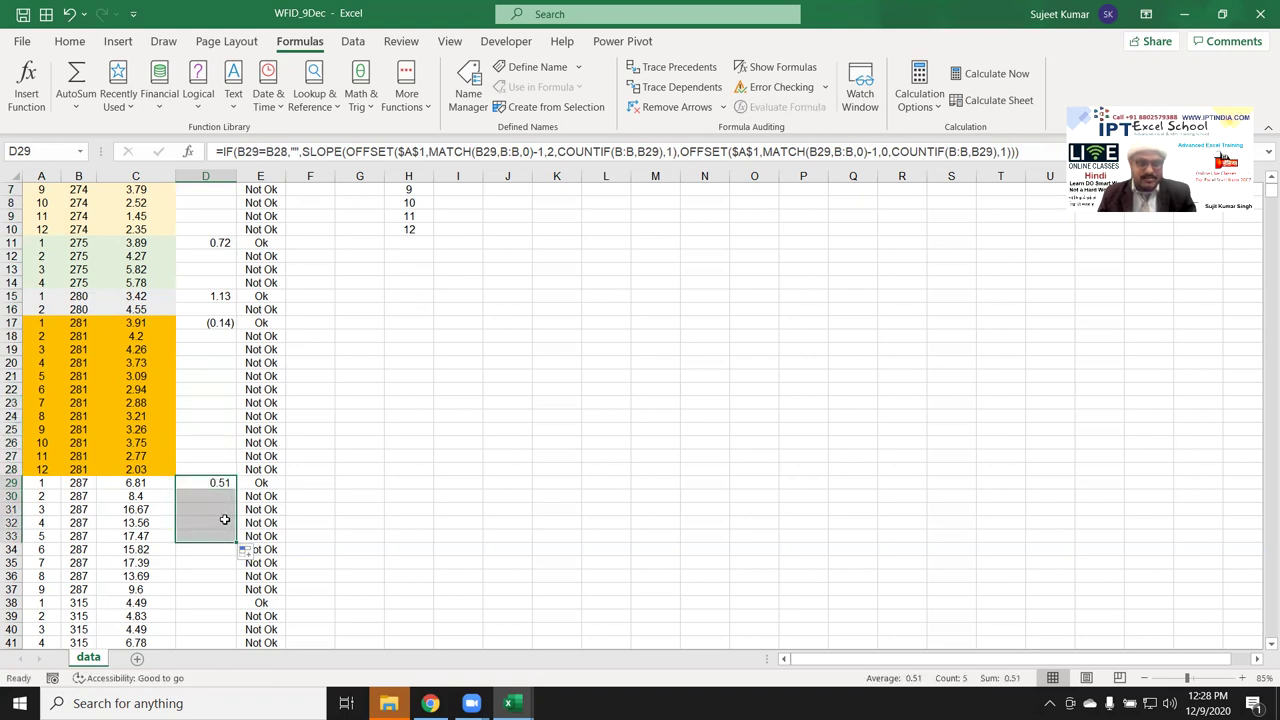
# - Fill the Trend Status formula from D33 down to the last data row
pyautogui.click(228, 538)
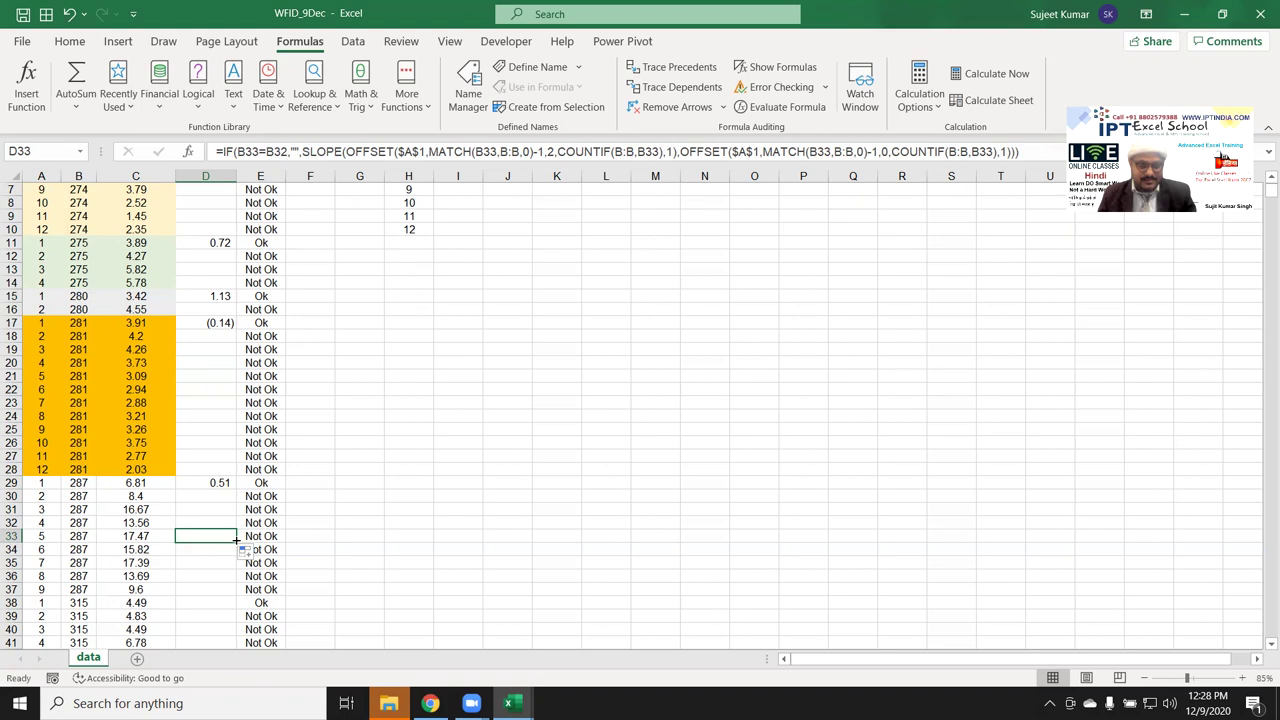
pyautogui.doubleClick(237, 540)
pyautogui.scroll(-6, 220, 540)
pyautogui.scroll(-3, 213, 540)
pyautogui.scroll(-3, 213, 540)
pyautogui.scroll(-5, 213, 540)
pyautogui.scroll(-9, 213, 540)
pyautogui.scroll(-6, 213, 538)
pyautogui.scroll(-4, 213, 535)
pyautogui.scroll(-4, 213, 535)
pyautogui.scroll(-3, 211, 531)
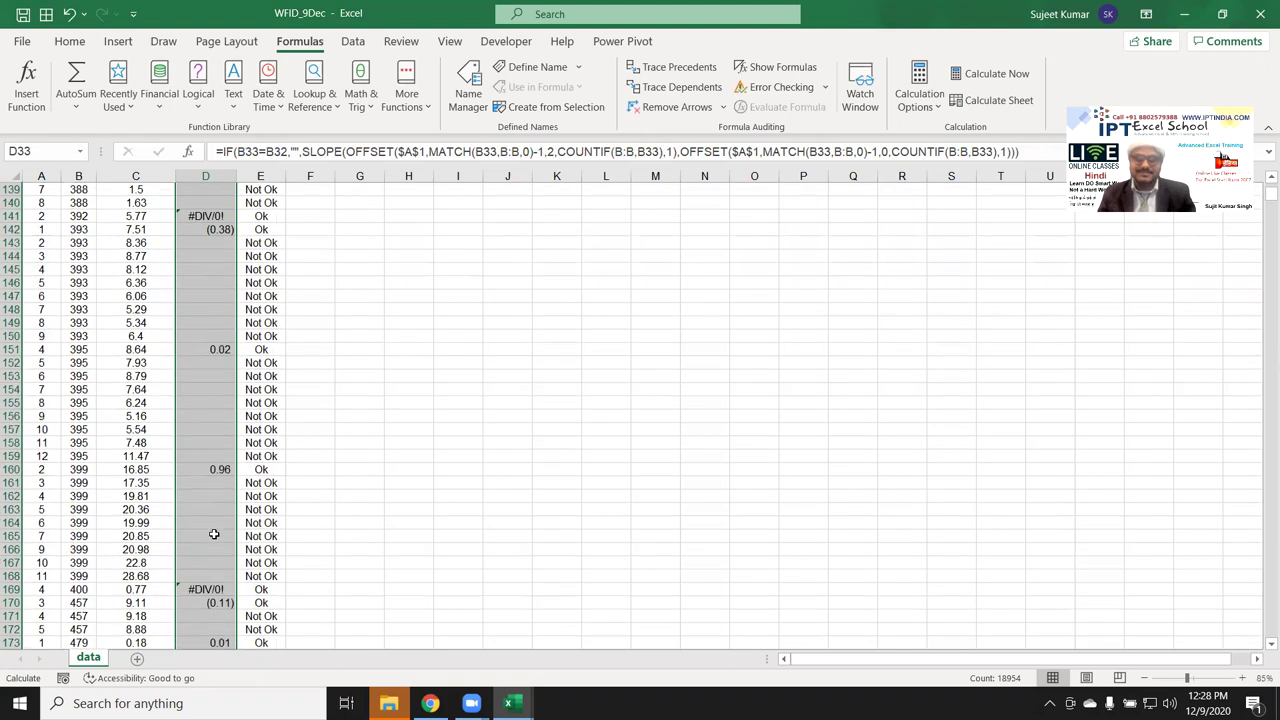
# - Inspect D141's #DIV/0! result for single-row WFID 392, then scroll back up
pyautogui.scroll(3, 211, 428)
pyautogui.click(207, 336)
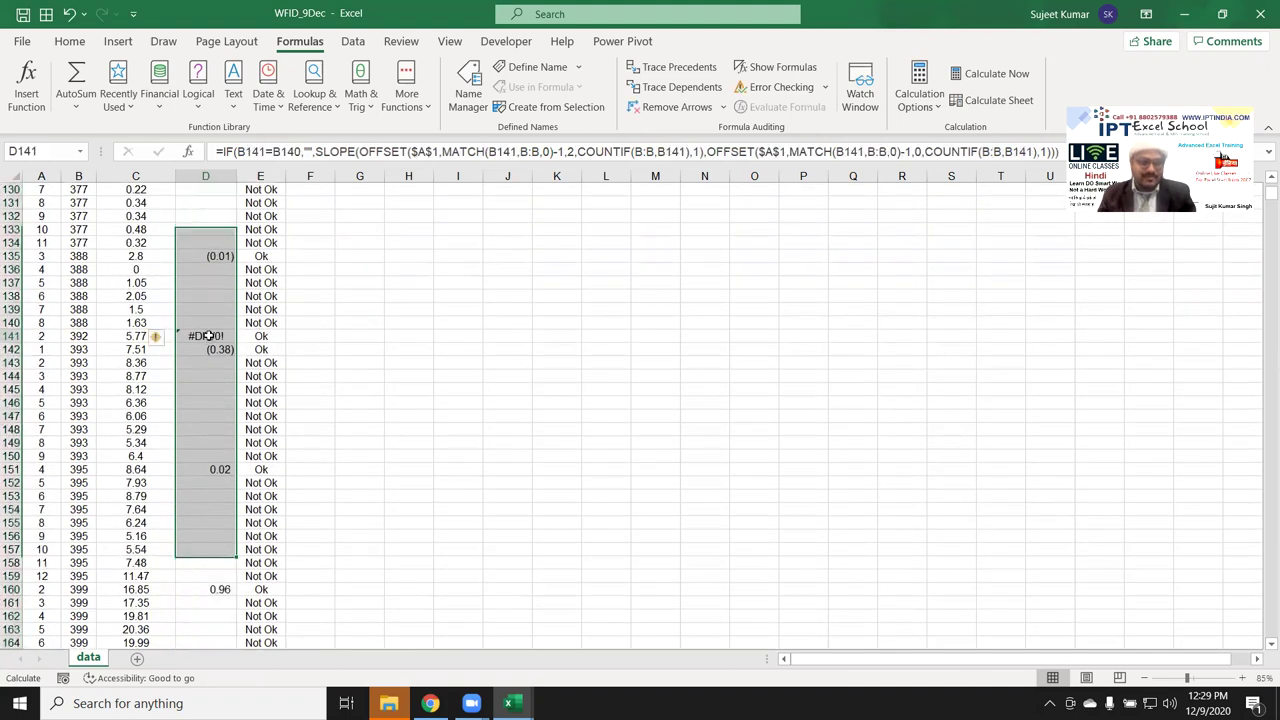
pyautogui.doubleClick(207, 336)
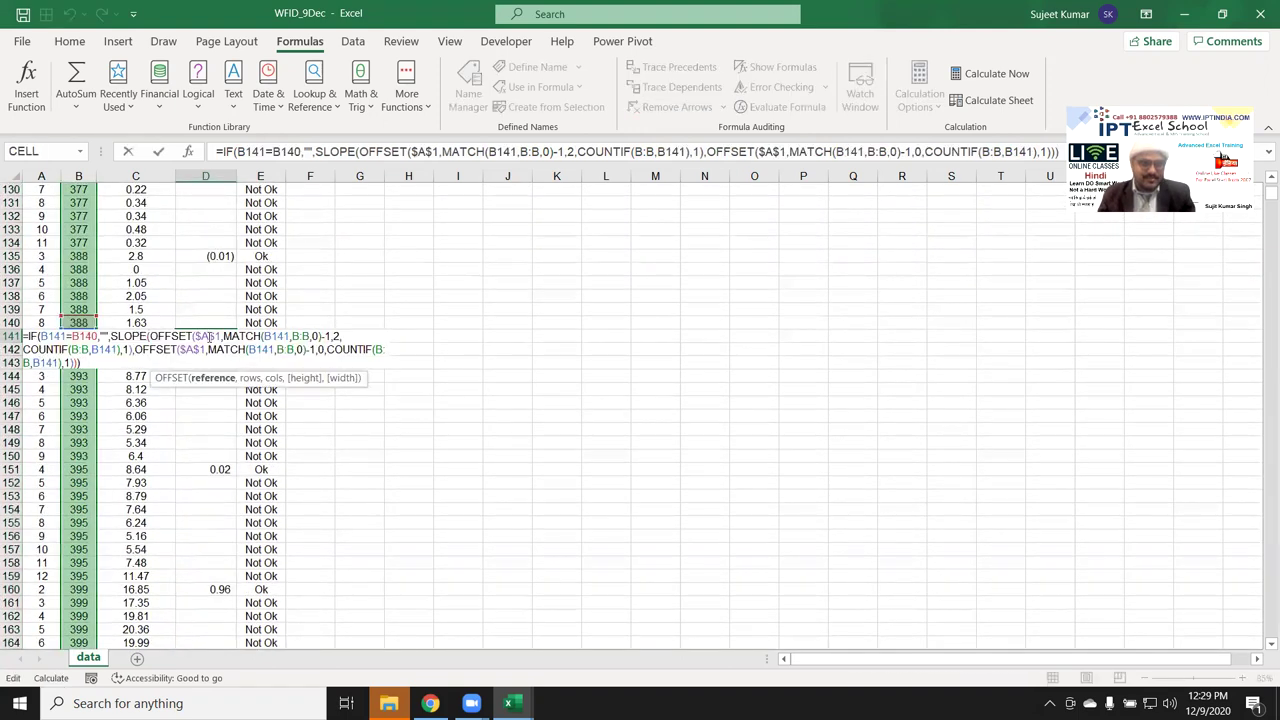
pyautogui.press('Escape')
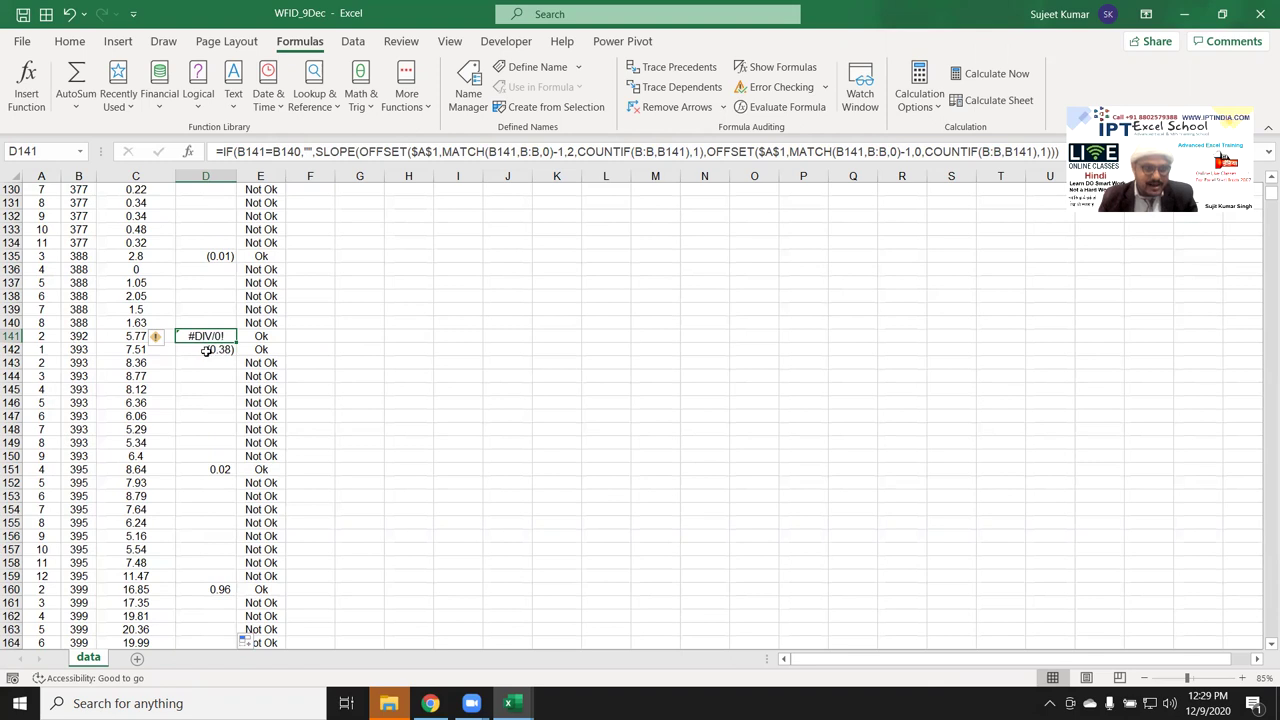
pyautogui.scroll(4, 206, 350)
pyautogui.scroll(8, 249, 352)
pyautogui.scroll(6, 249, 352)
pyautogui.scroll(13, 249, 352)
pyautogui.scroll(7, 249, 352)
pyautogui.scroll(6, 249, 352)
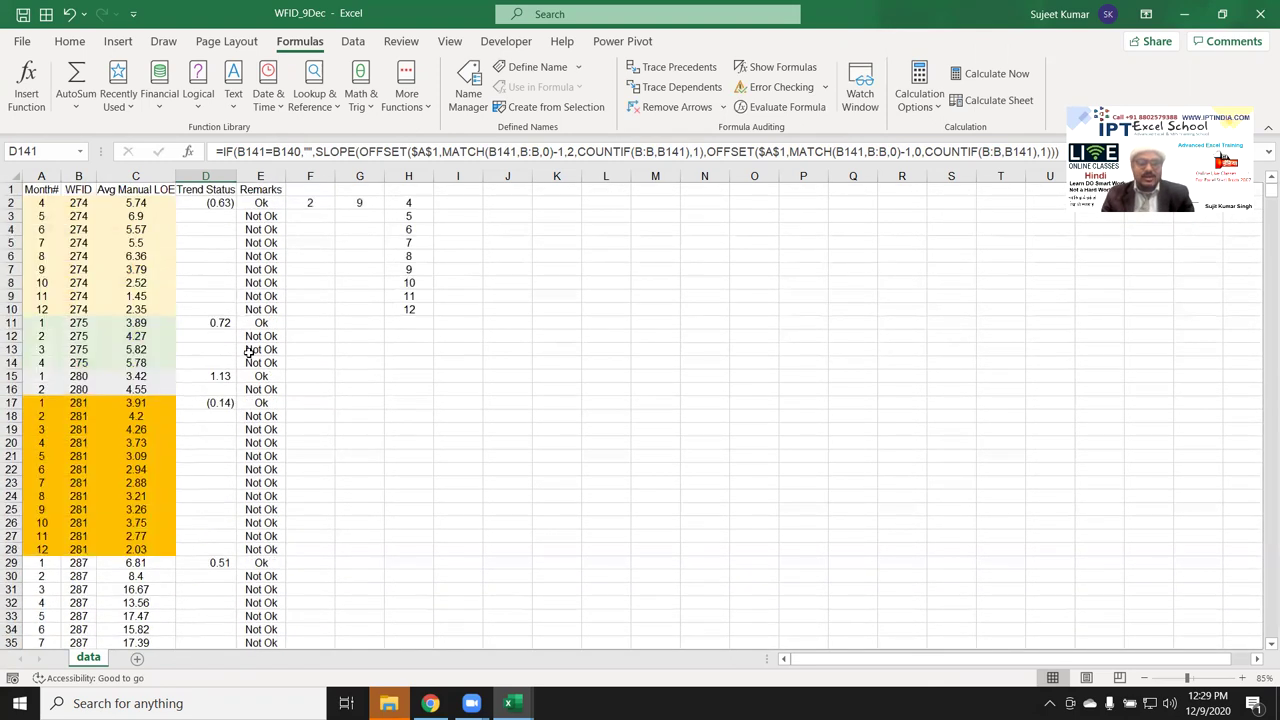
pyautogui.click(356, 205)
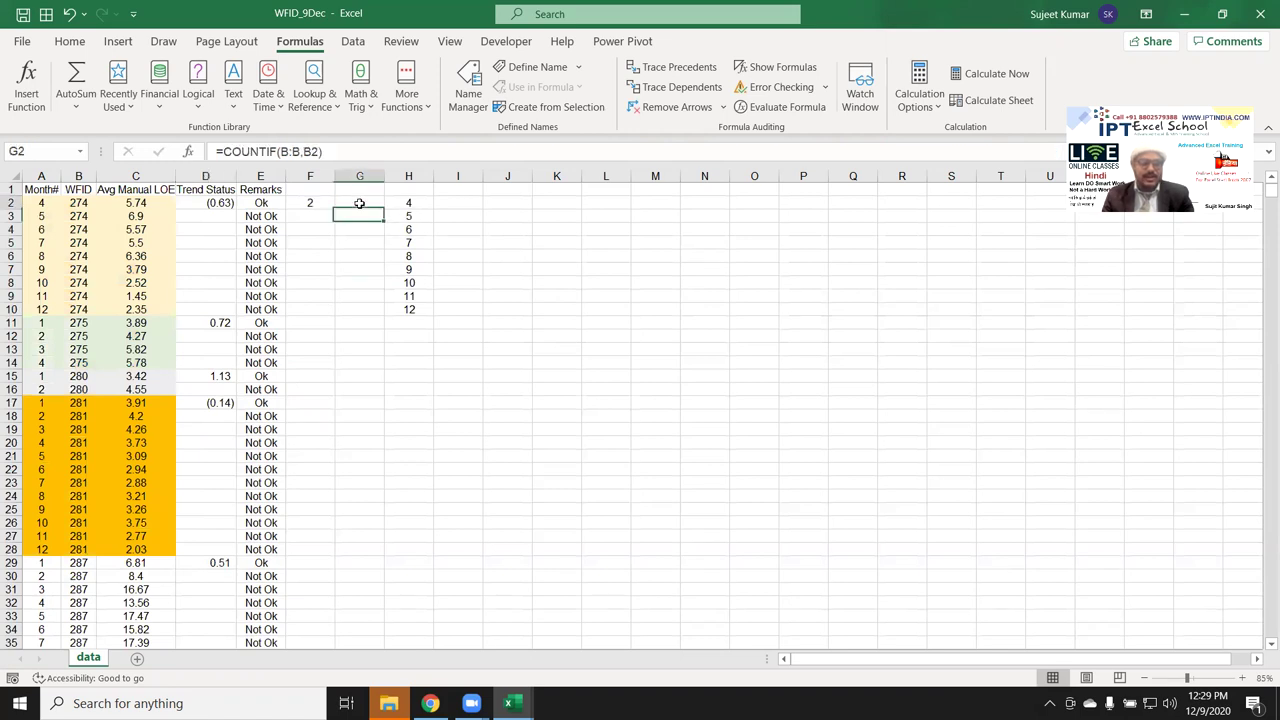
pyautogui.click(405, 216)
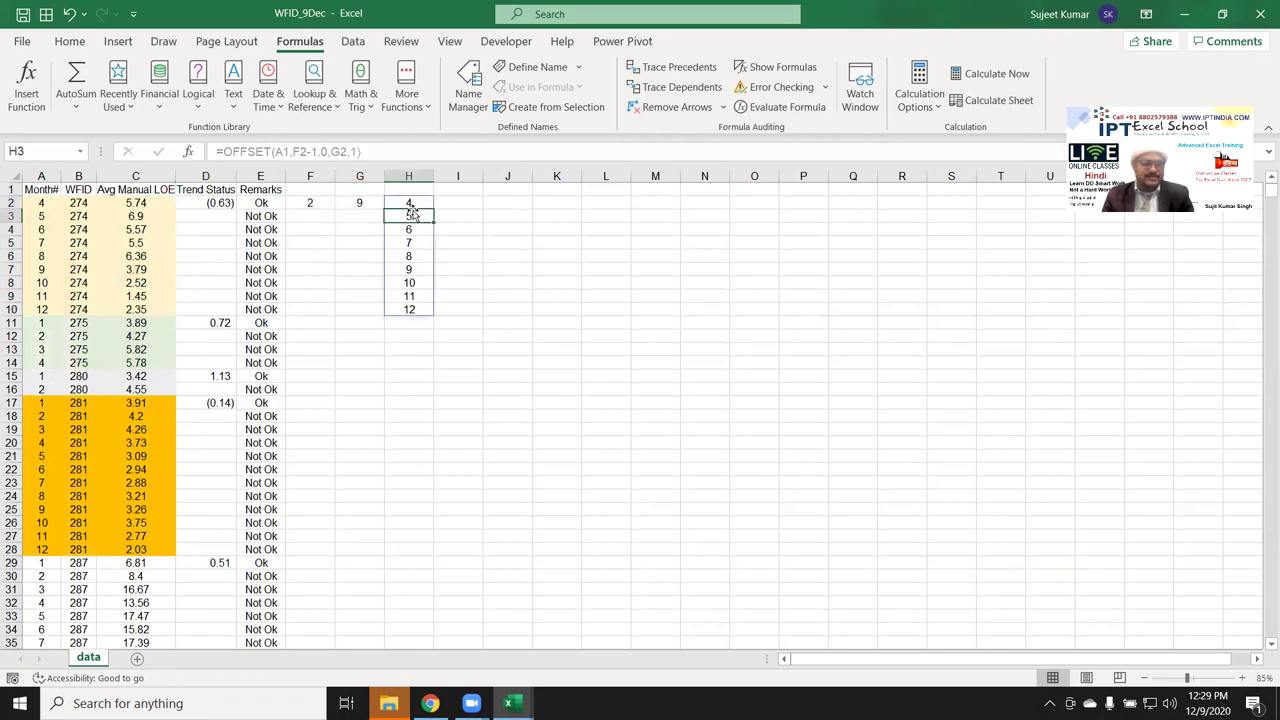
pyautogui.click(225, 281)
pyautogui.click(224, 212)
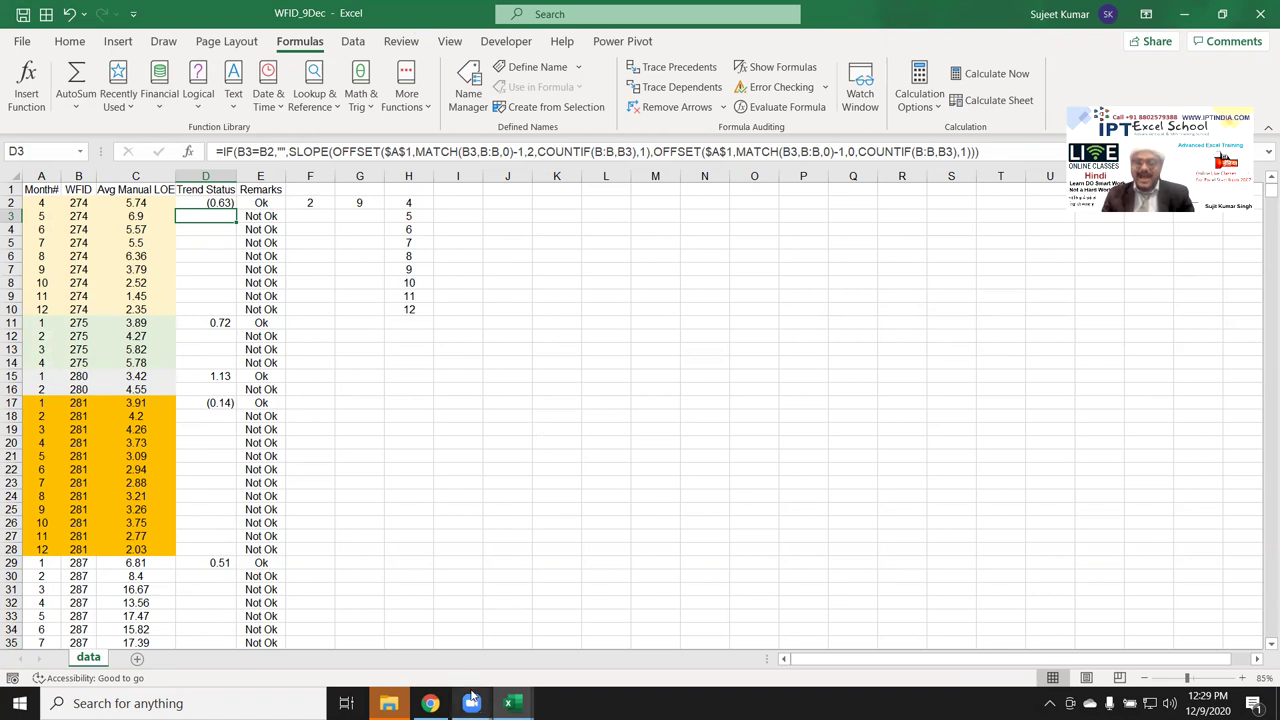
pyautogui.moveTo(460, 697)
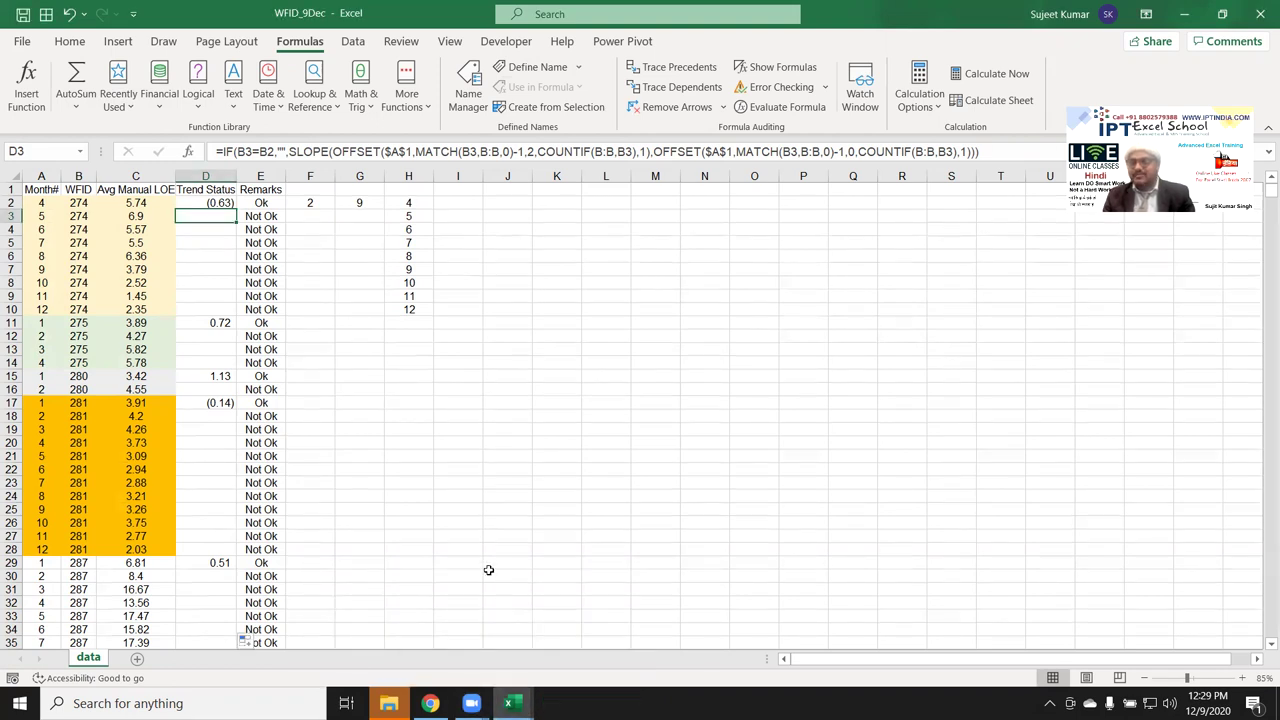
pyautogui.click(557, 437)
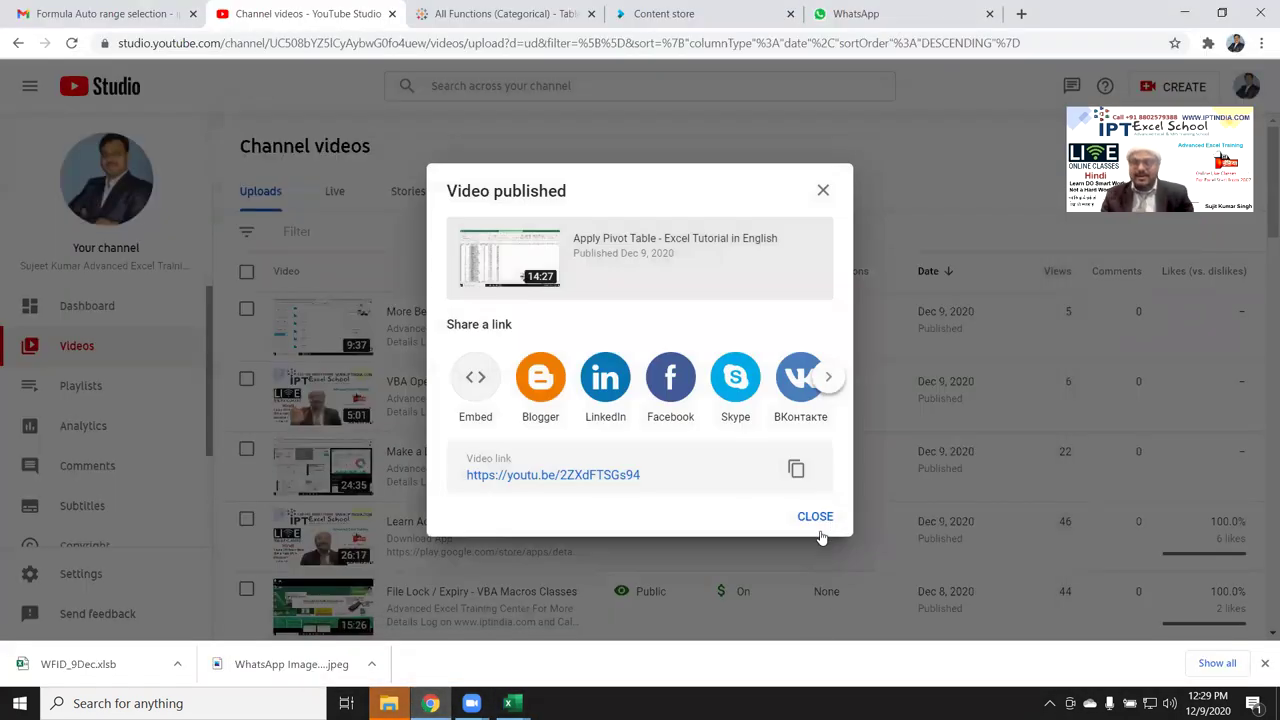
# - Close the Video published notice and switch to the Classplus content store
pyautogui.click(818, 519)
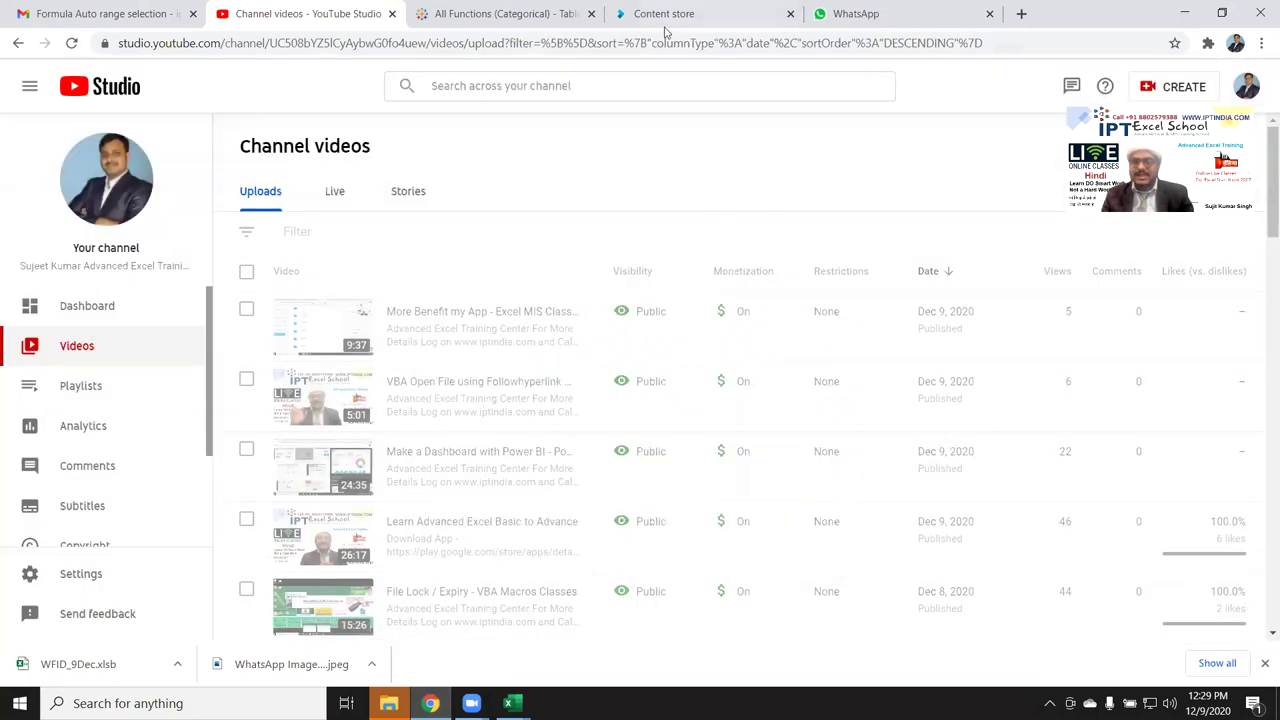
pyautogui.click(665, 20)
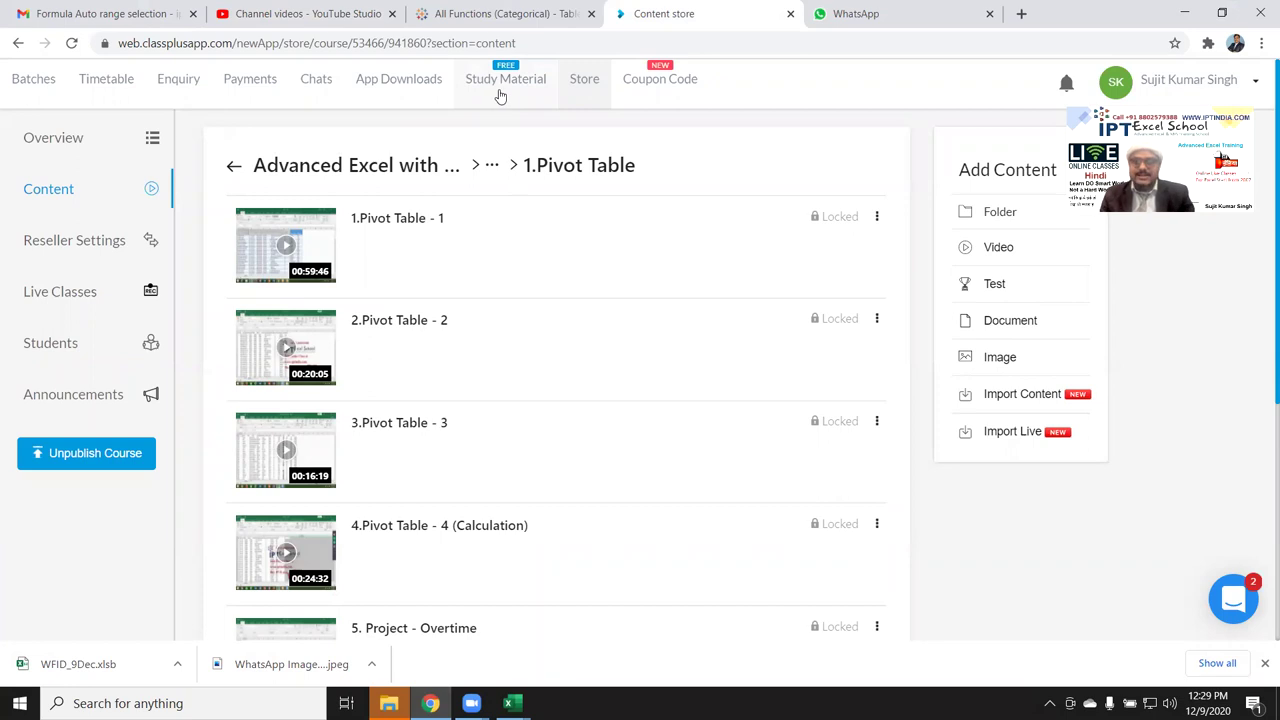
# - Browse the free study material videos, then go to the course store
pyautogui.click(500, 90)
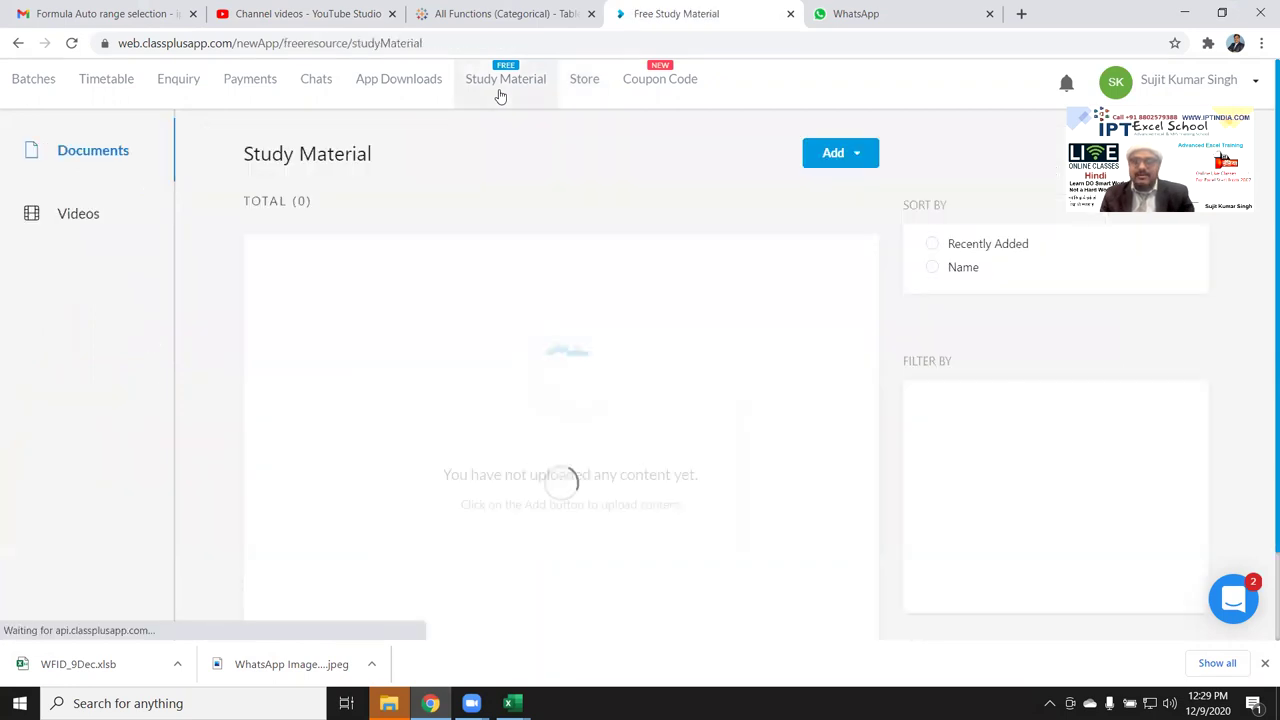
pyautogui.click(79, 214)
pyautogui.scroll(-3, 499, 524)
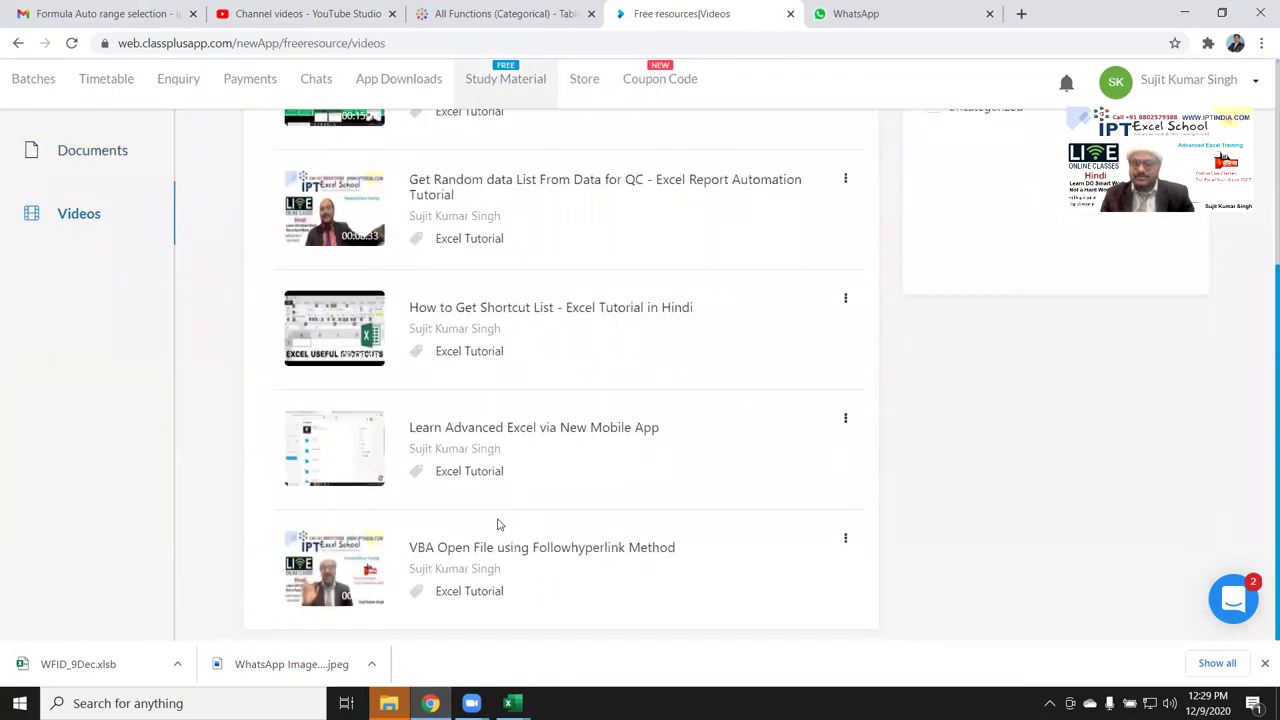
pyautogui.scroll(3, 499, 524)
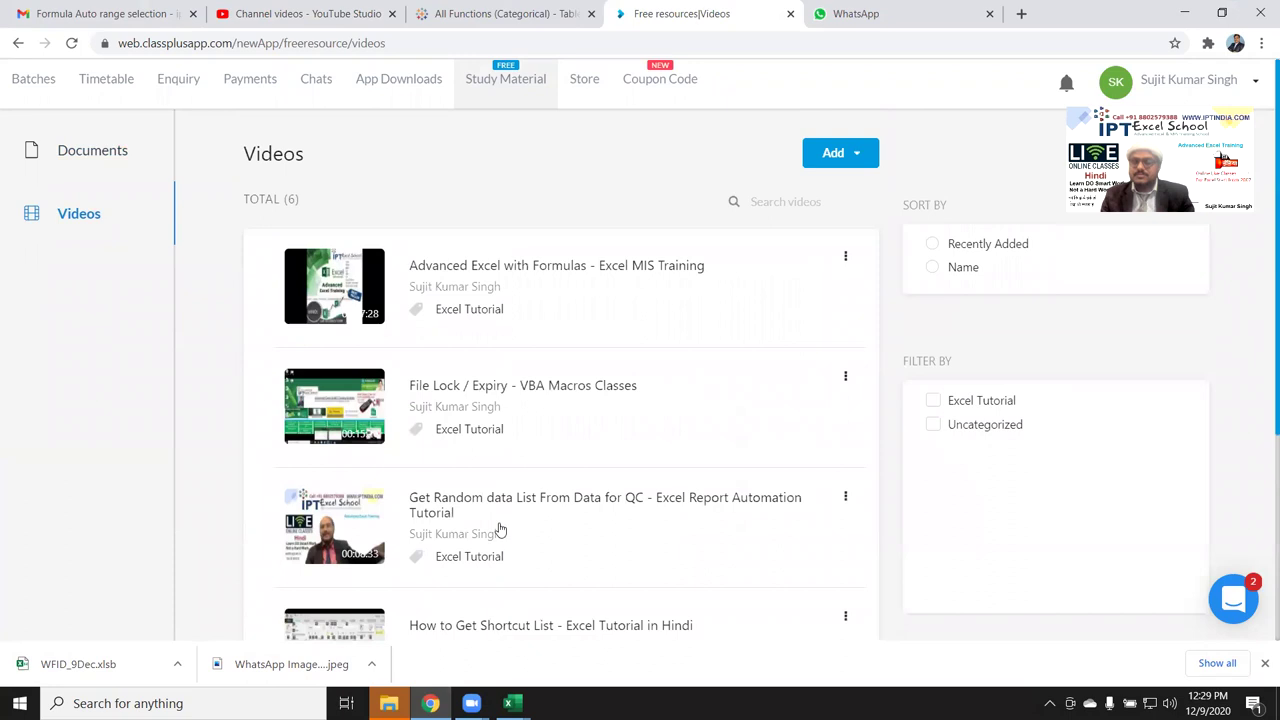
pyautogui.click(594, 84)
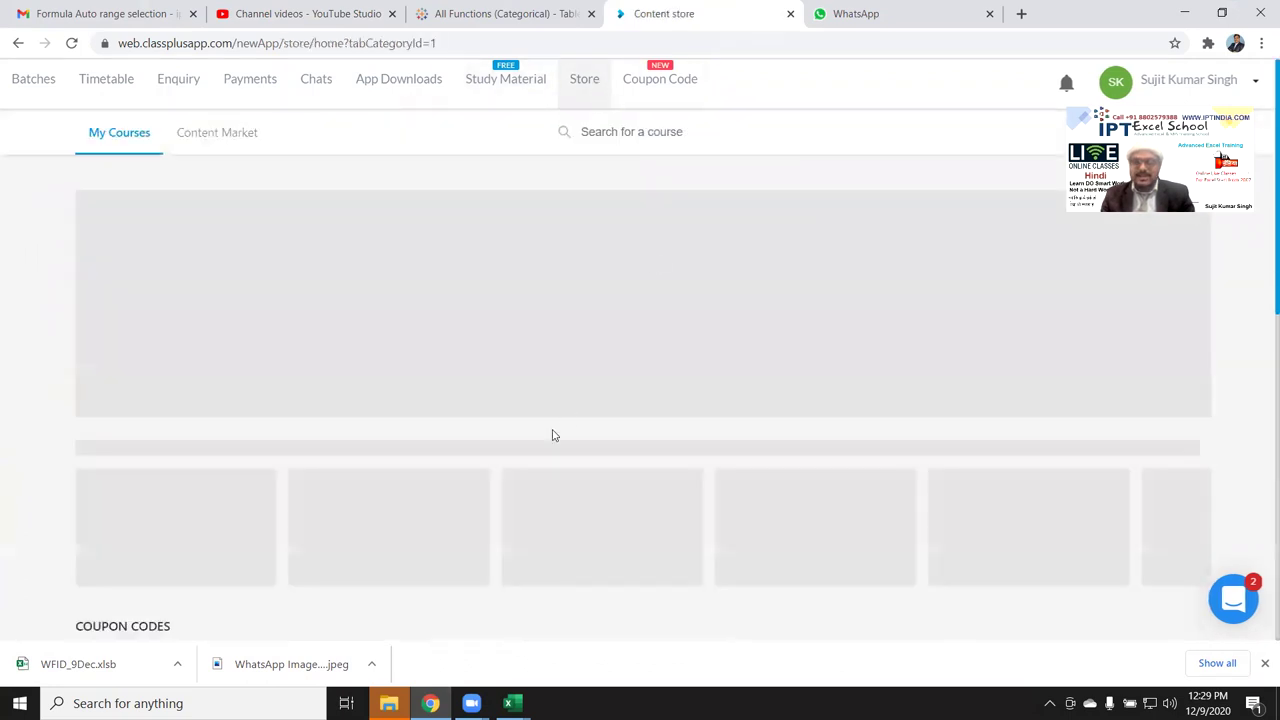
pyautogui.scroll(-3, 551, 434)
pyautogui.scroll(-1, 529, 442)
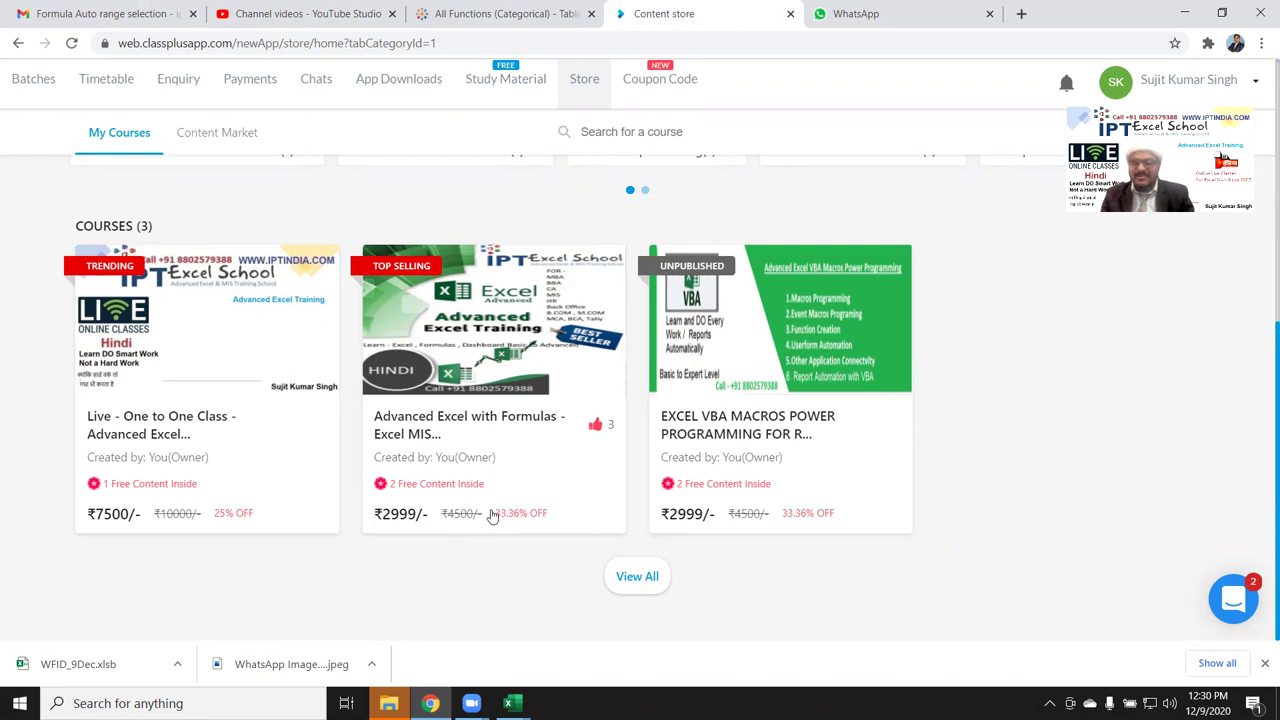
# - Open the Advanced Excel with Formulas course, review its 114-video summary, and show its content list
pyautogui.click(515, 452)
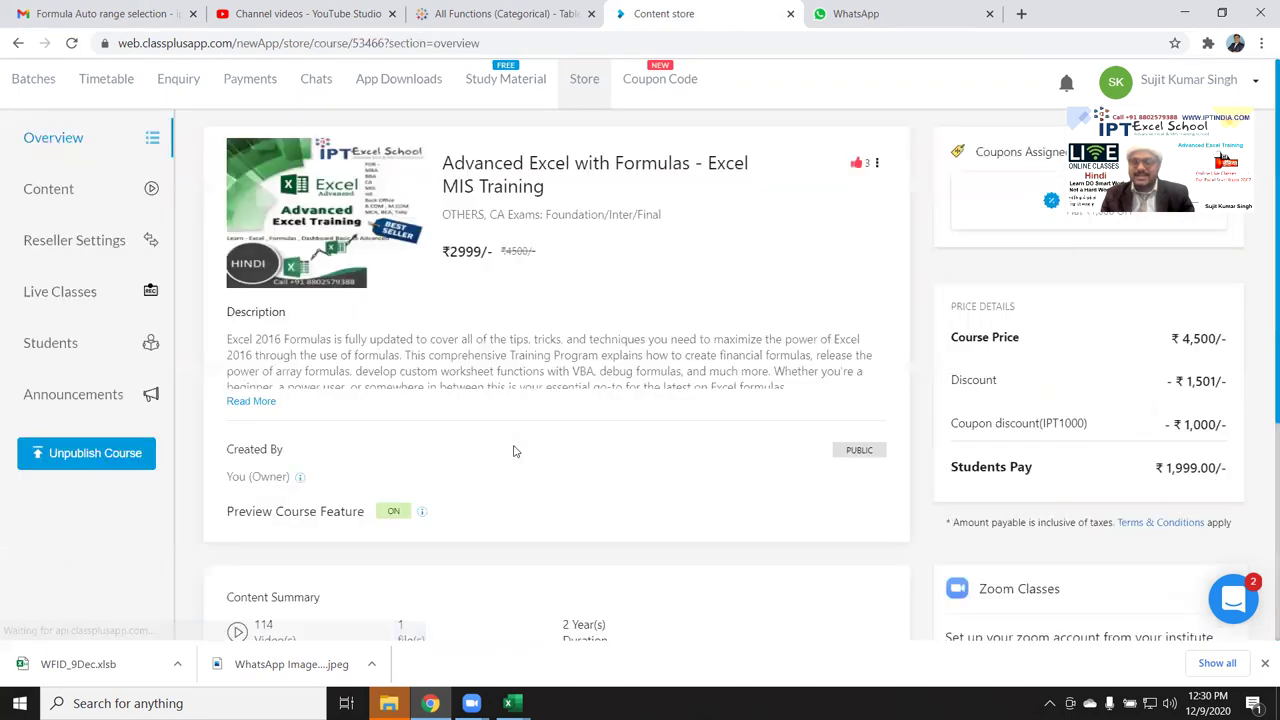
pyautogui.scroll(-2, 380, 410)
pyautogui.doubleClick(265, 373)
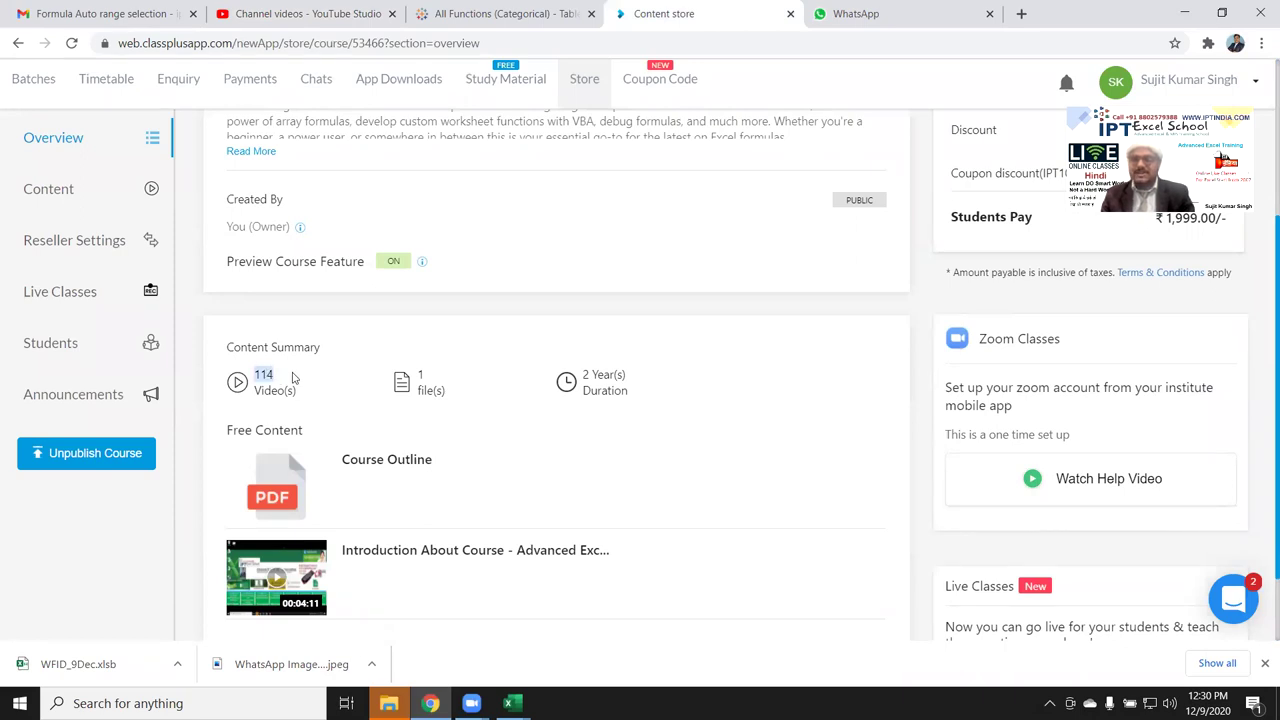
pyautogui.scroll(1, 297, 370)
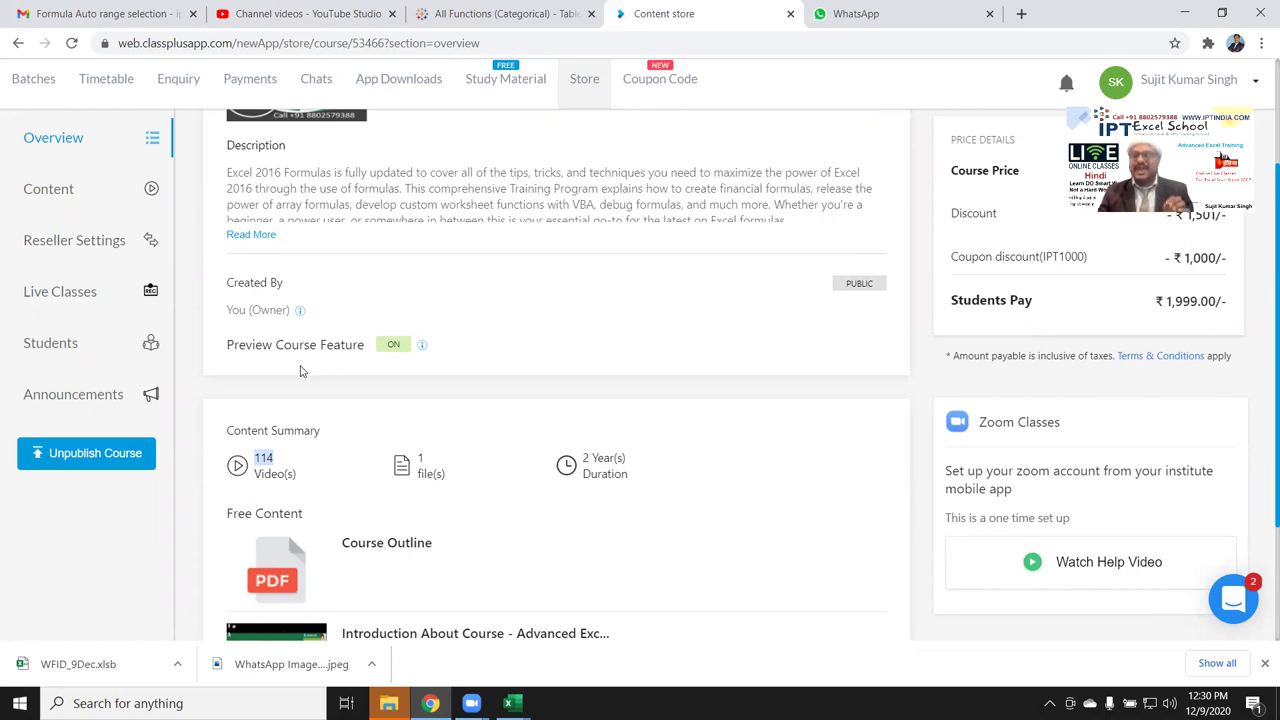
pyautogui.scroll(2, 329, 514)
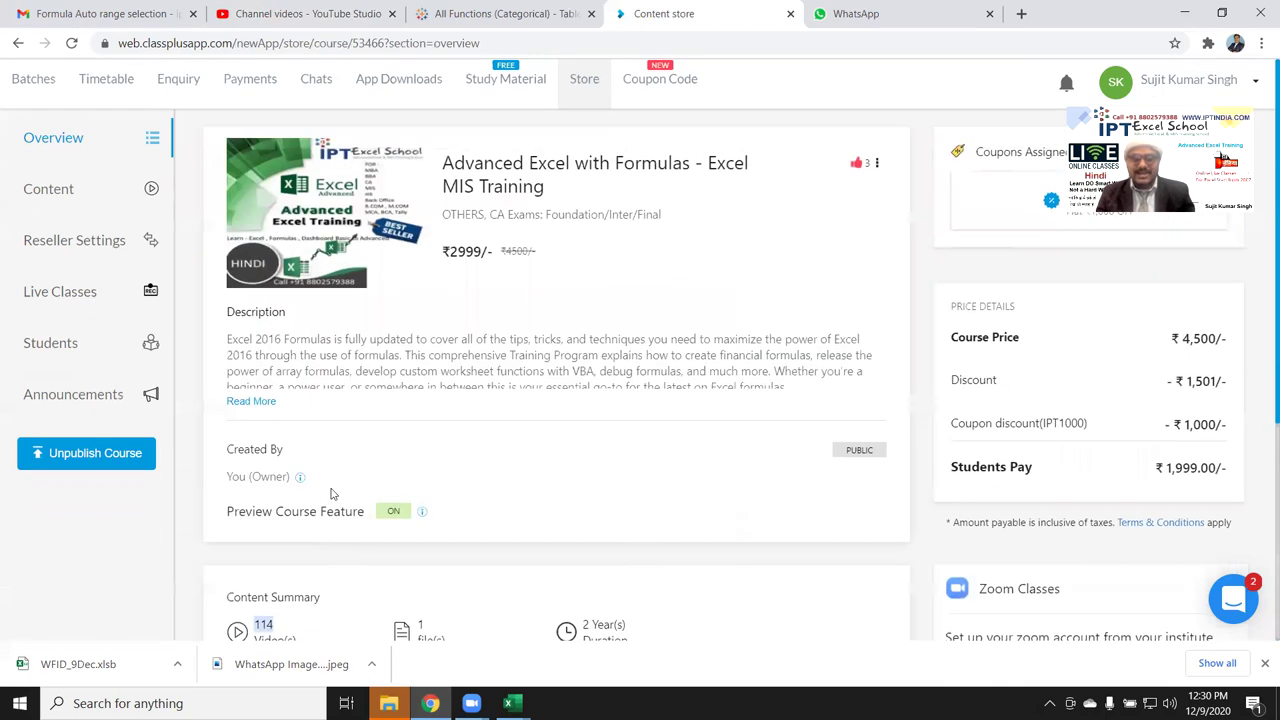
pyautogui.scroll(-4, 333, 530)
pyautogui.scroll(1, 397, 563)
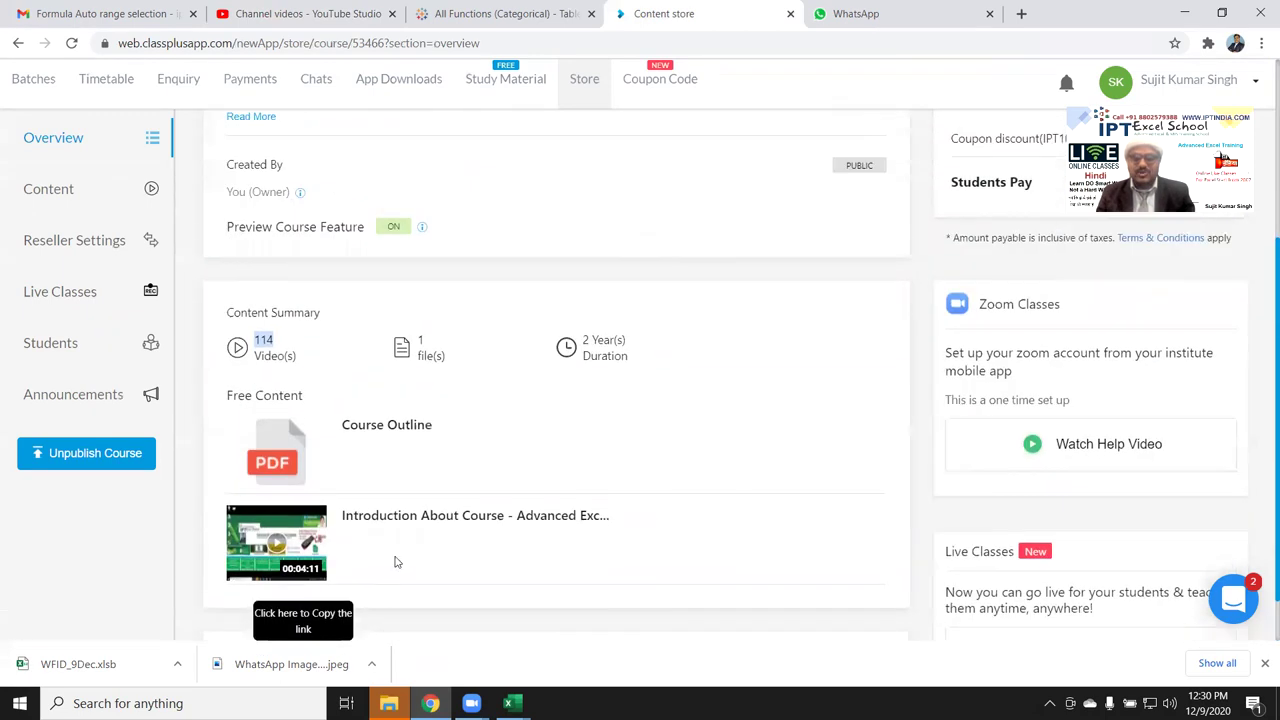
pyautogui.scroll(2, 403, 531)
pyautogui.click(80, 195)
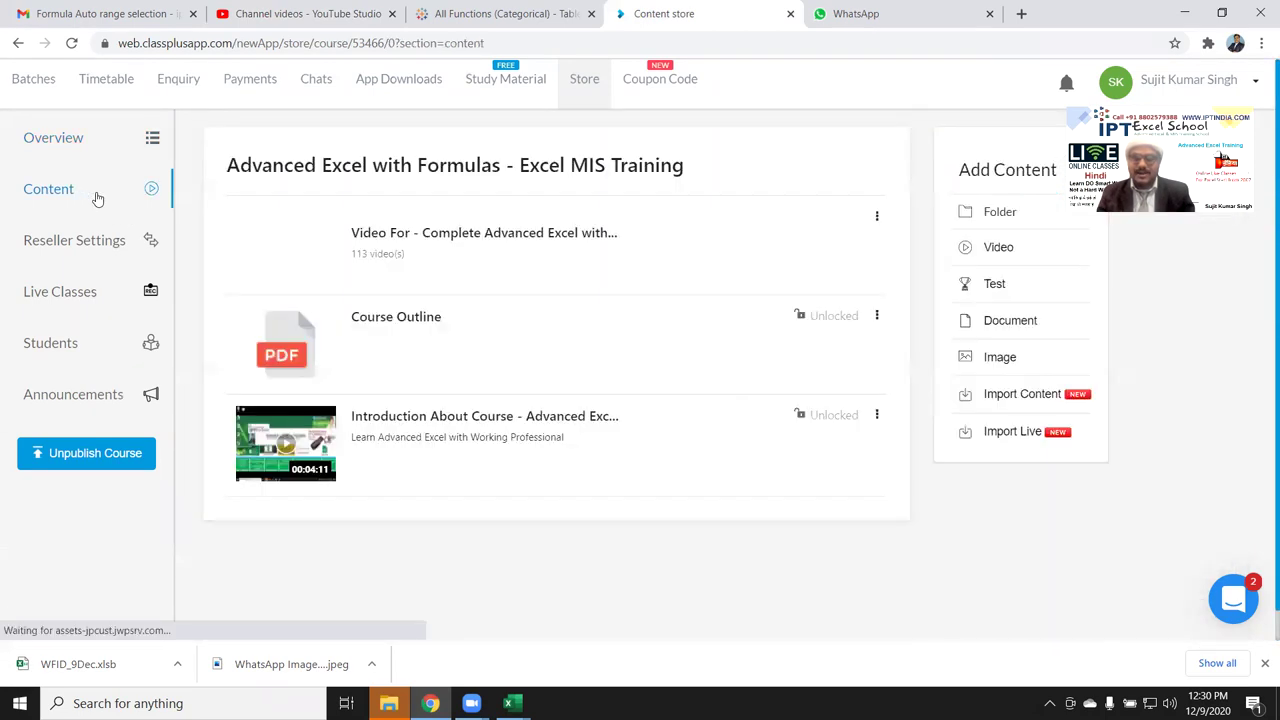
# - Open the main videos folder, view the 1.File Menu folder, and return to the list
pyautogui.click(401, 250)
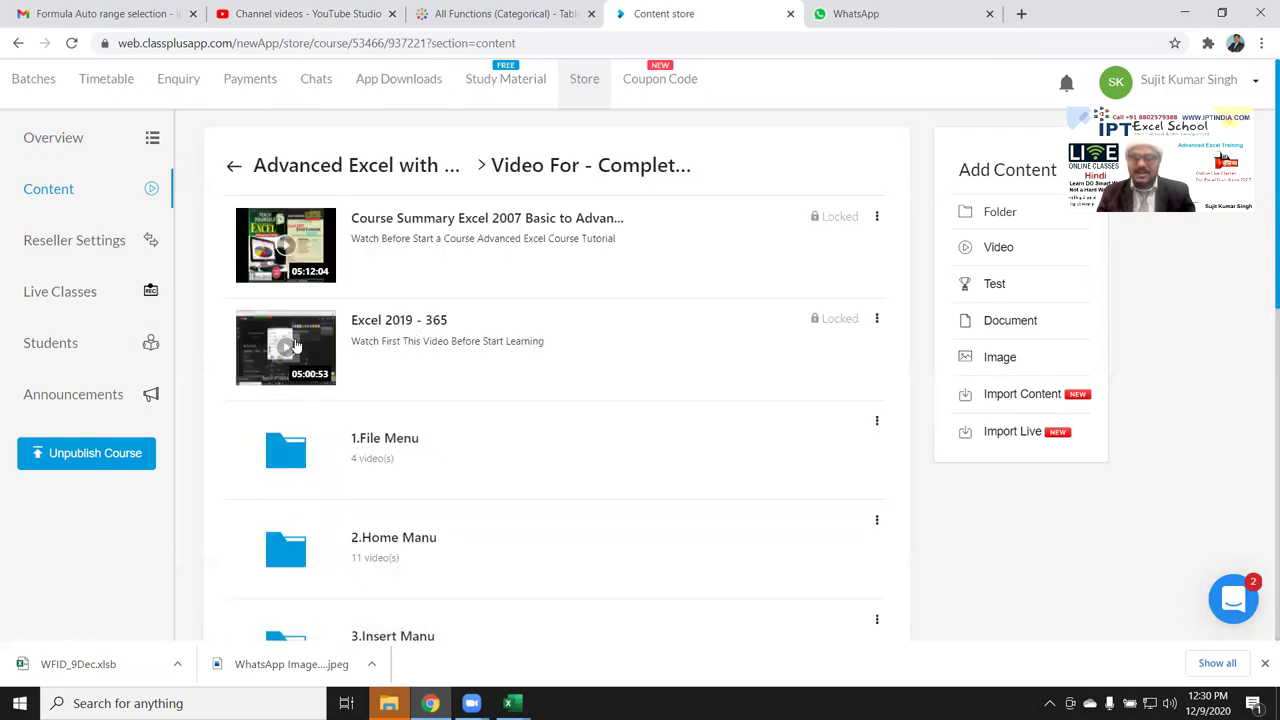
pyautogui.scroll(-2, 391, 430)
pyautogui.click(390, 282)
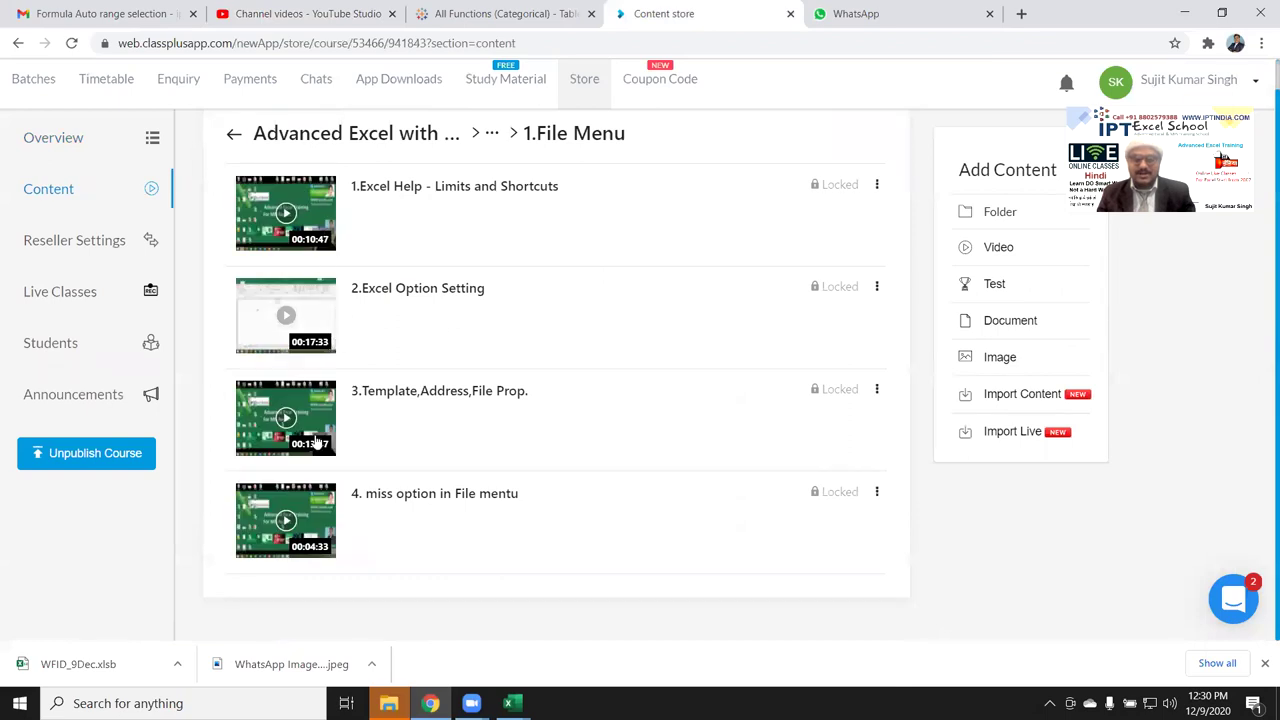
pyautogui.click(18, 43)
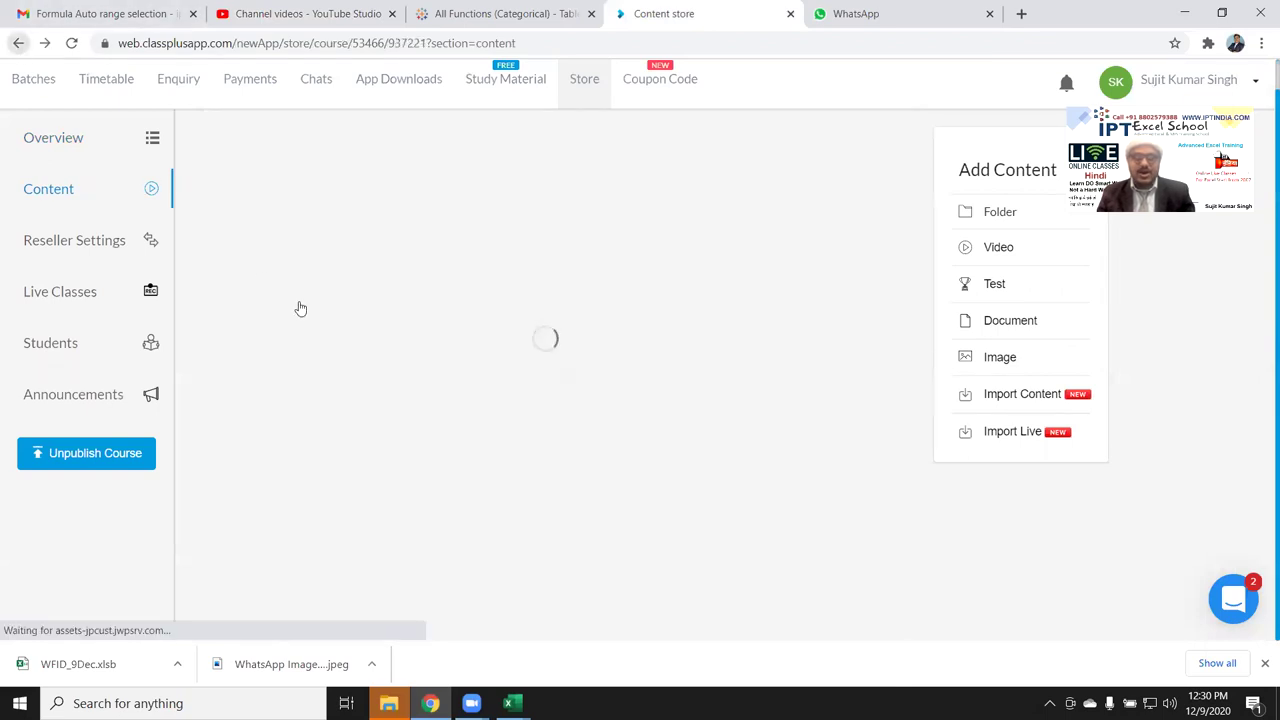
# - View the 9.Dashboard folder, return to the folder list, and show the desktop
pyautogui.scroll(-4, 390, 425)
pyautogui.scroll(-2, 410, 400)
pyautogui.click(386, 490)
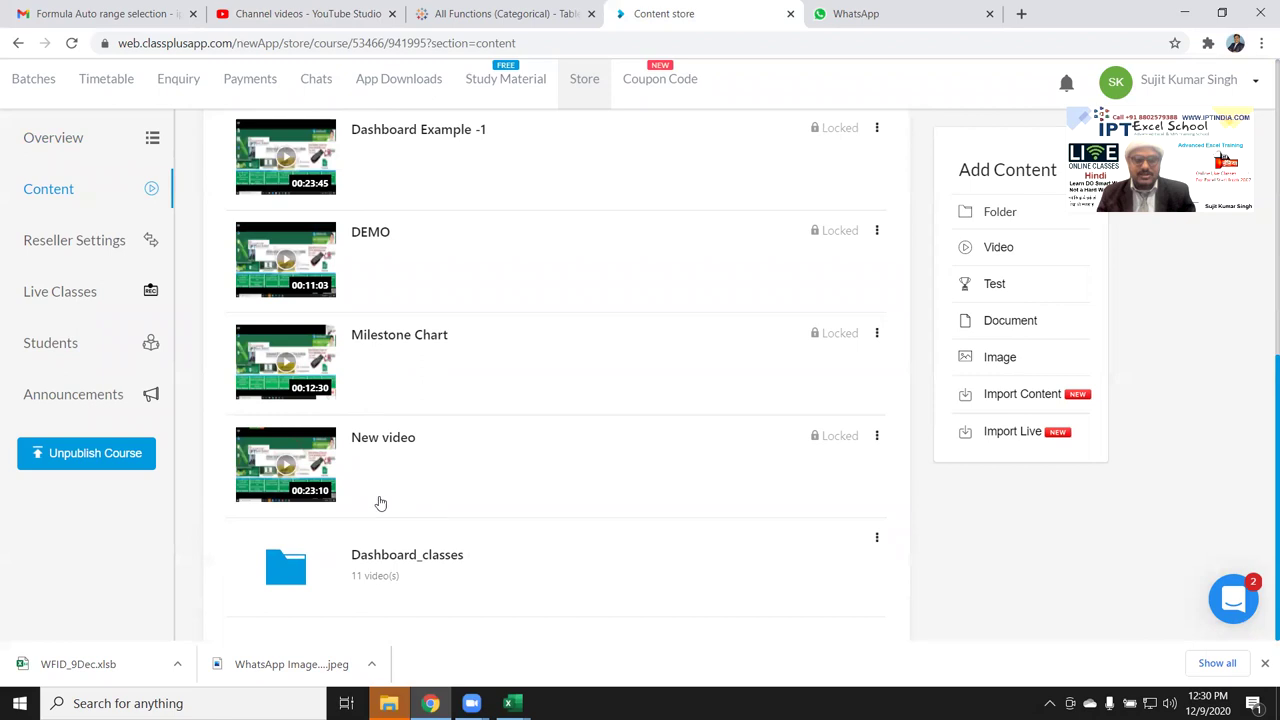
pyautogui.scroll(3, 380, 500)
pyautogui.scroll(1, 380, 503)
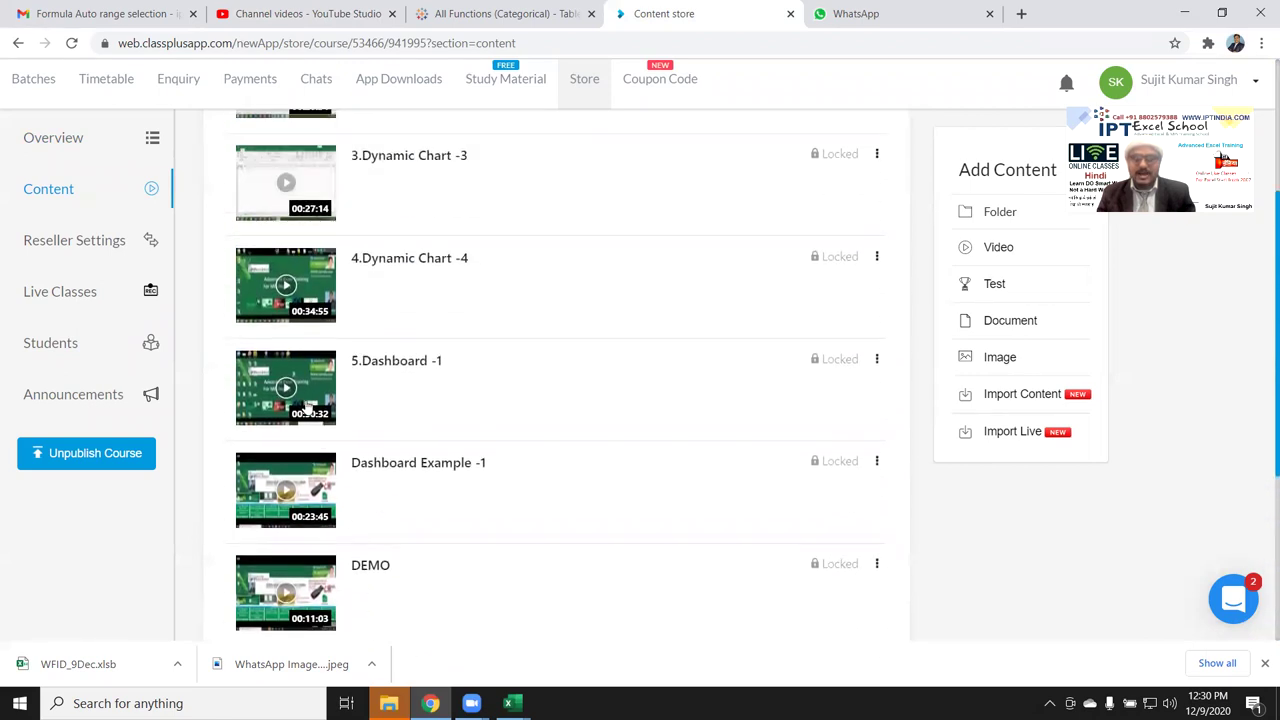
pyautogui.scroll(3, 318, 330)
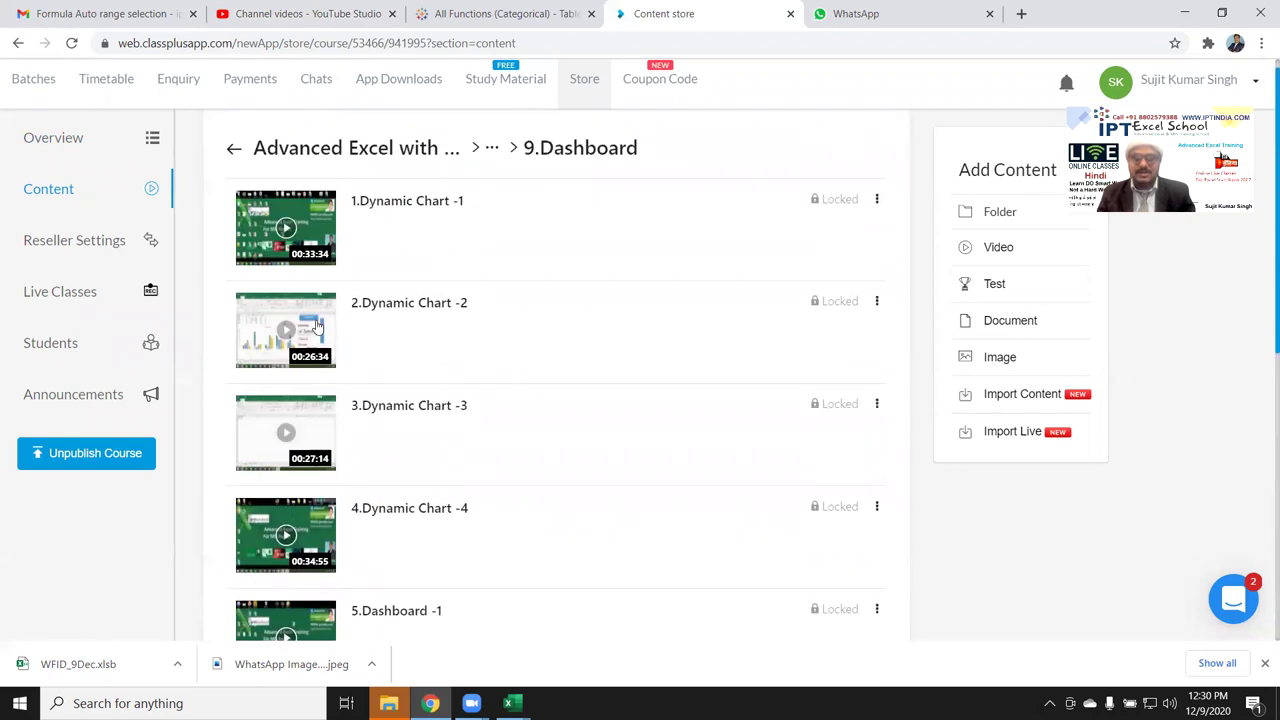
pyautogui.click(18, 43)
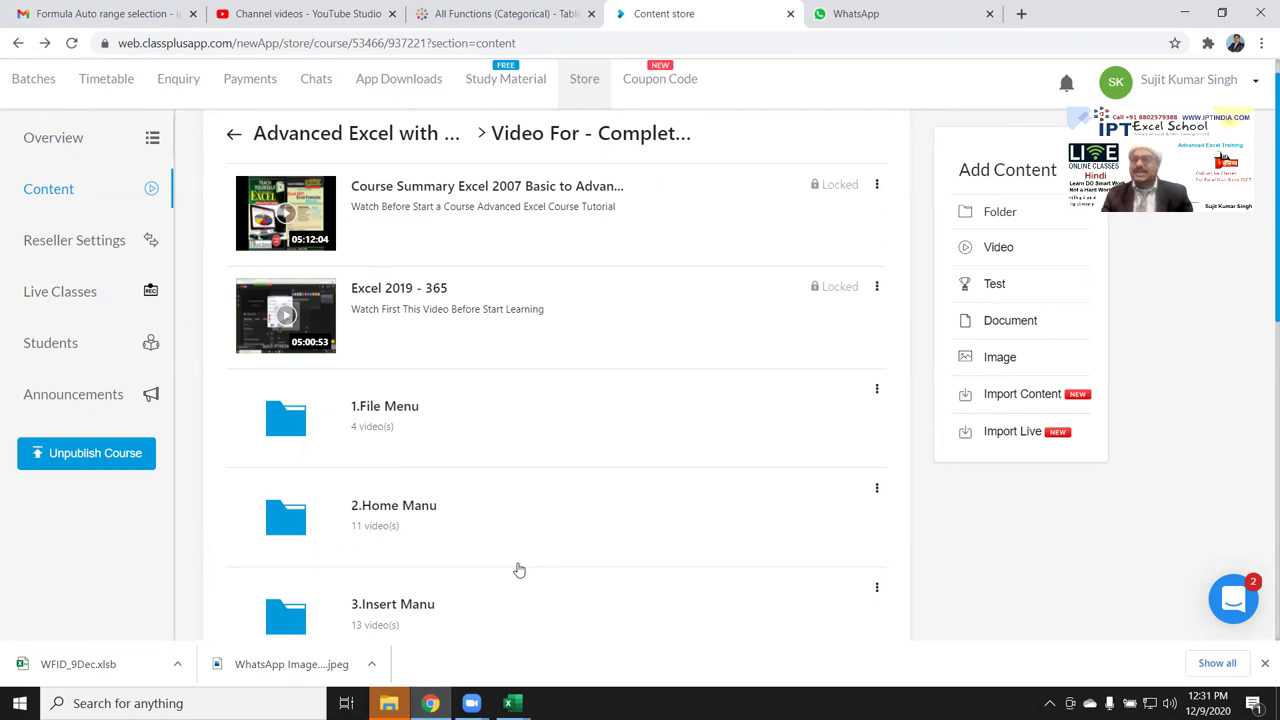
pyautogui.press('super+d')
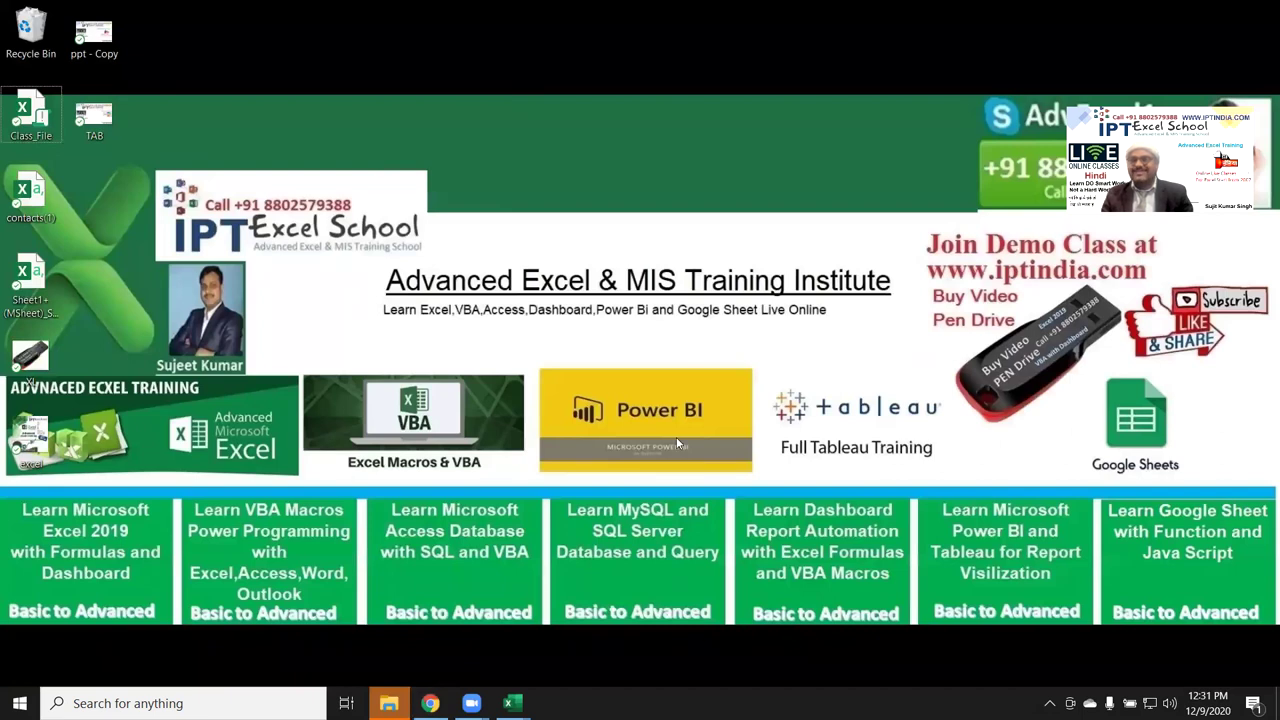